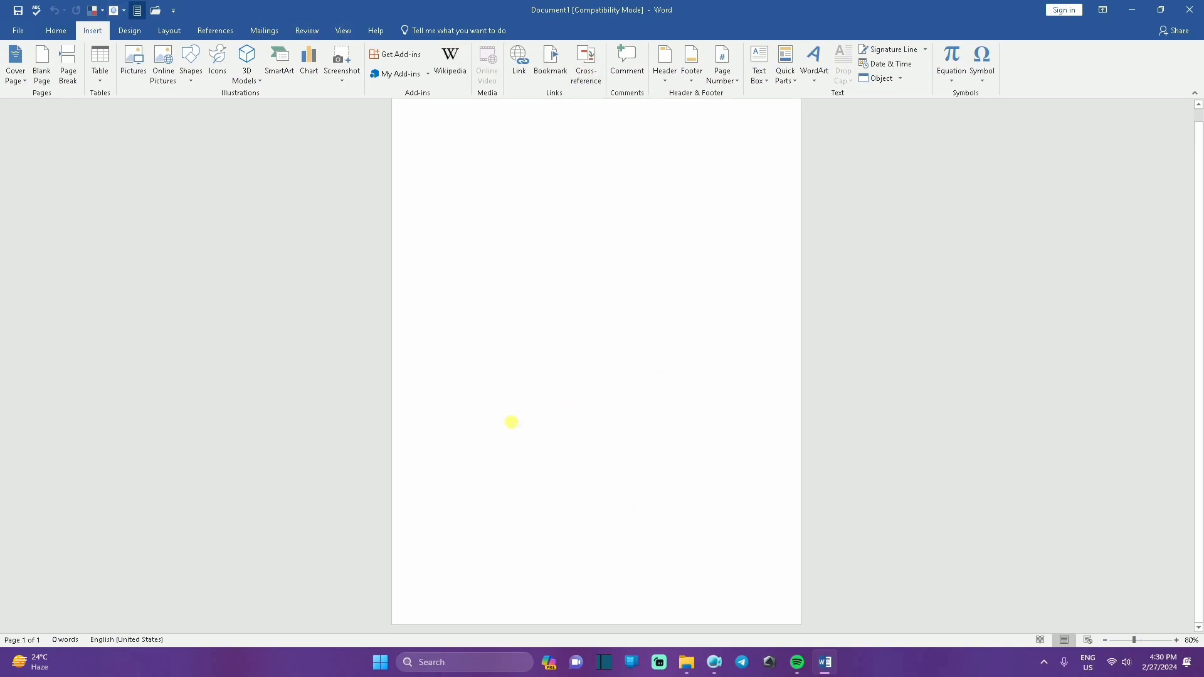
- Fill the empty document with sample paragraphs using the =RAND() text generator
scroll(537, 328, up, 1)
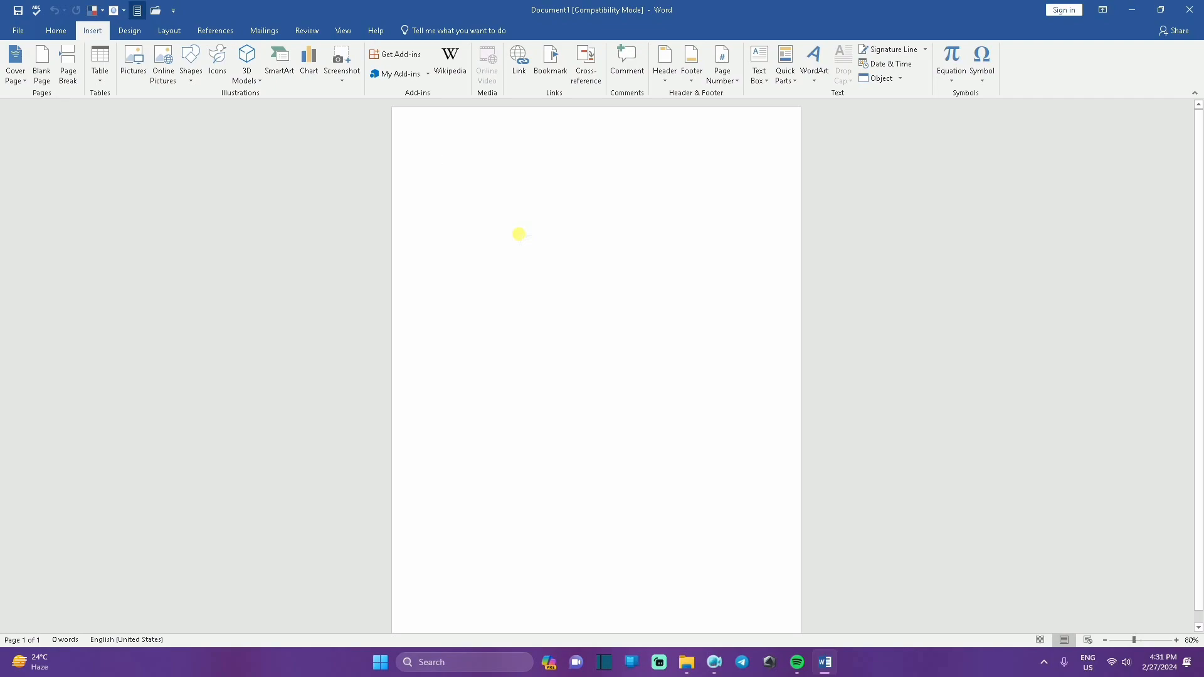
text(=RA)
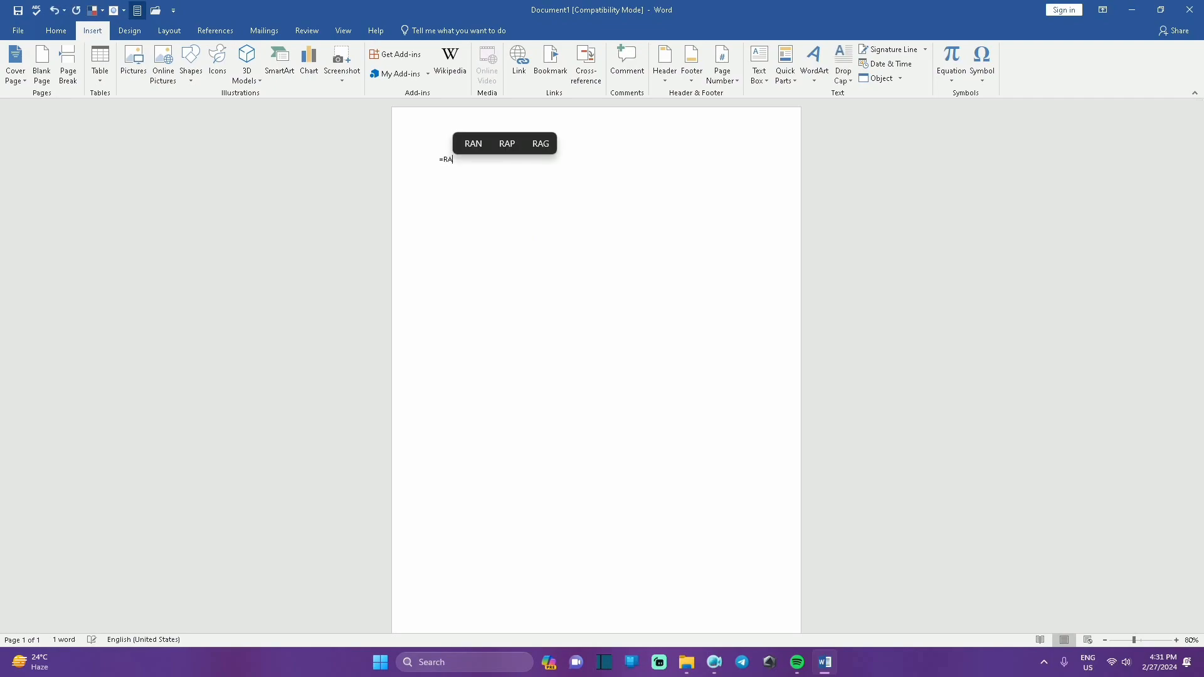
text(ND())
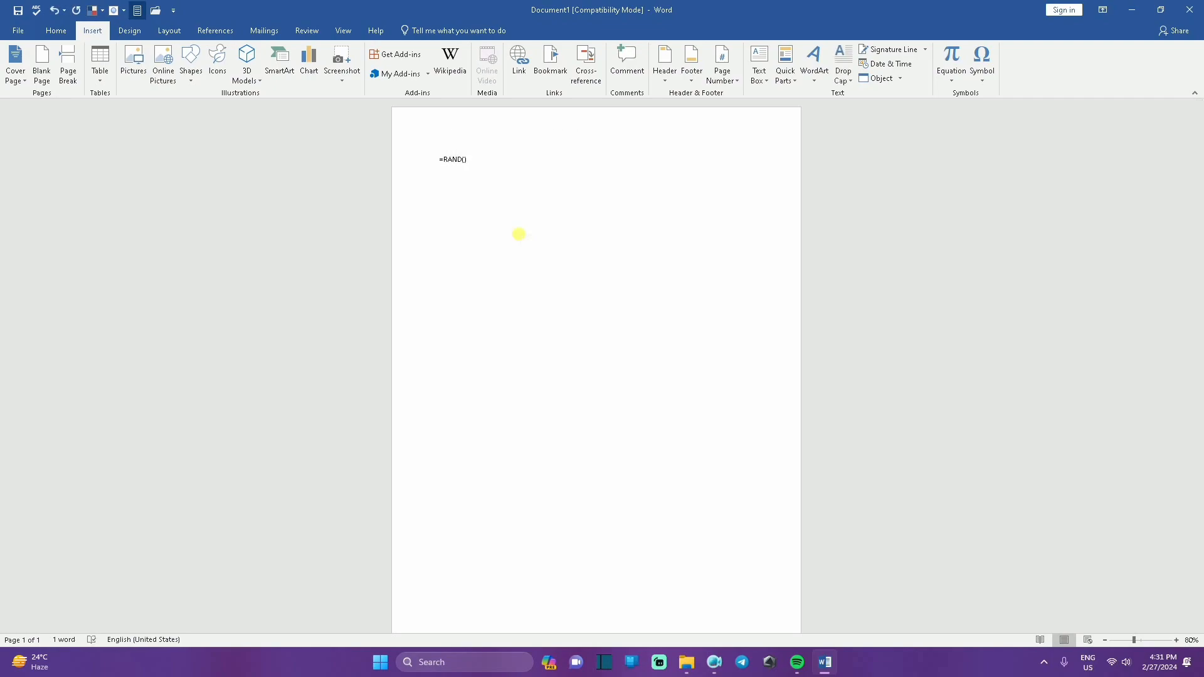
key(Return)
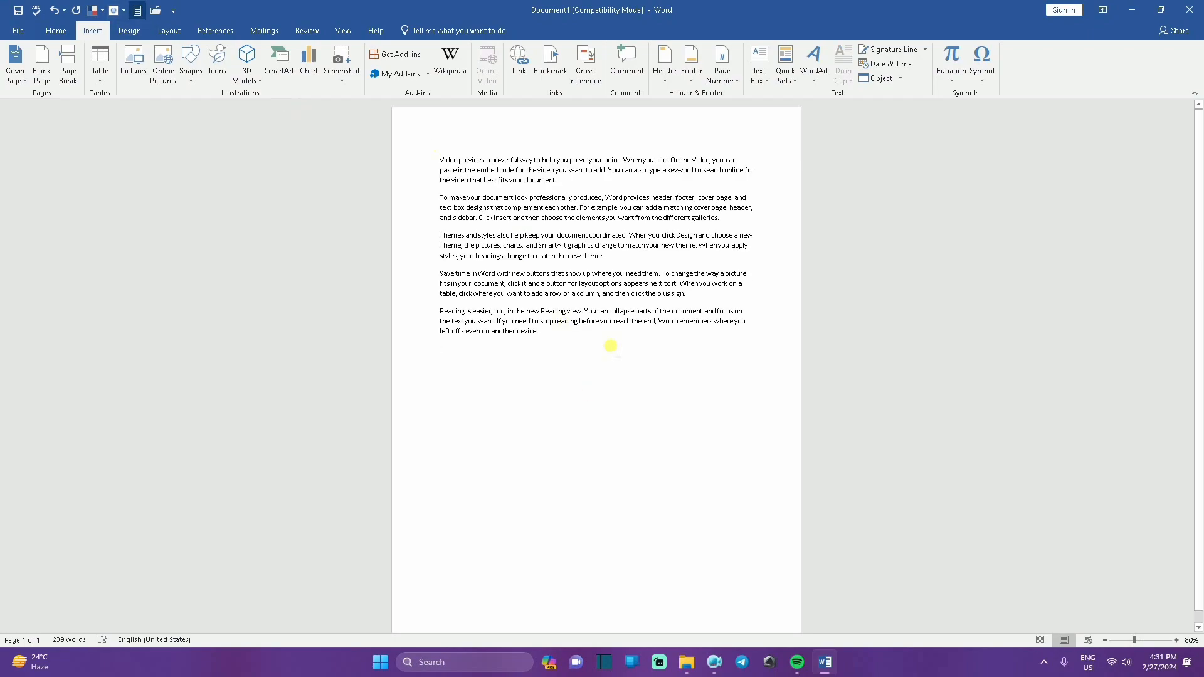
- Add blank pages after the sample text until the document has four pages
scroll(346, 410, down, 1)
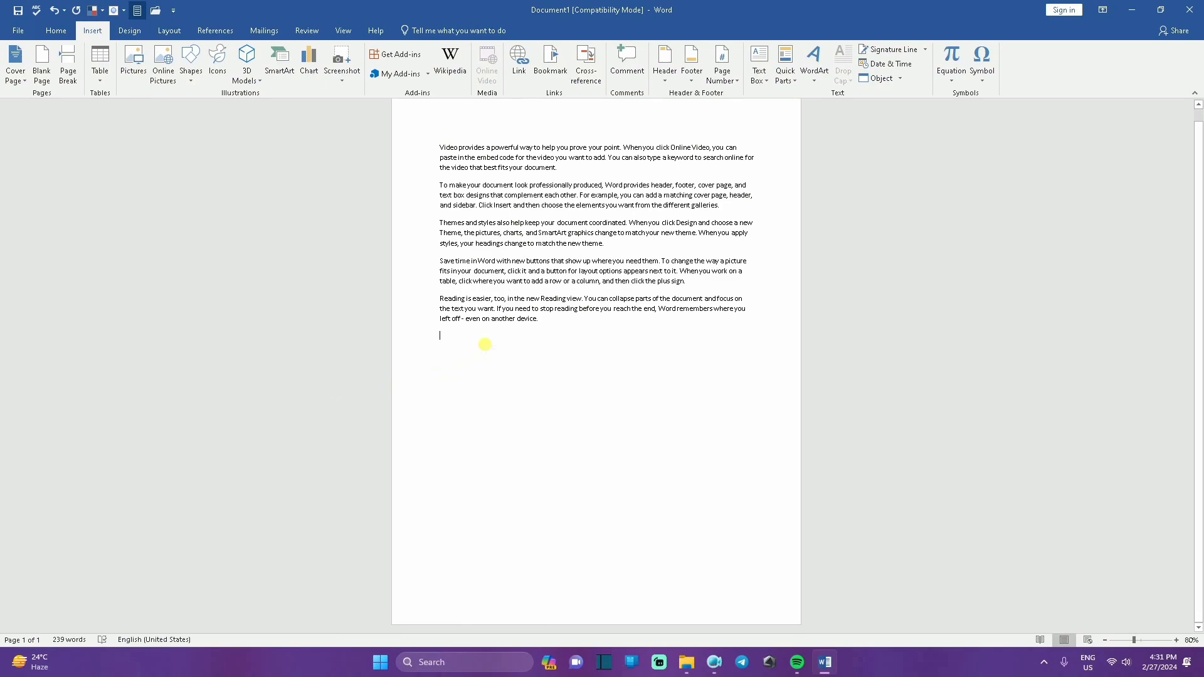
scroll(485, 345, down, 2)
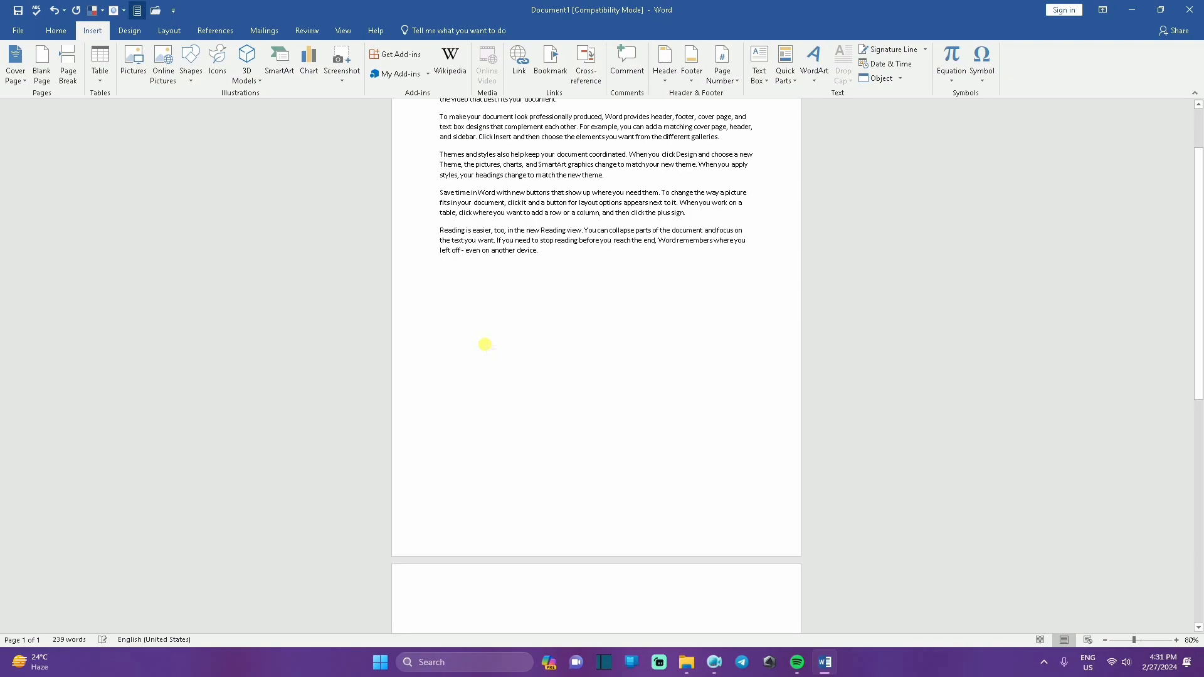
scroll(435, 491, down, 3)
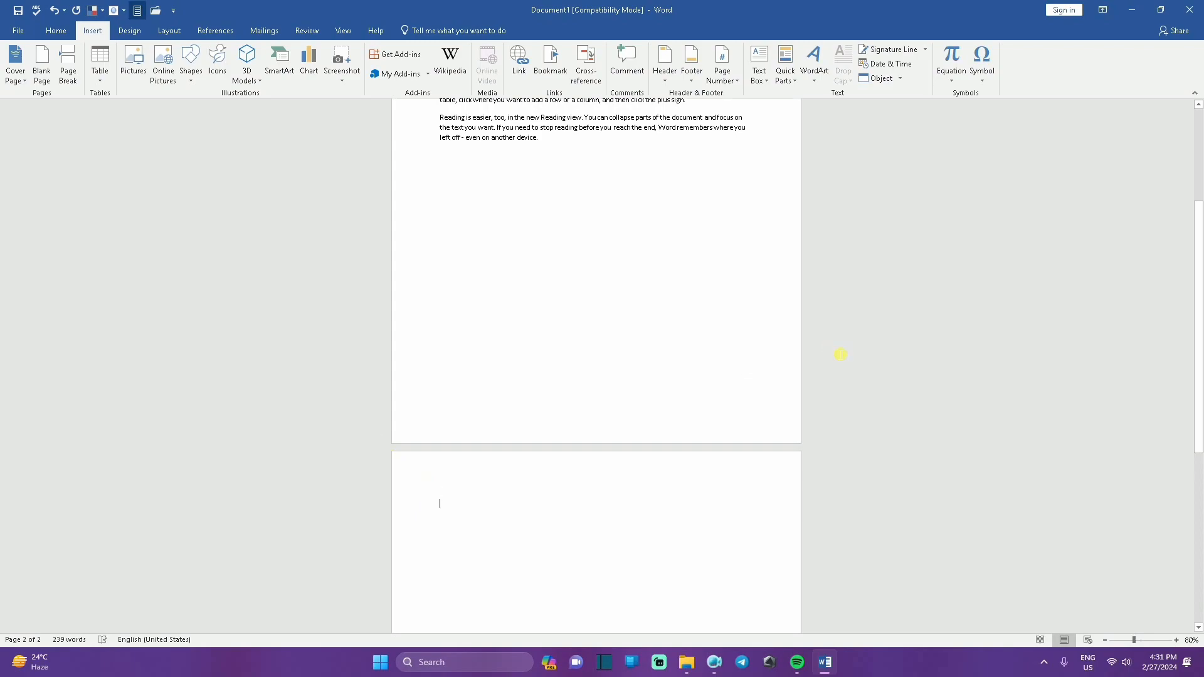
click(42, 63)
scroll(545, 448, down, 10)
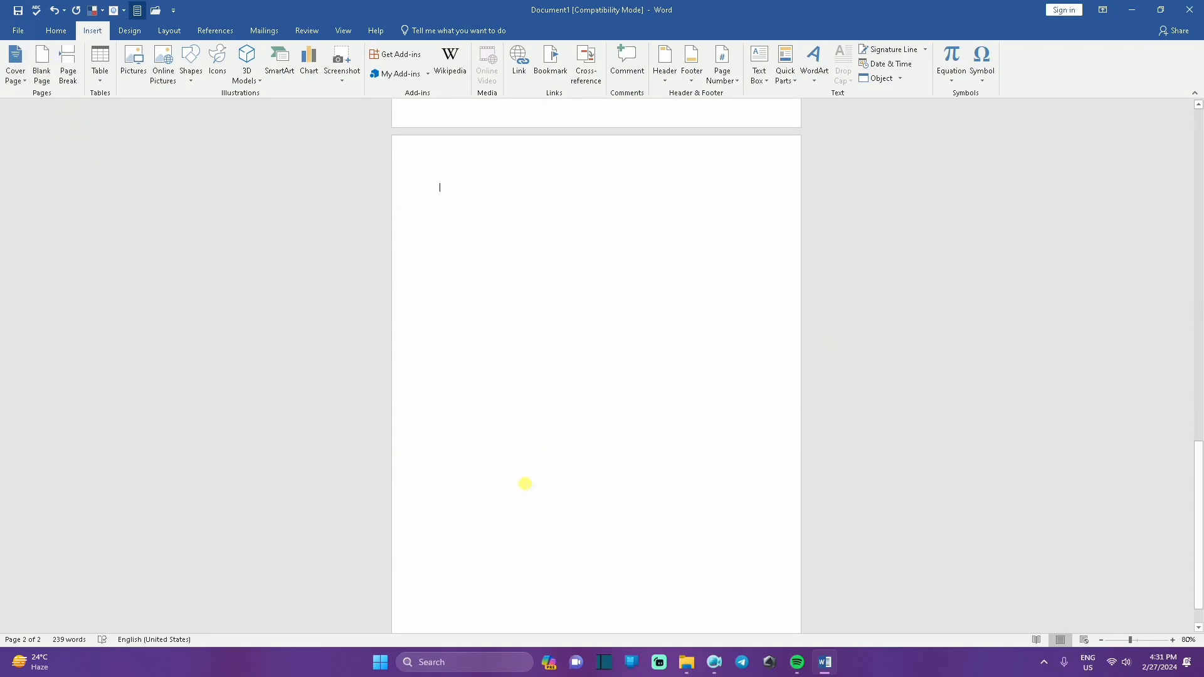
scroll(595, 527, up, 8)
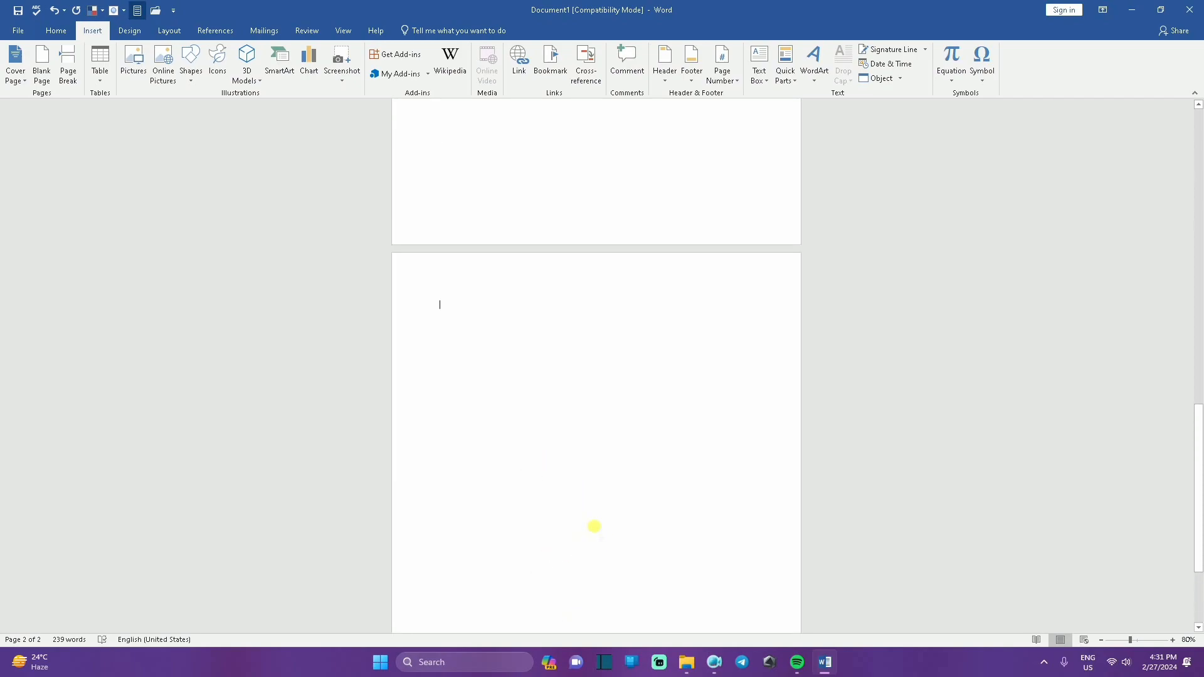
scroll(594, 527, up, 8)
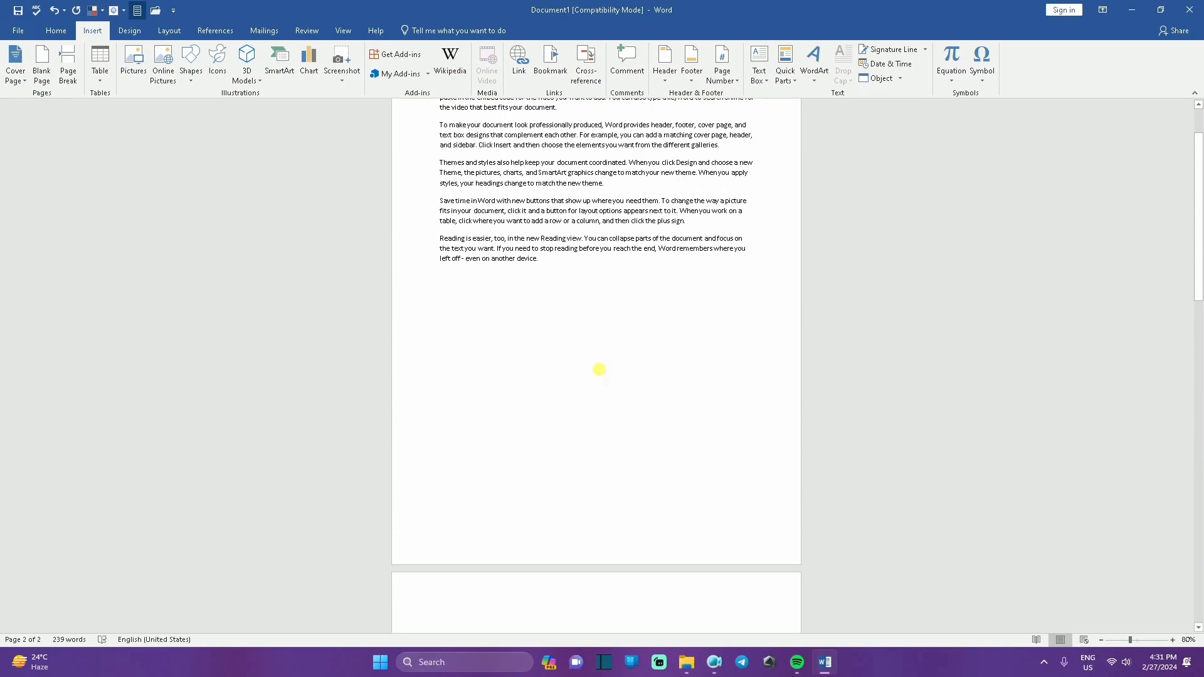
scroll(602, 361, up, 2)
scroll(612, 345, down, 10)
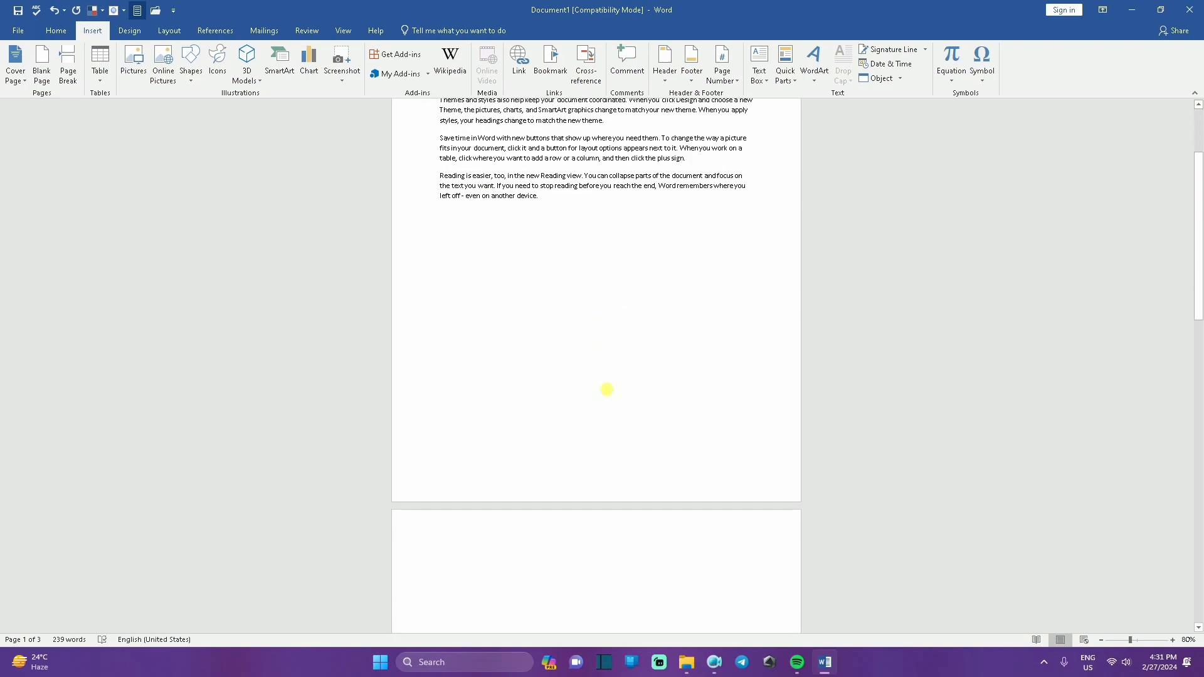
scroll(597, 491, down, 3)
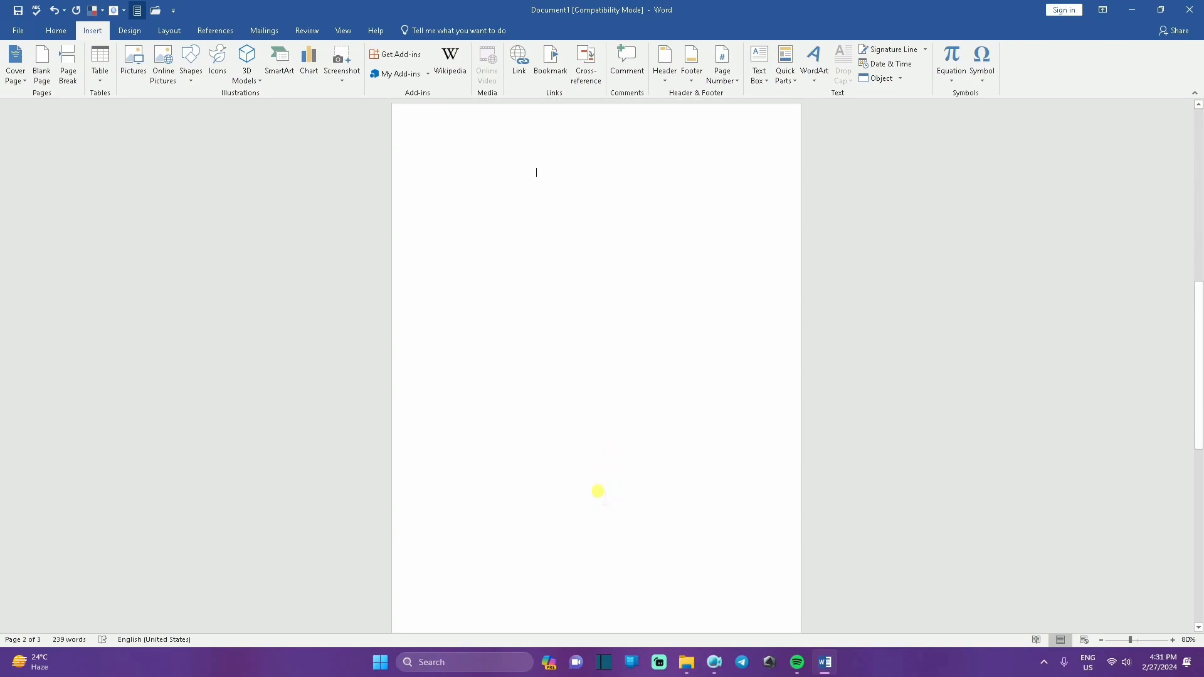
scroll(597, 491, down, 2)
scroll(598, 491, up, 20)
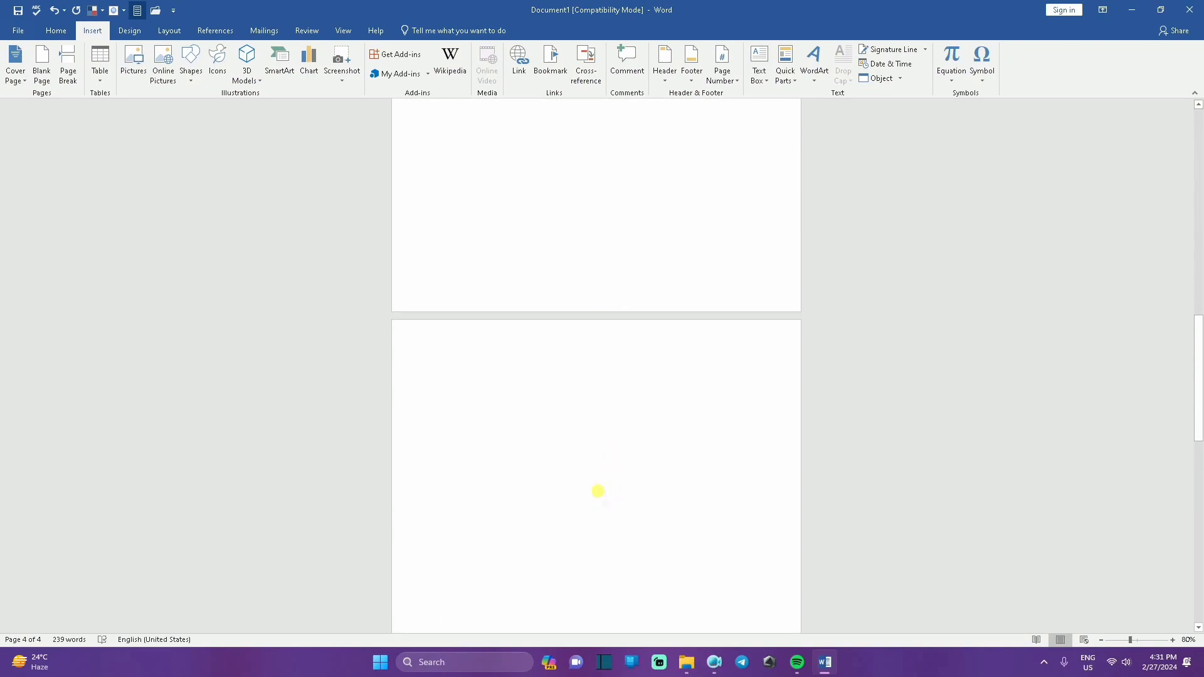
scroll(602, 496, up, 3)
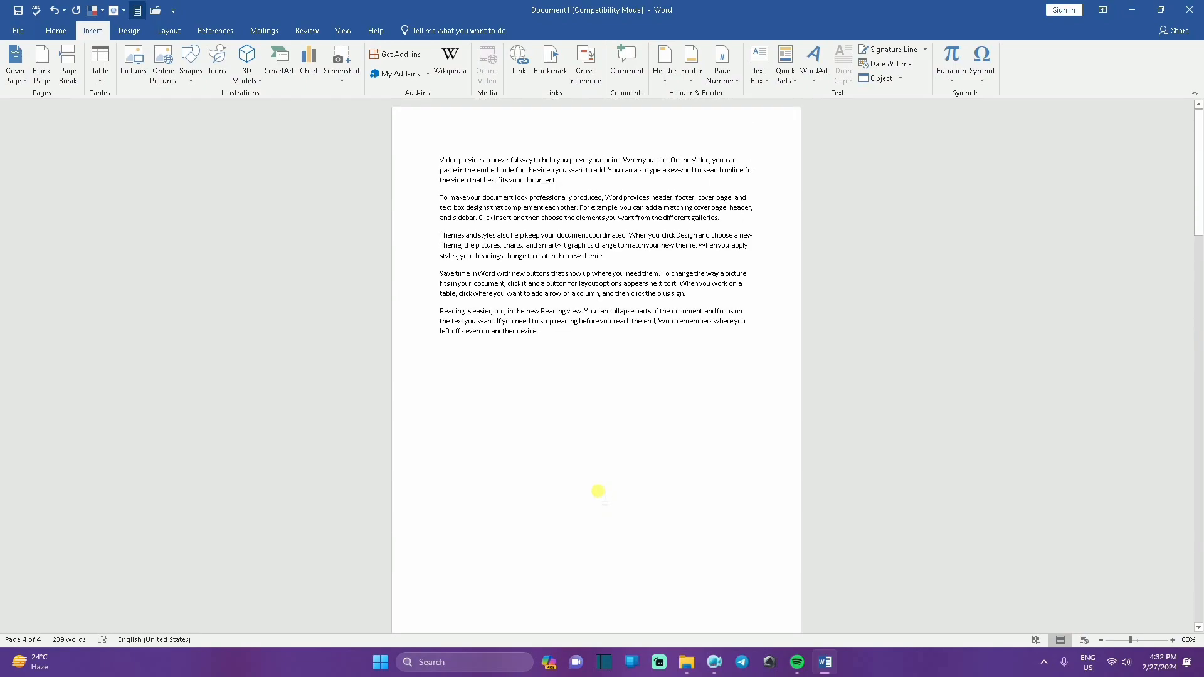
- Insert a page break before the first sample paragraph to leave an empty first page
click(440, 162)
key(ctrl+Return)
scroll(461, 167, up, 2)
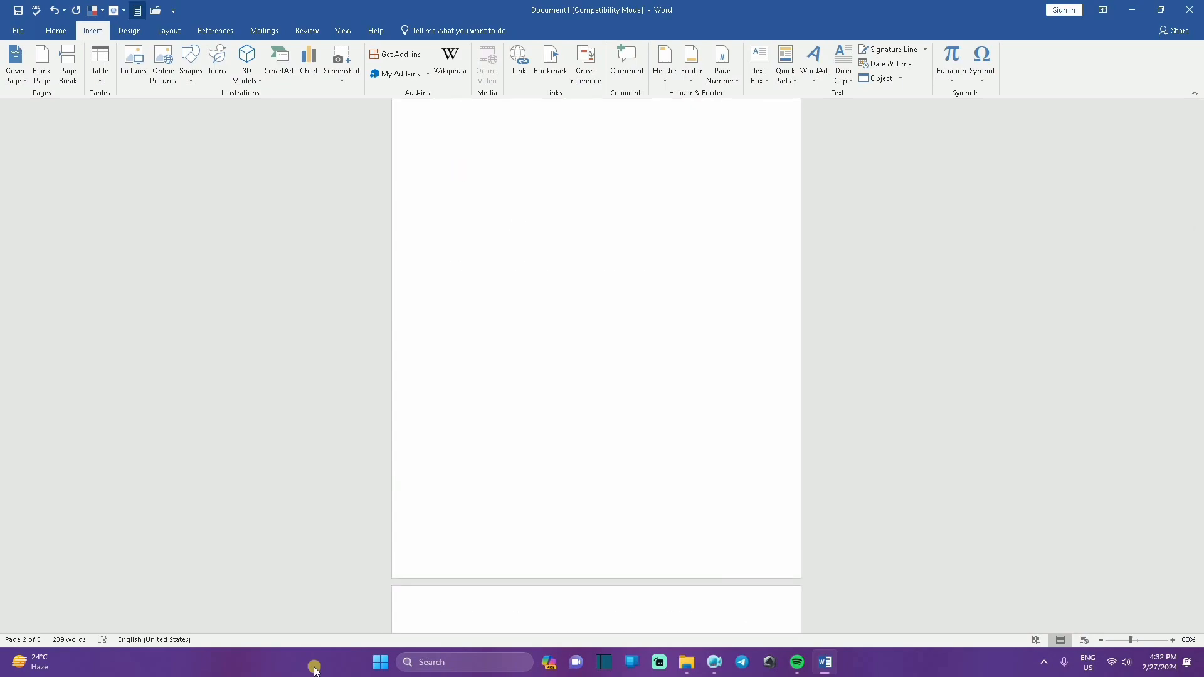
- Copy the five sample paragraphs on page 2 and paste three more copies onto the following pages, each starting on a new page
scroll(537, 226, down, 8)
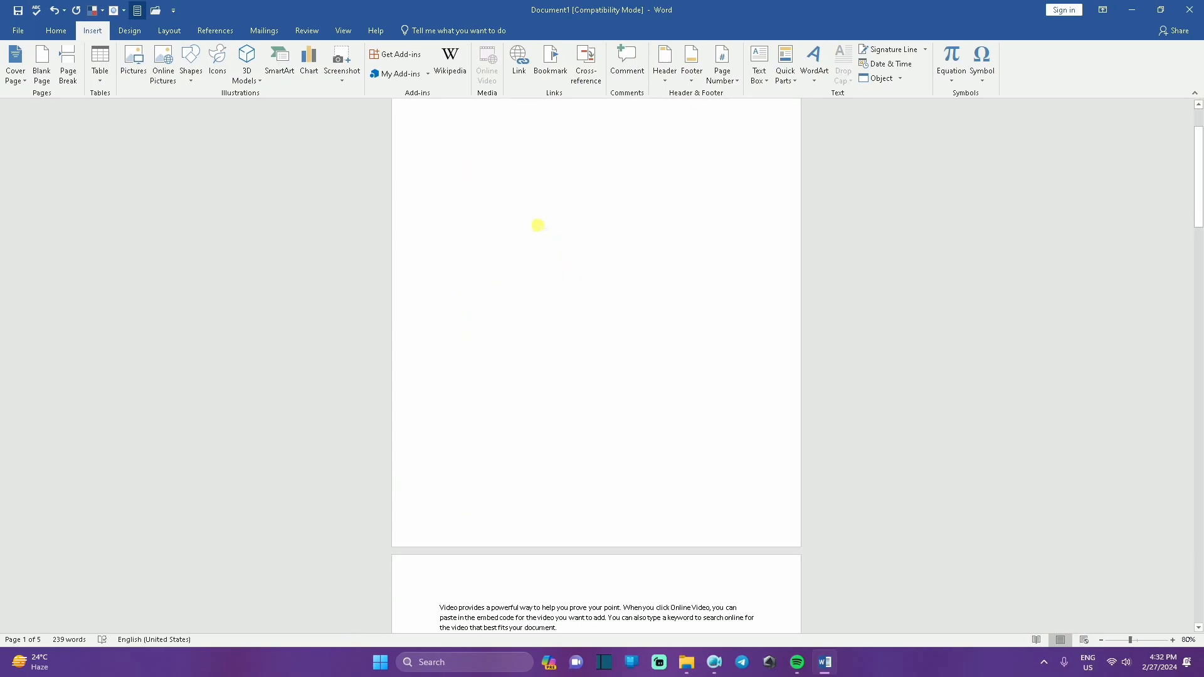
scroll(462, 376, down, 6)
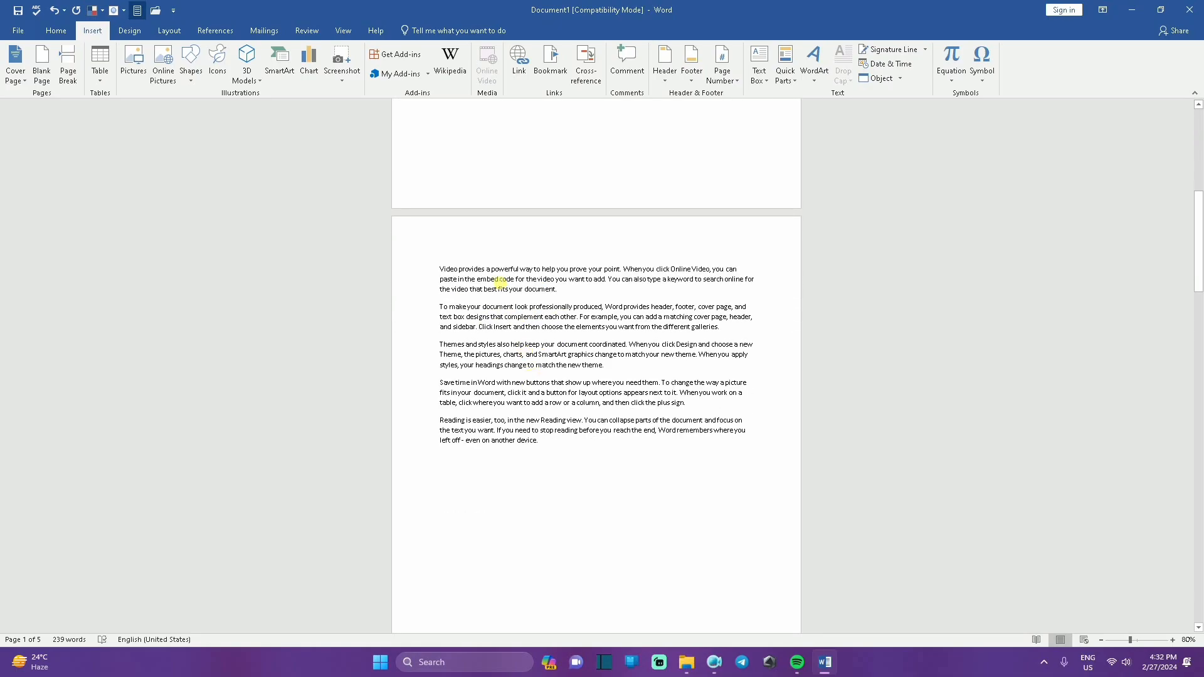
scroll(546, 271, down, 5)
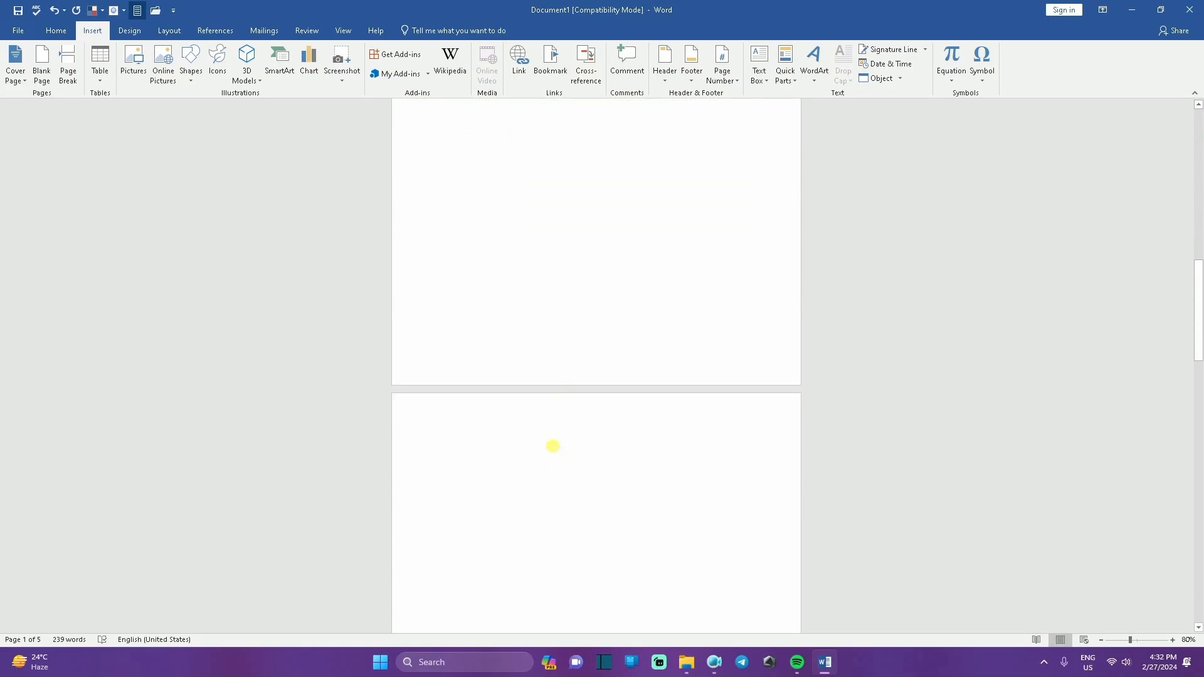
scroll(553, 446, up, 6)
drag(589, 357, 438, 156)
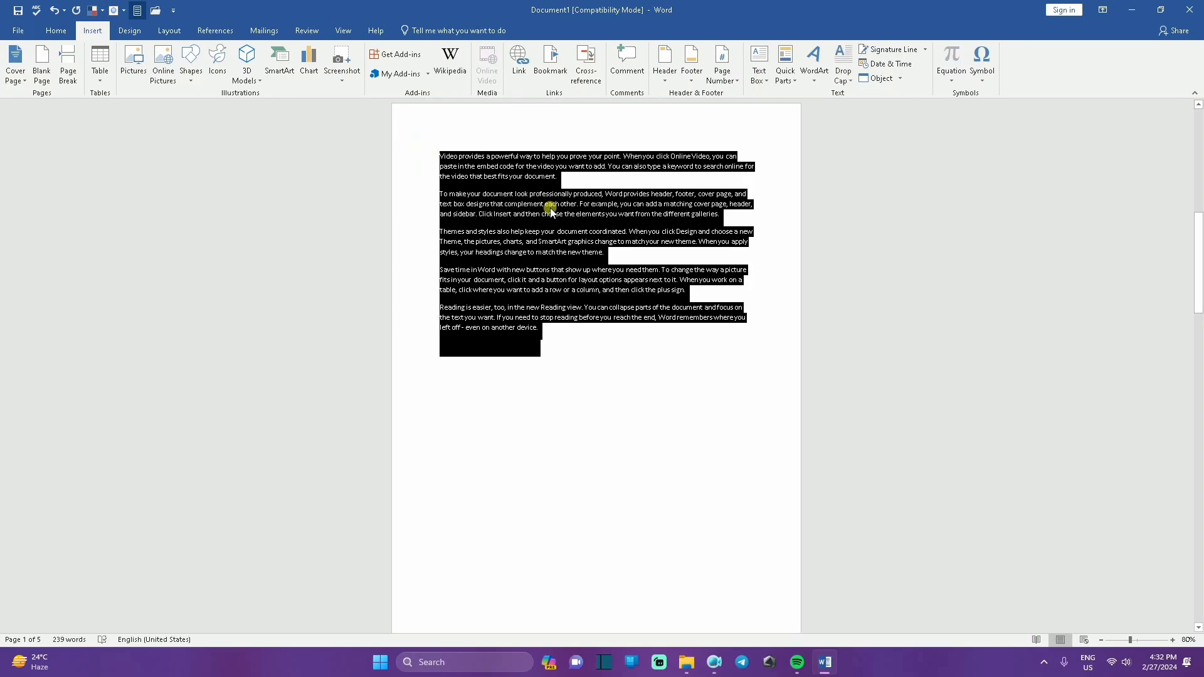
right_click(533, 199)
click(575, 220)
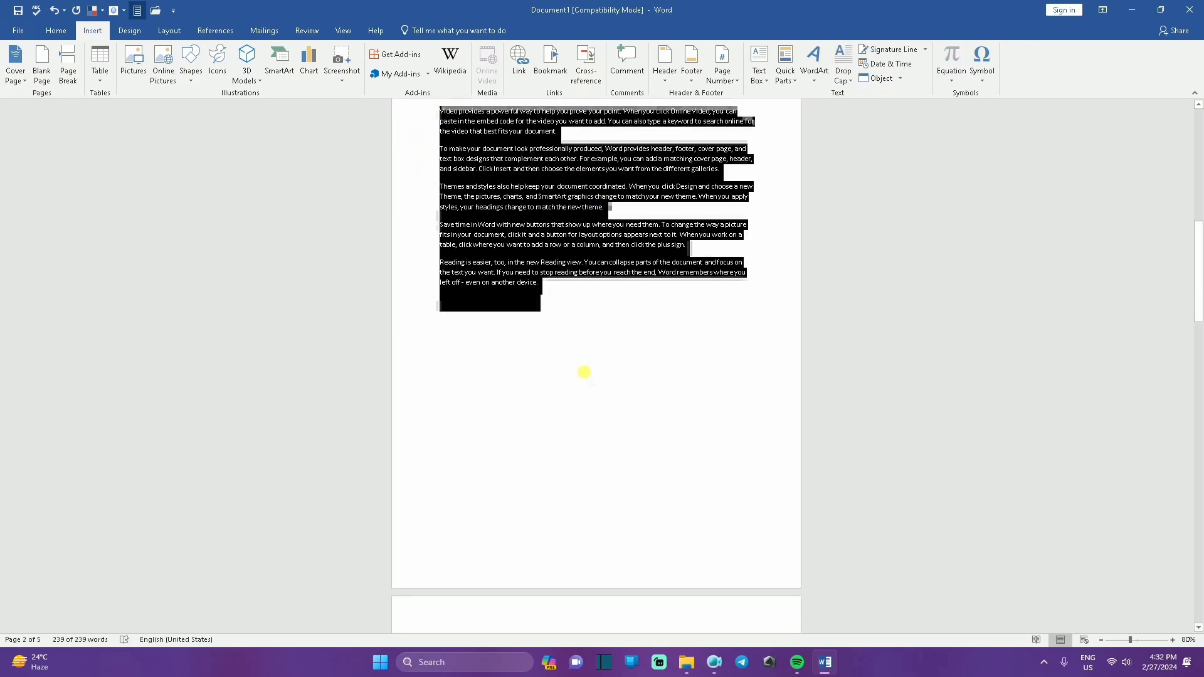
scroll(555, 480, down, 5)
right_click(531, 445)
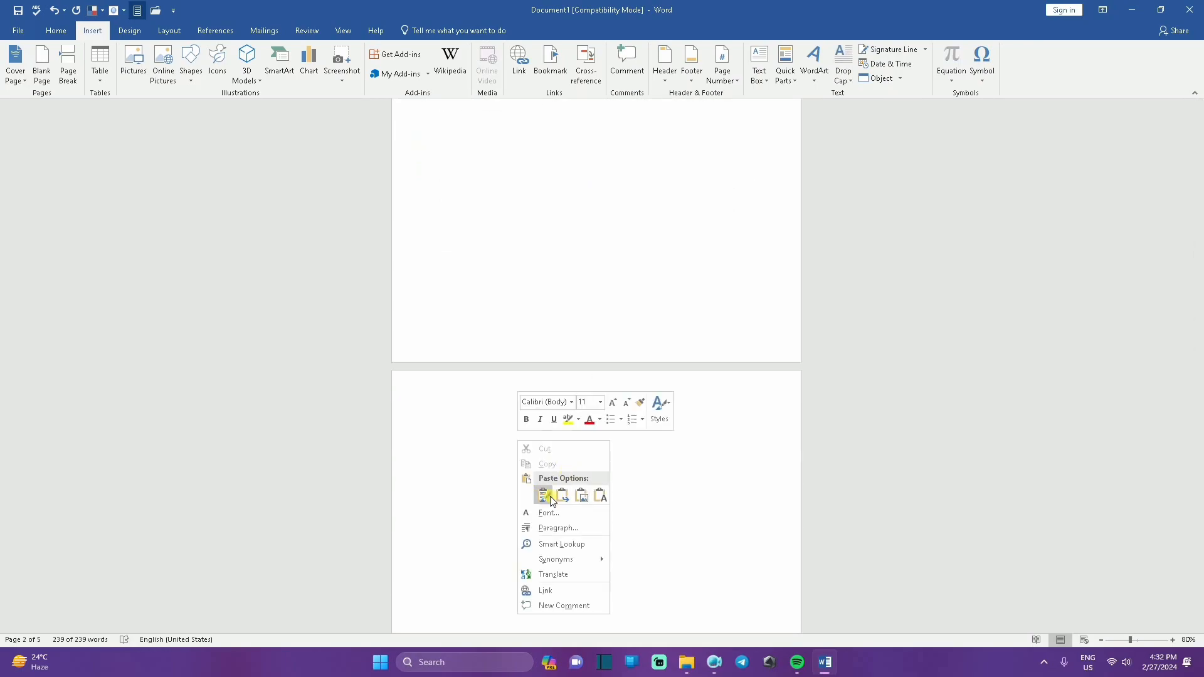
click(545, 496)
key(ctrl+Return)
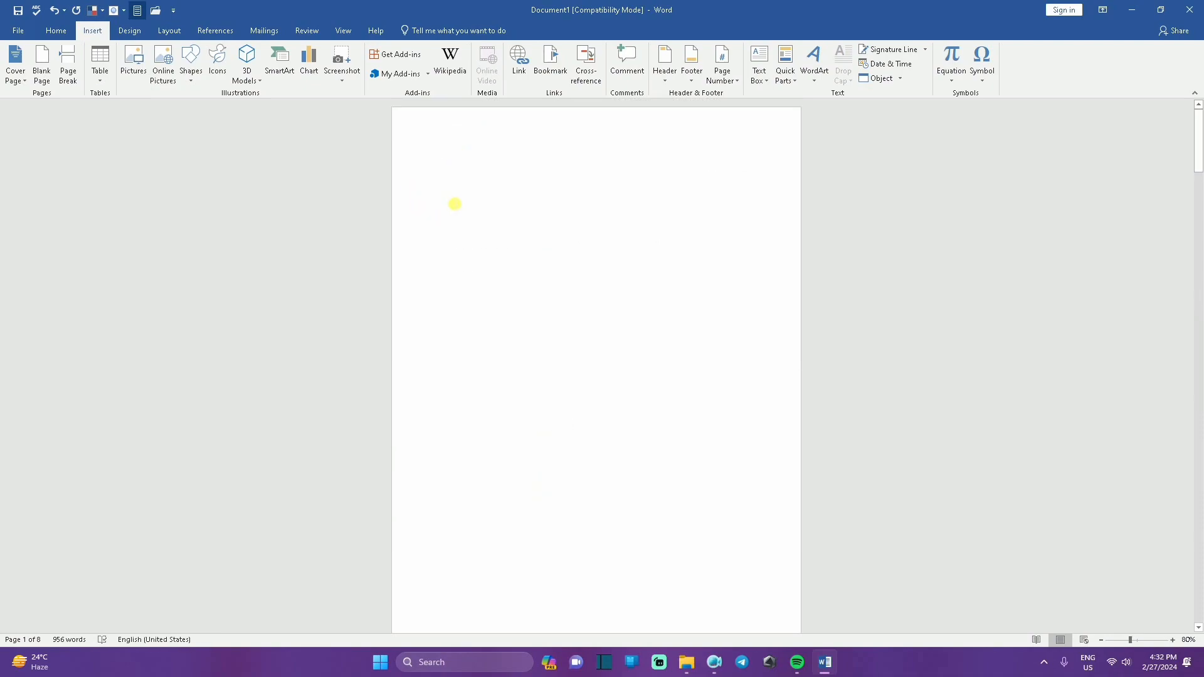
- Add a line above the sample text on page 2 and enter a person's first name in capitals as its heading
scroll(454, 203, down, 6)
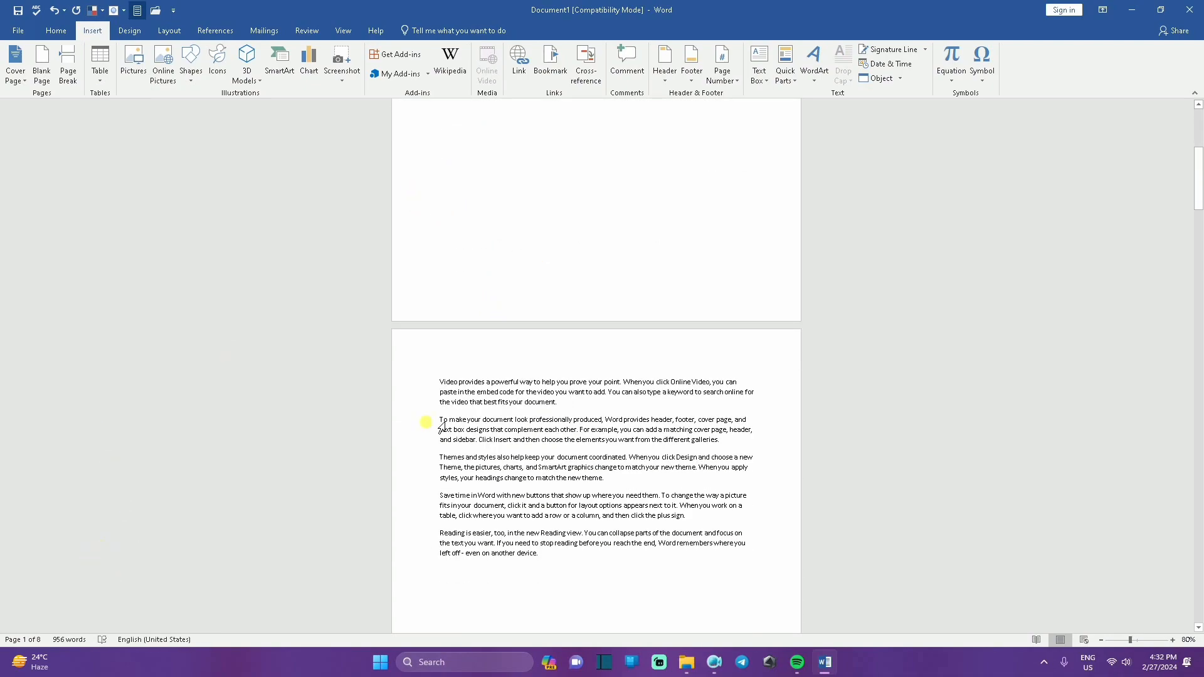
click(440, 381)
key(Return)
click(473, 377)
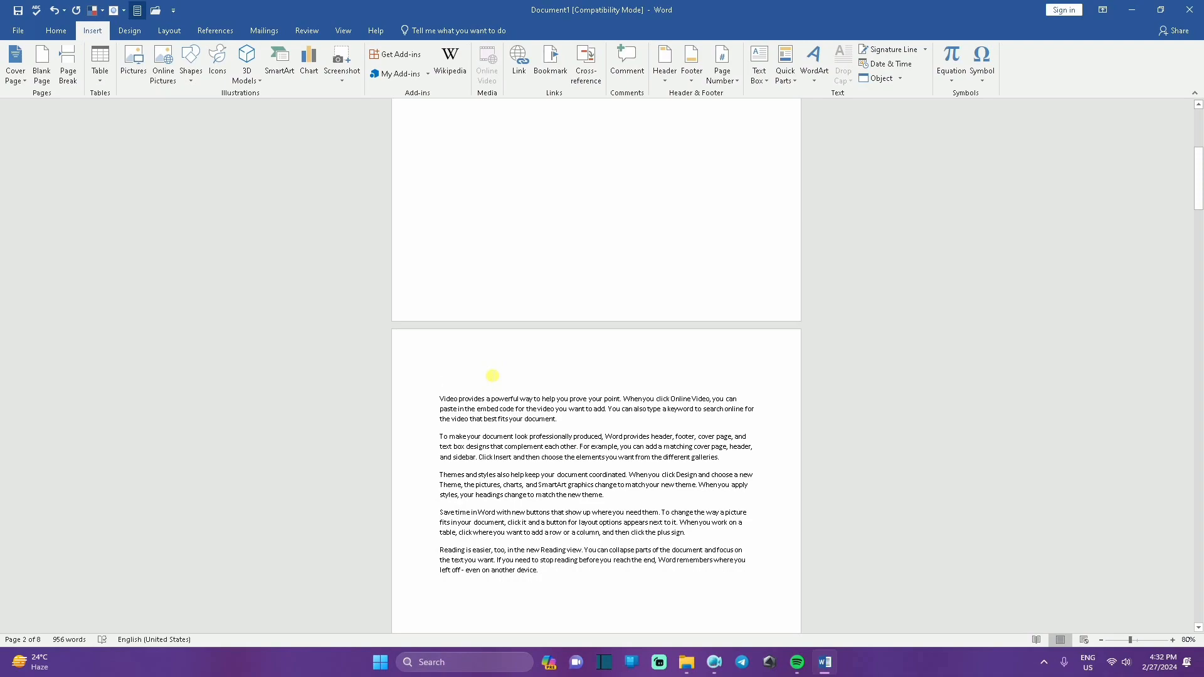
text(SHUBHA)
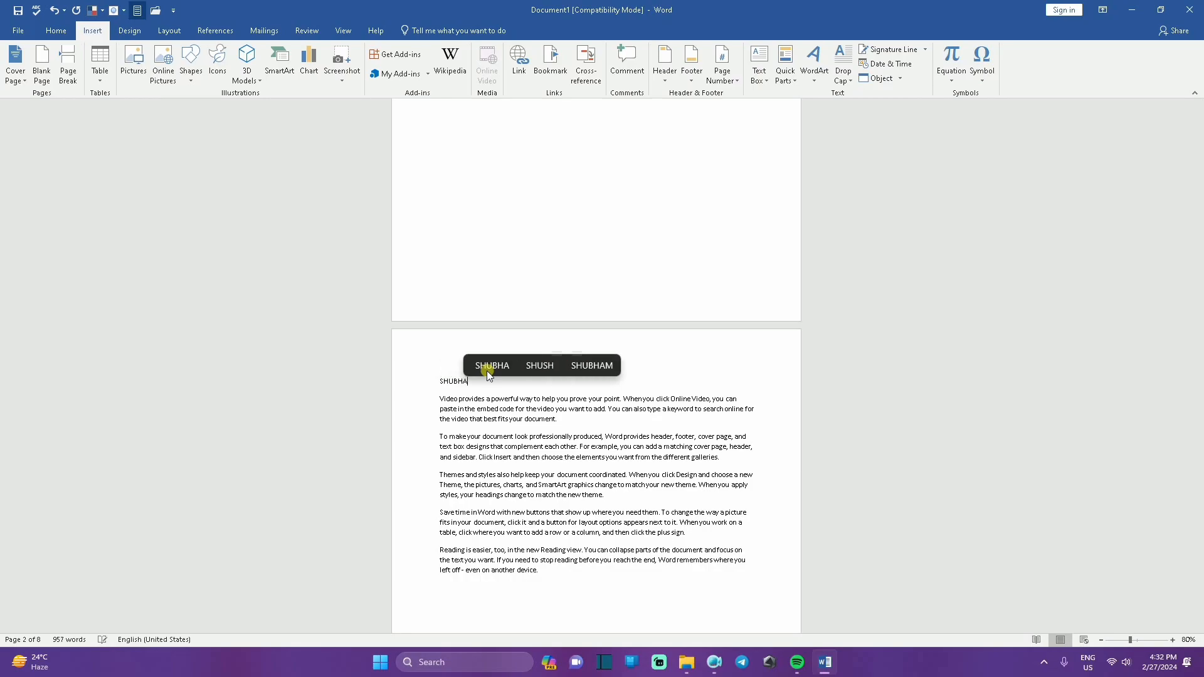
click(488, 366)
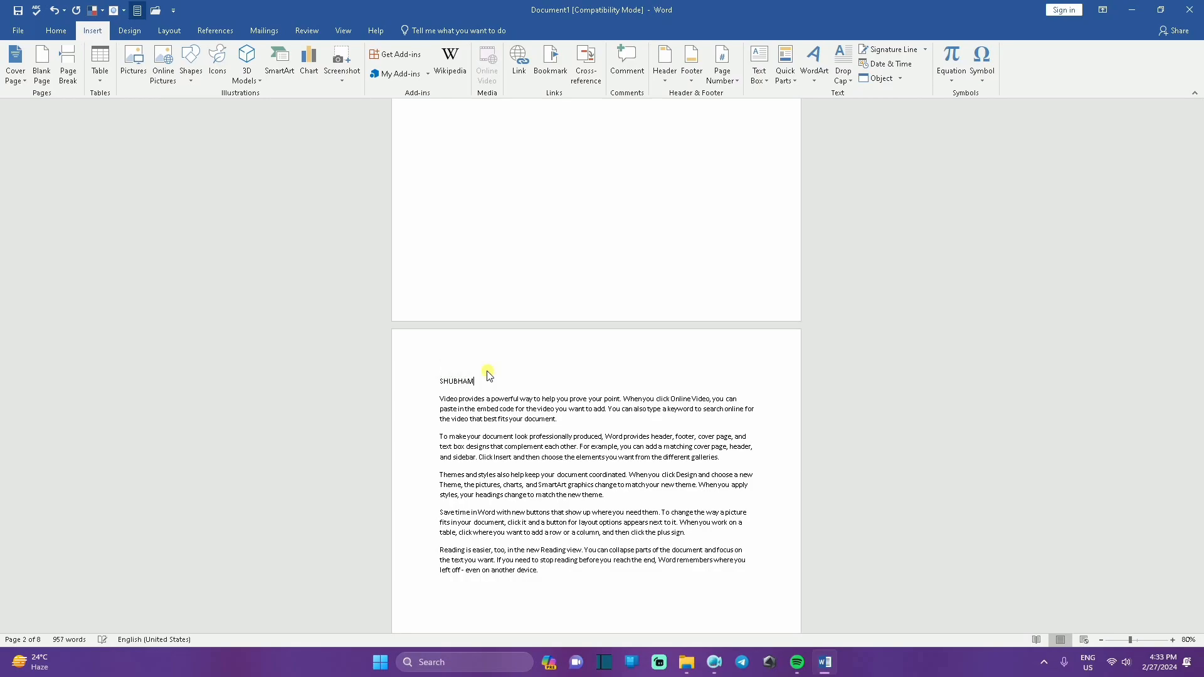
- Enter a different first name in capitals as the heading above the sample text on page 3
scroll(564, 408, down, 9)
scroll(524, 493, down, 2)
click(461, 443)
text(P)
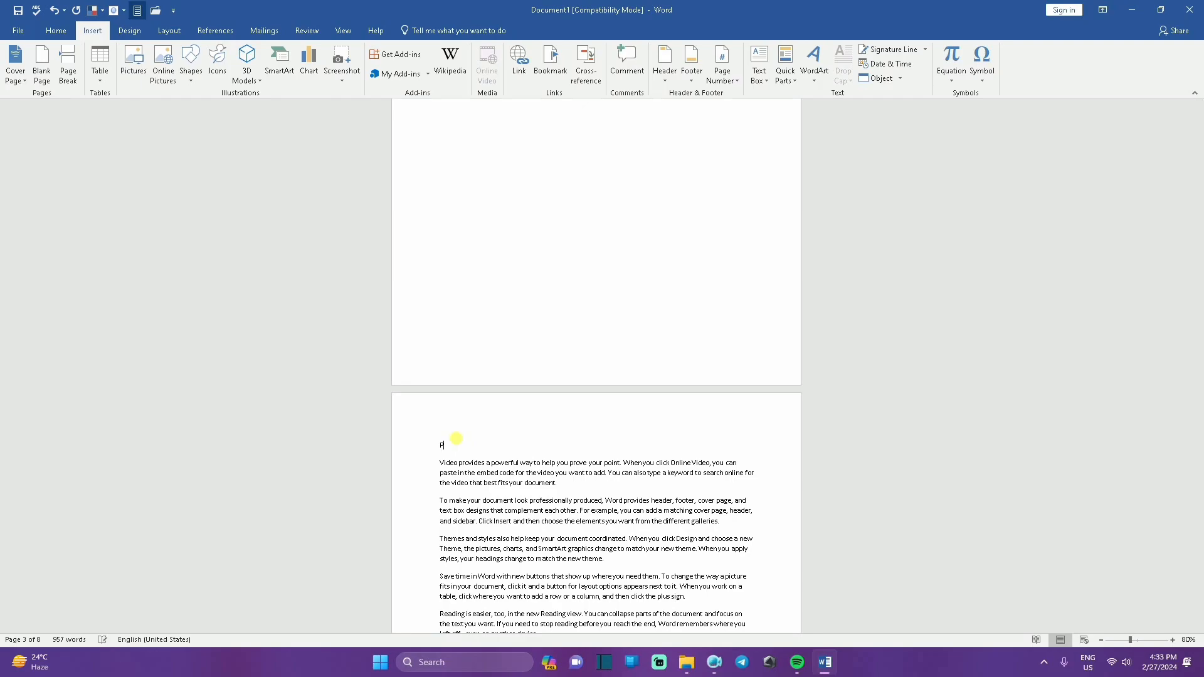
text(ANKAJ)
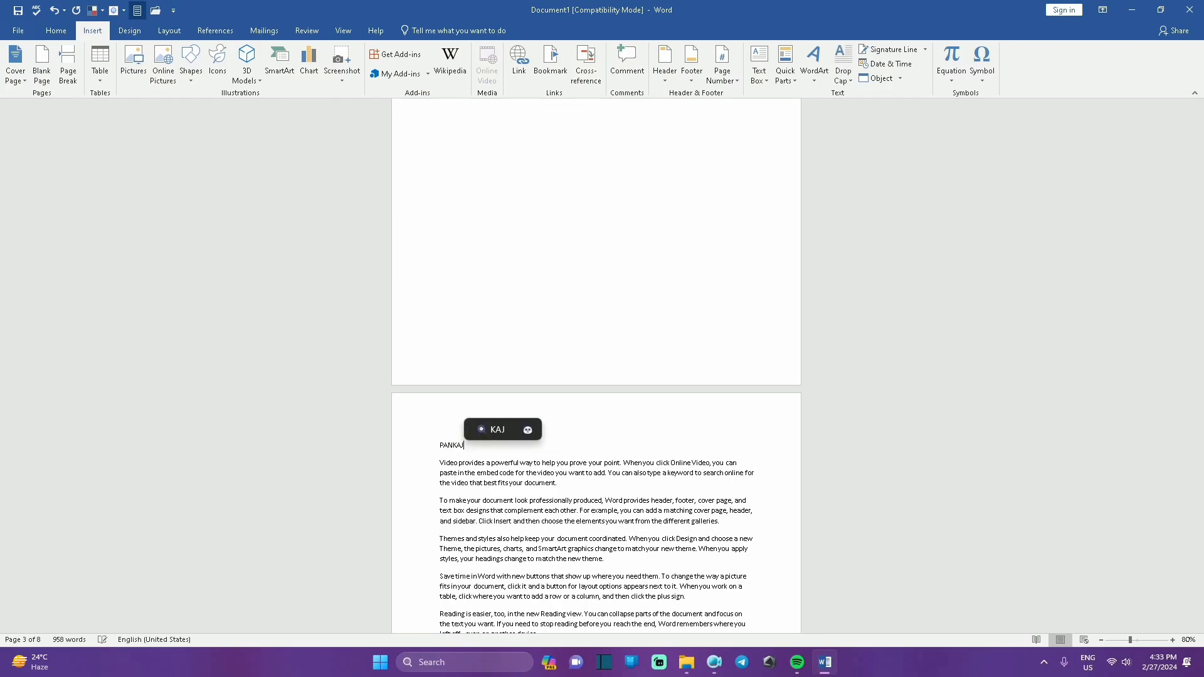
- Add two lines above the sample text on page 4 and enter a third first name in capitals as the heading
scroll(490, 498, down, 12)
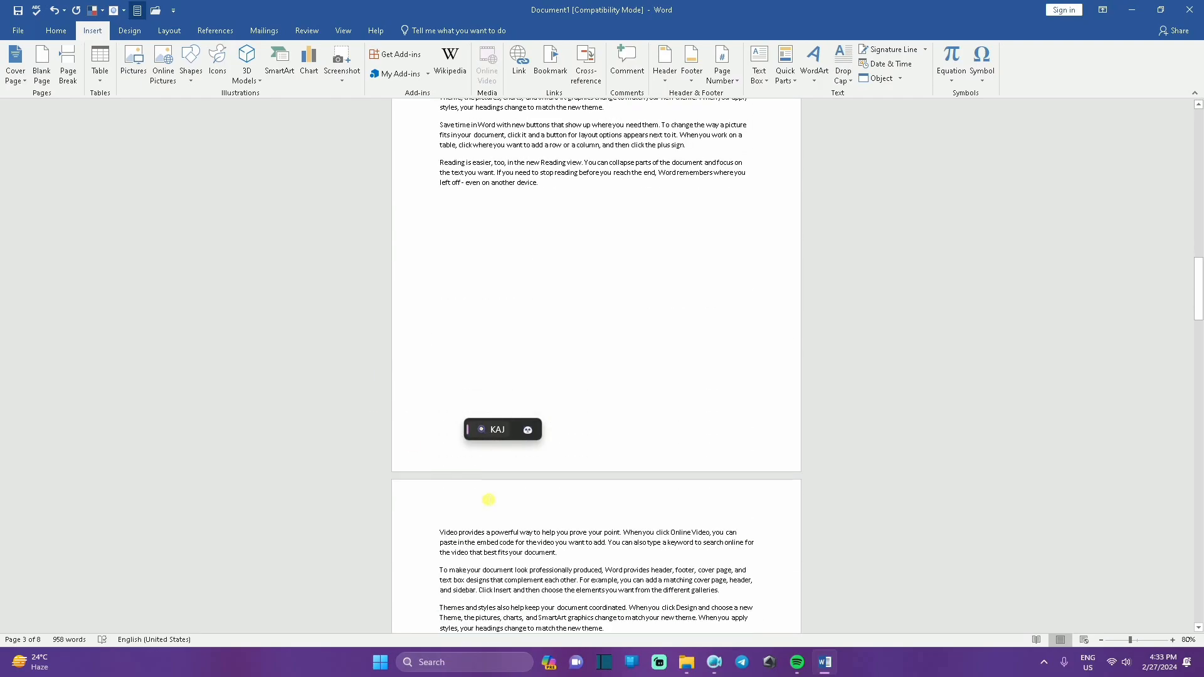
click(443, 524)
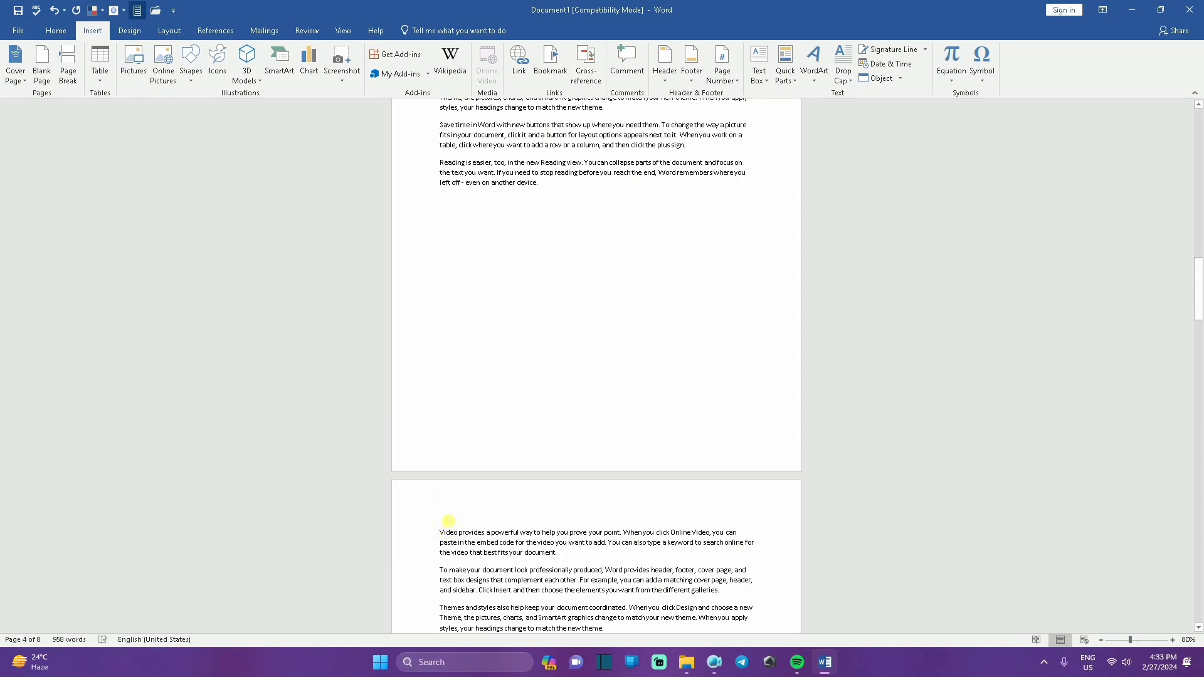
key(Return)
key(Return)
click(449, 505)
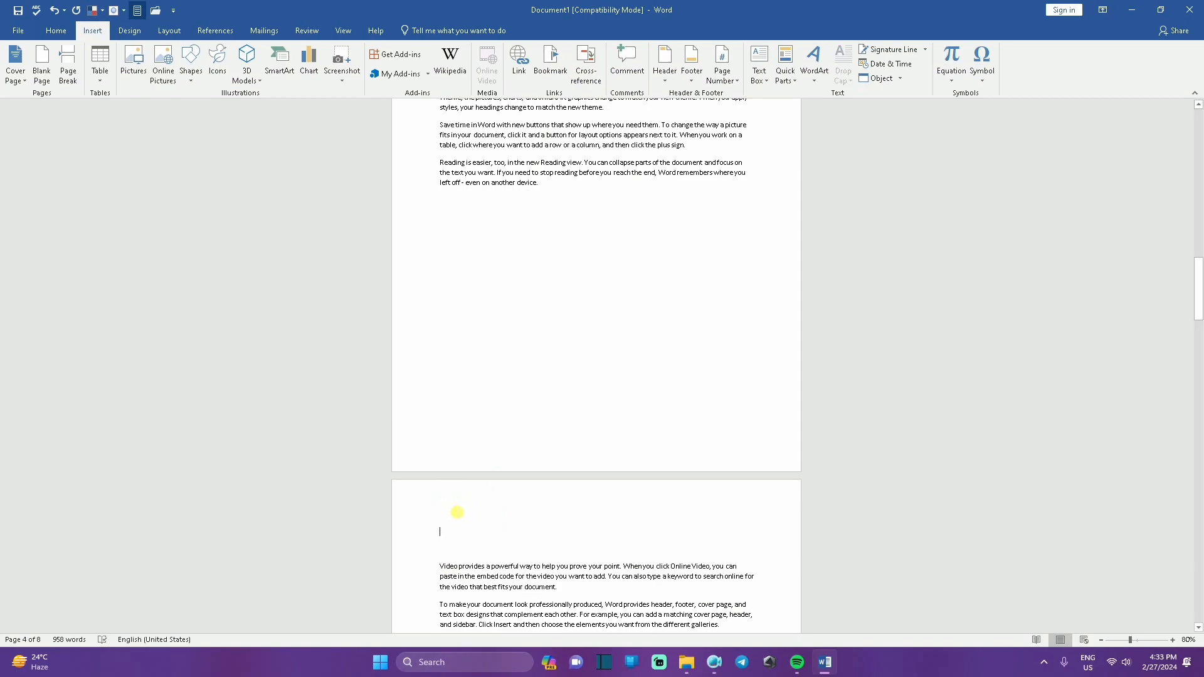
text(VIKASH)
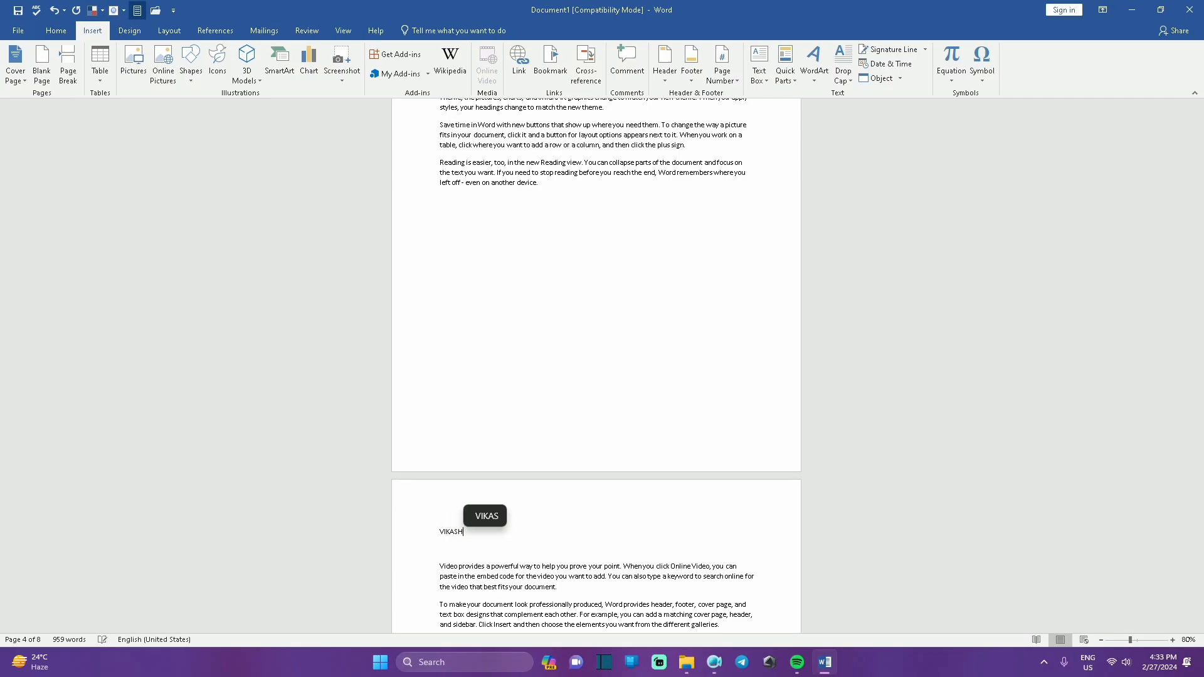
- Add a line above the sample text on page 5 and enter a fourth first name in capitals as its heading
scroll(458, 552, down, 15)
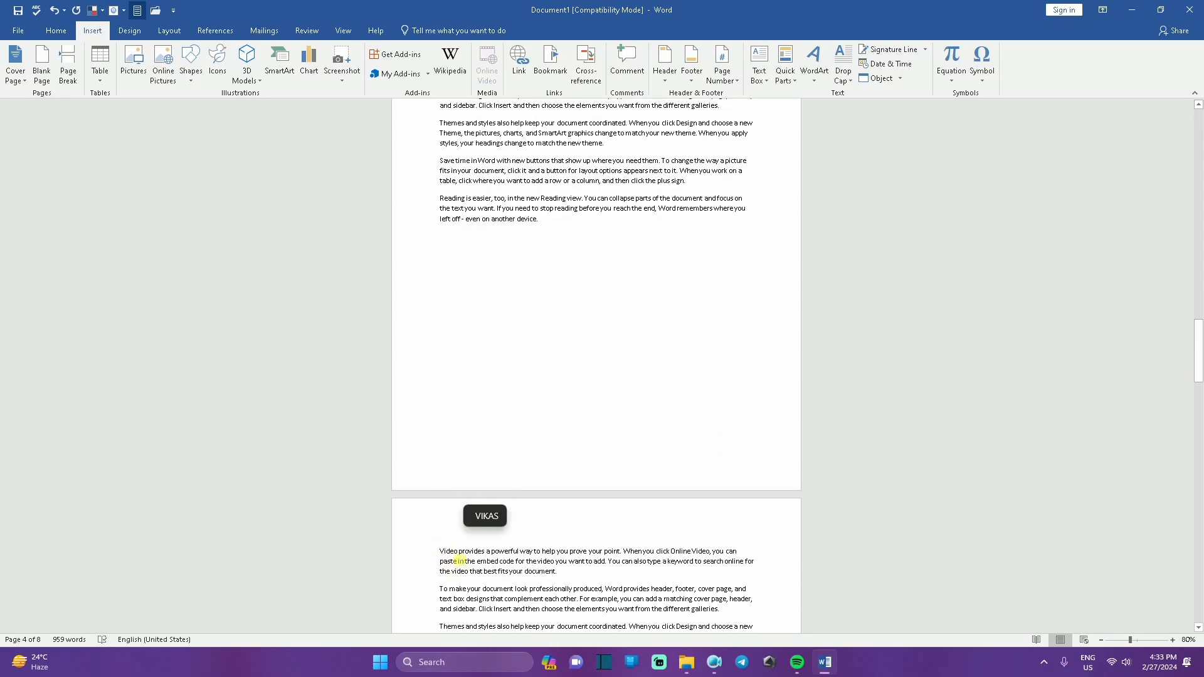
click(444, 464)
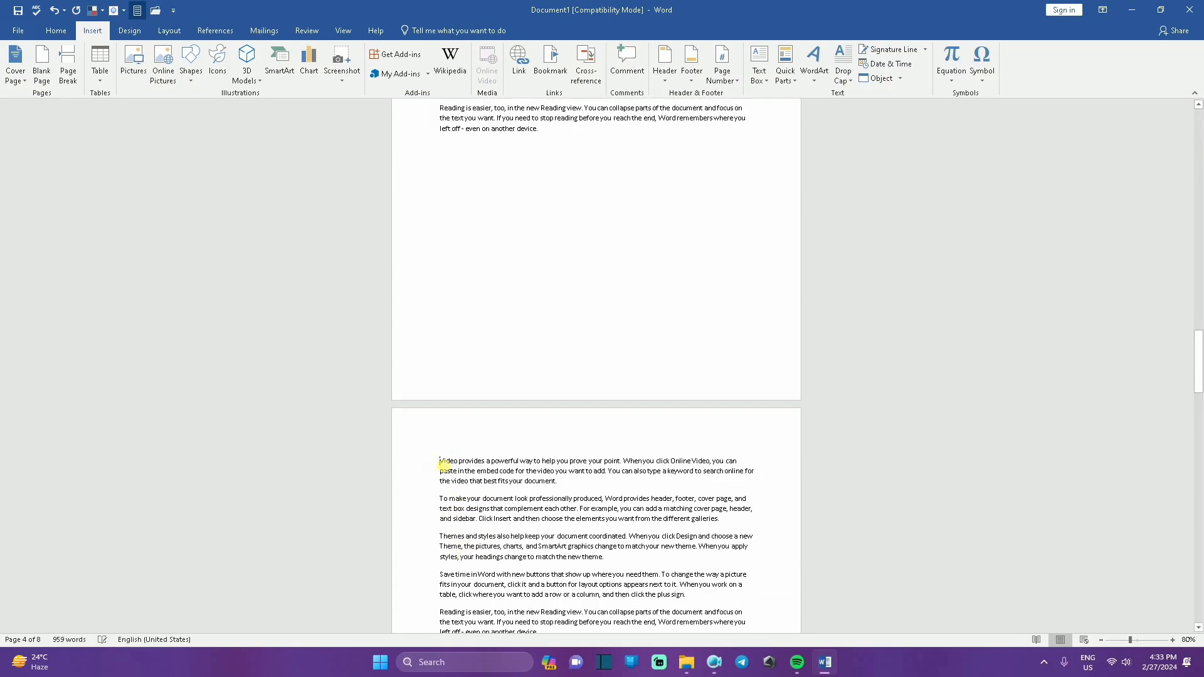
key(Return)
click(450, 451)
text(AKASH)
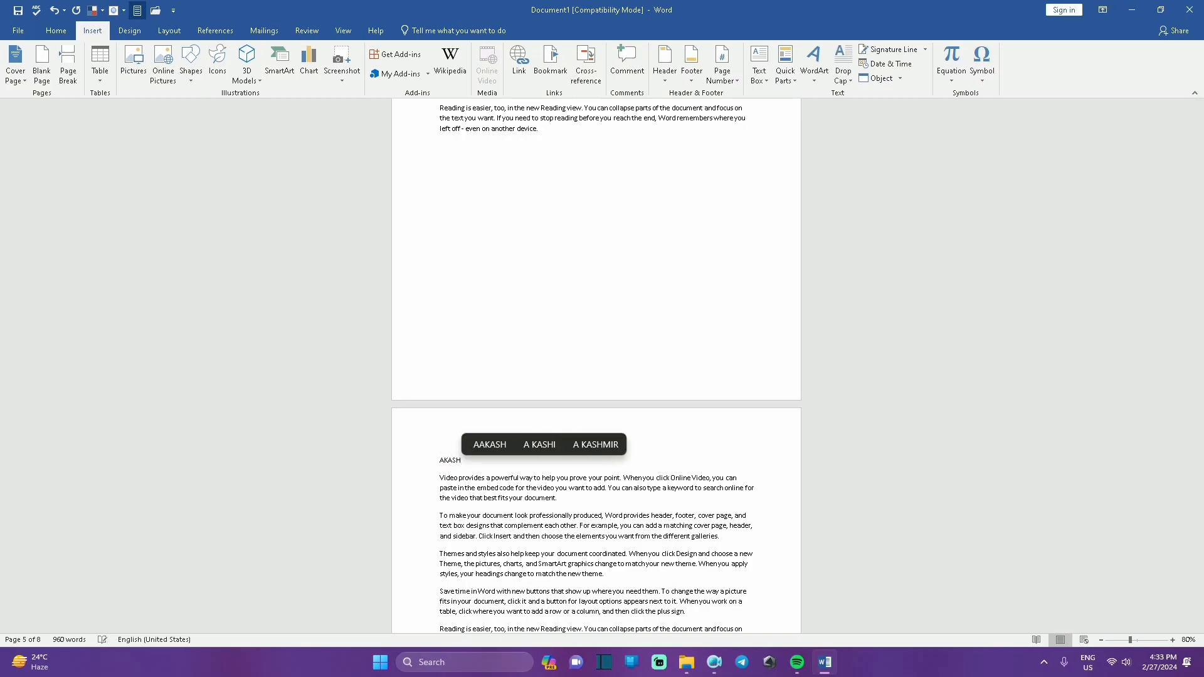
scroll(439, 444, down, 20)
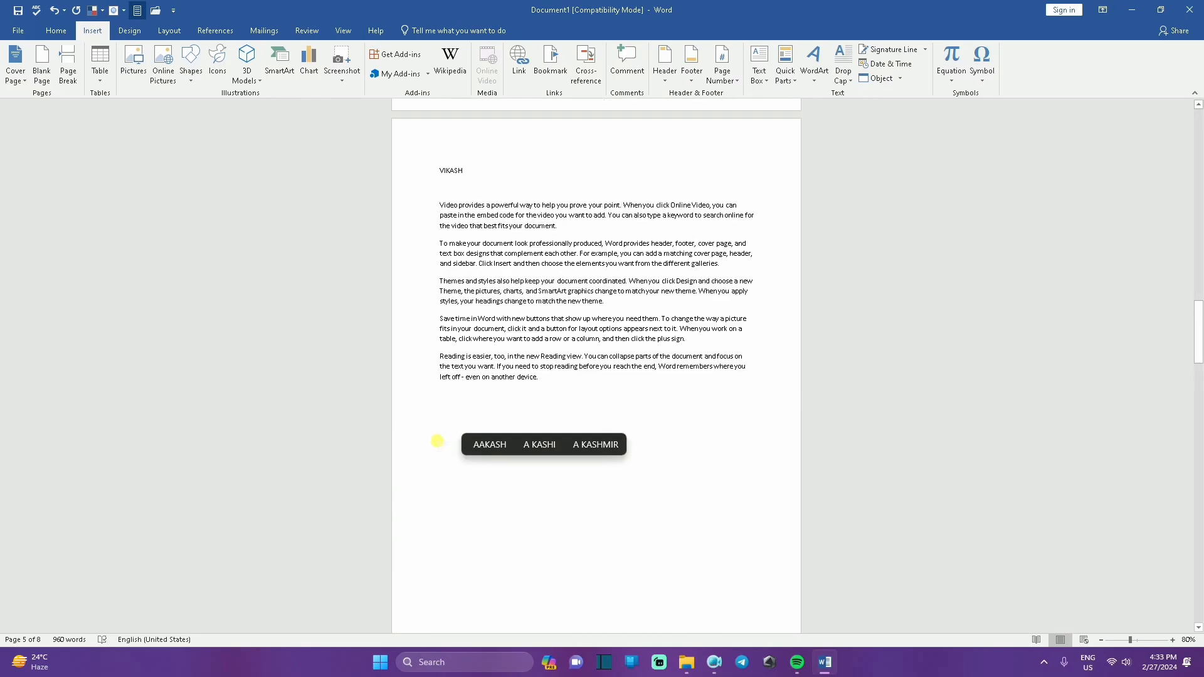
scroll(444, 444, up, 20)
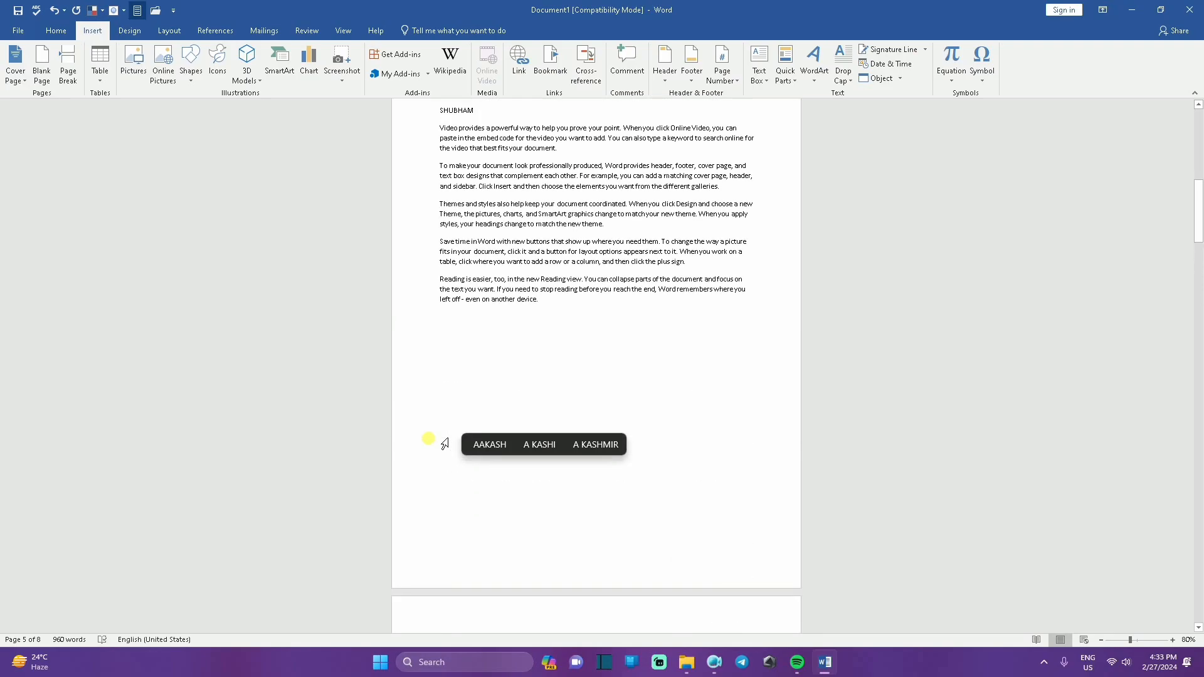
click(502, 368)
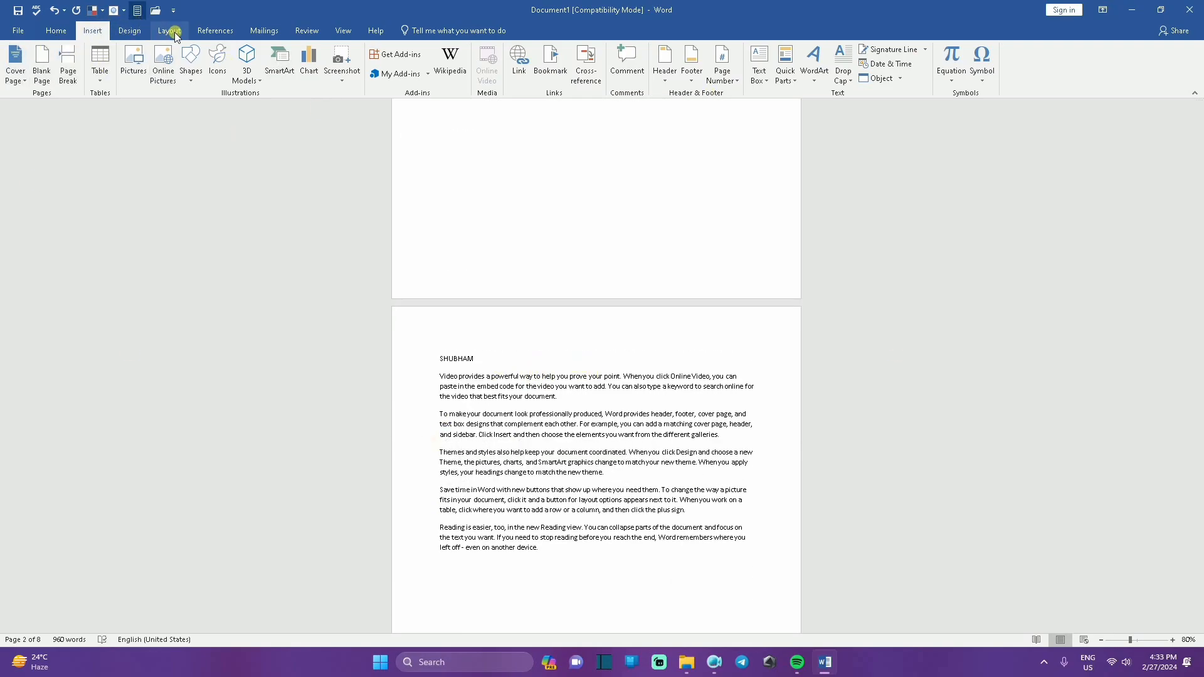
click(574, 75)
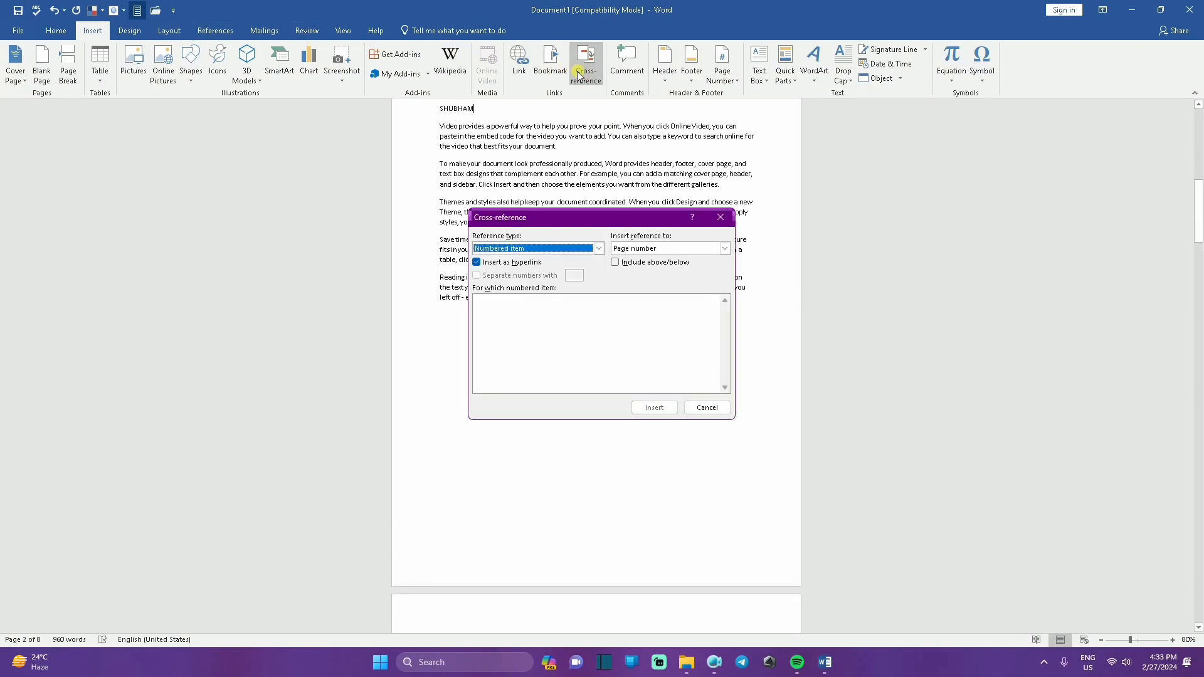
click(599, 248)
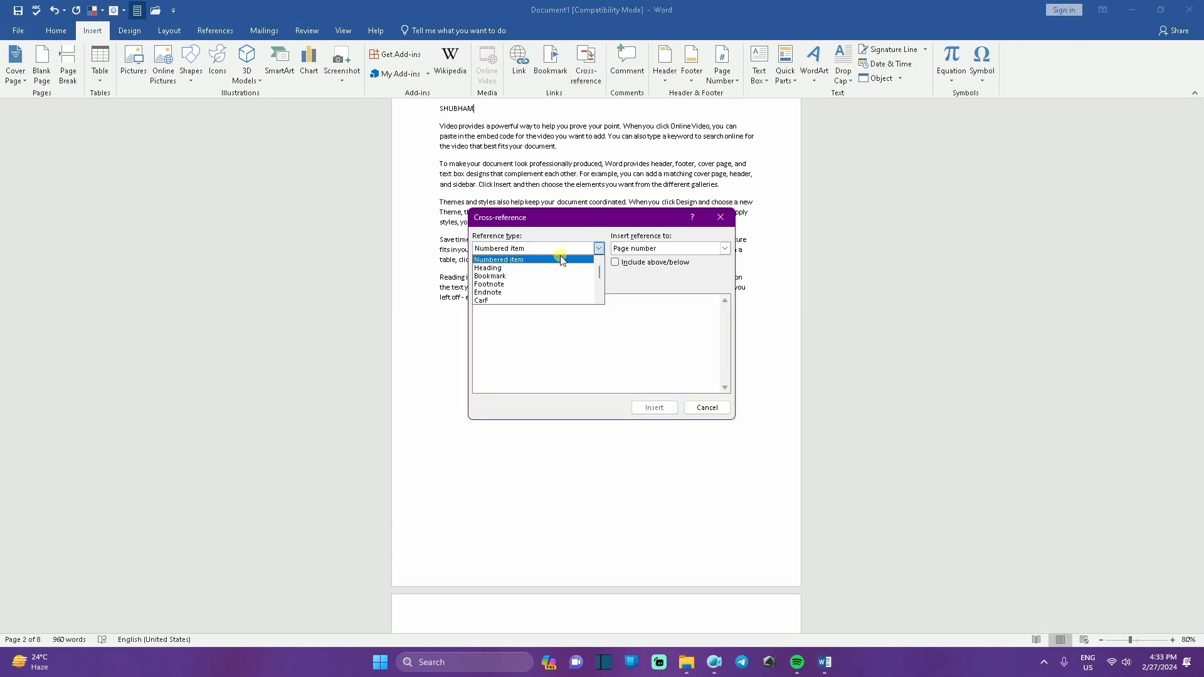
click(502, 268)
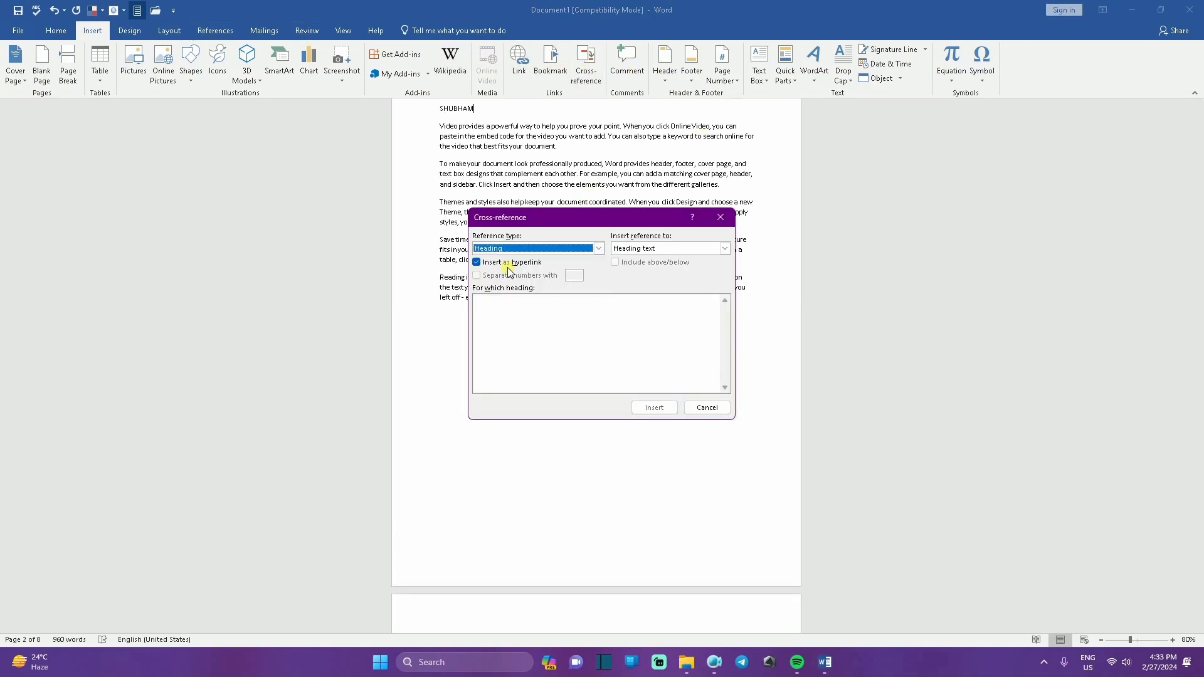
click(707, 409)
- Apply the Heading 1 style to the name above the sample text on page 2
scroll(563, 343, up, 5)
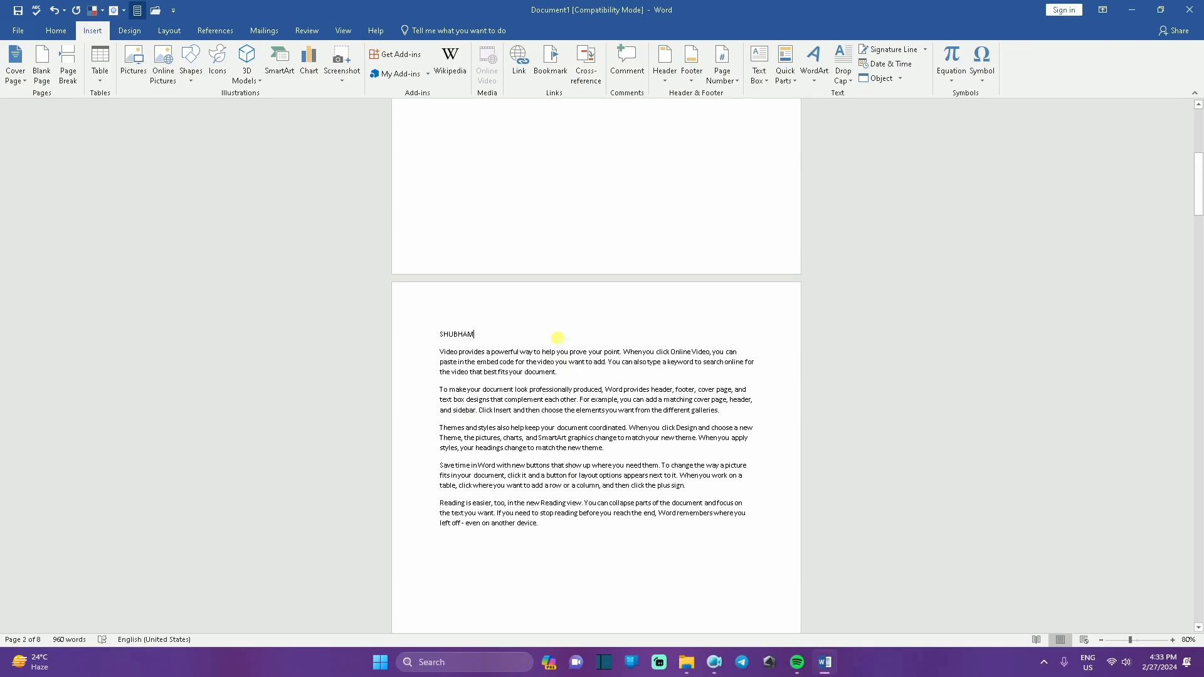
scroll(565, 368, up, 5)
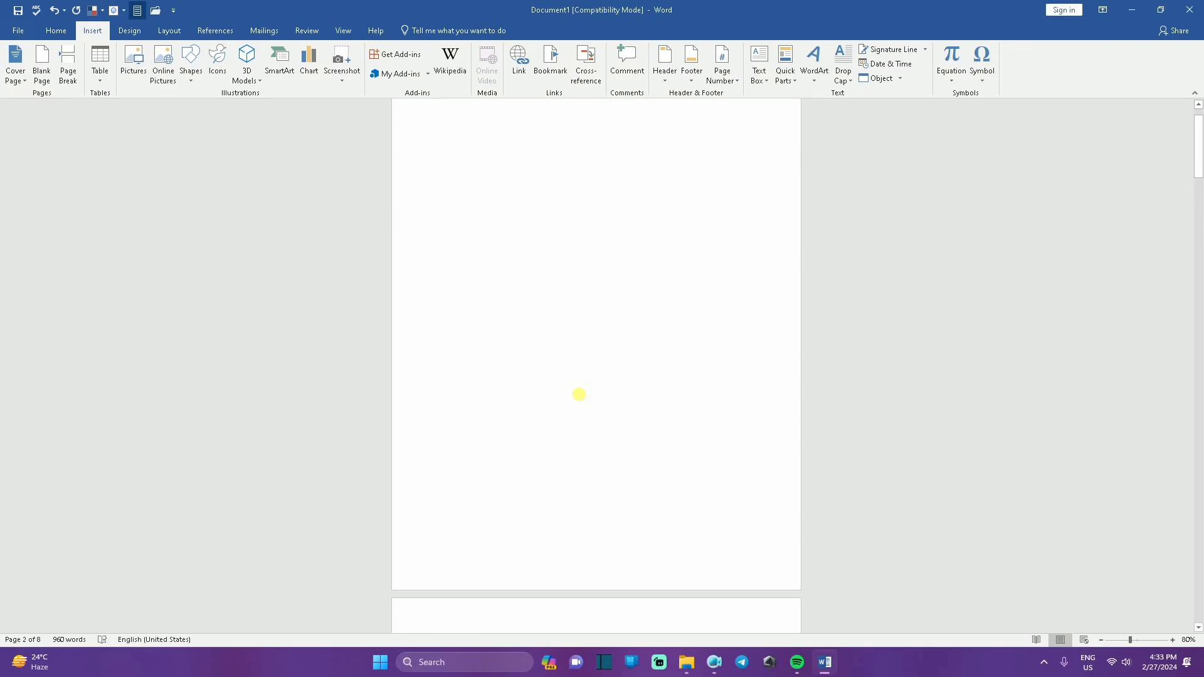
scroll(575, 404, down, 5)
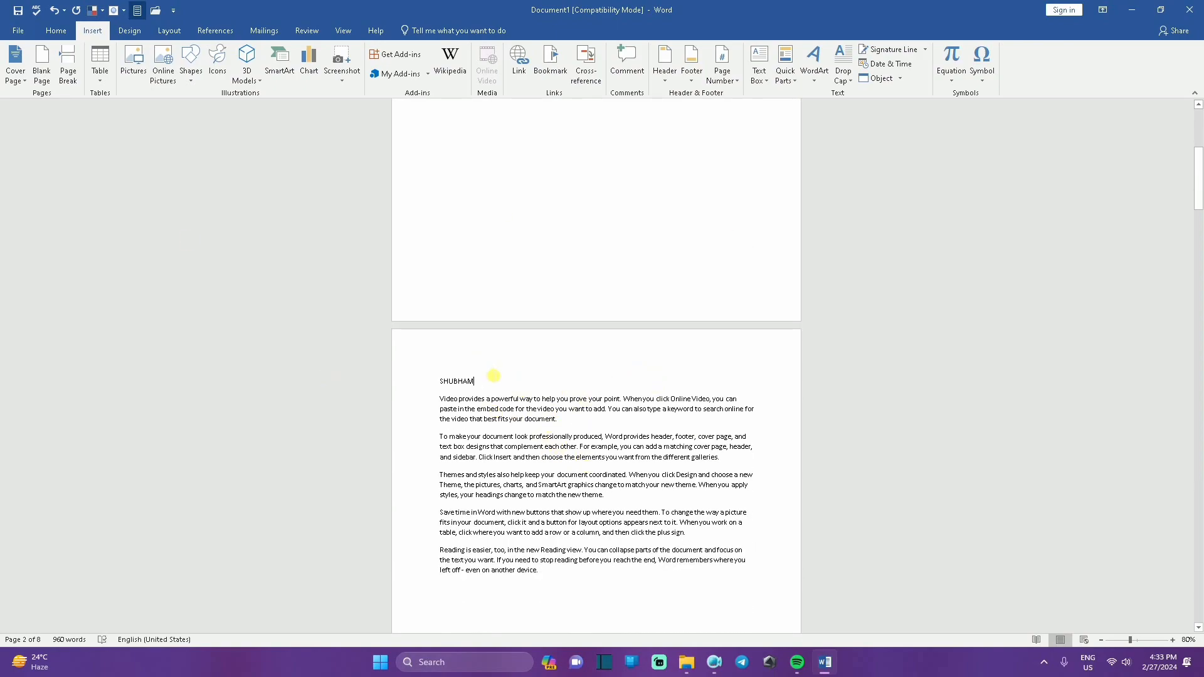
double_click(461, 381)
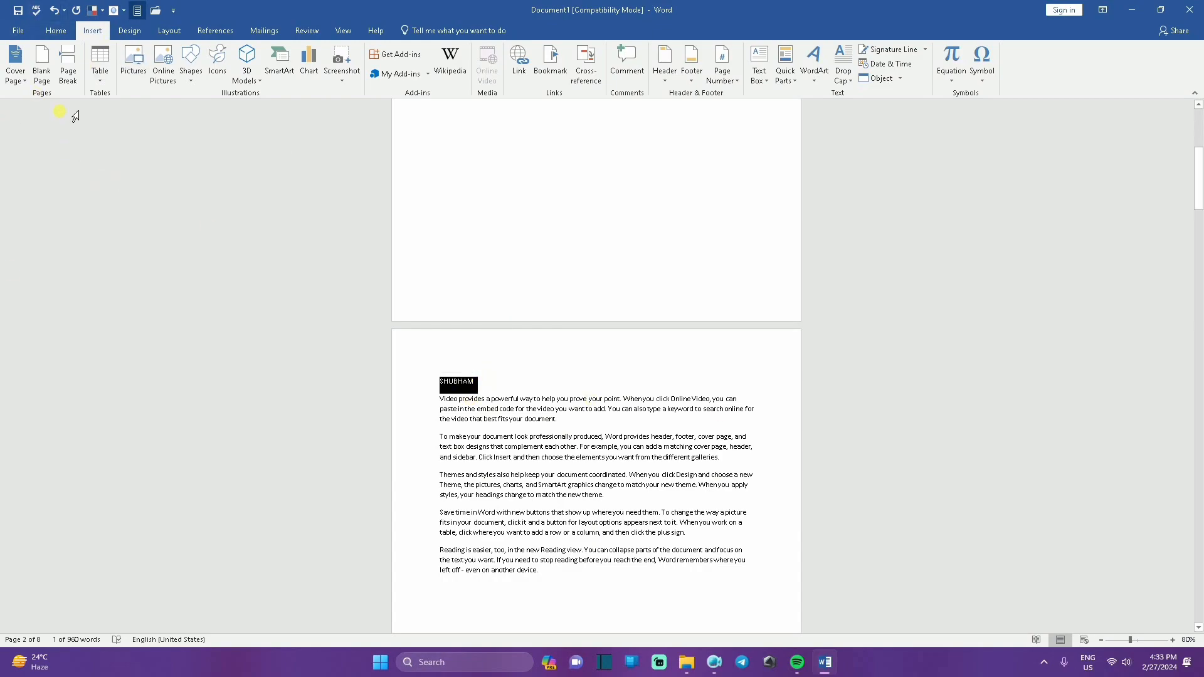
click(58, 32)
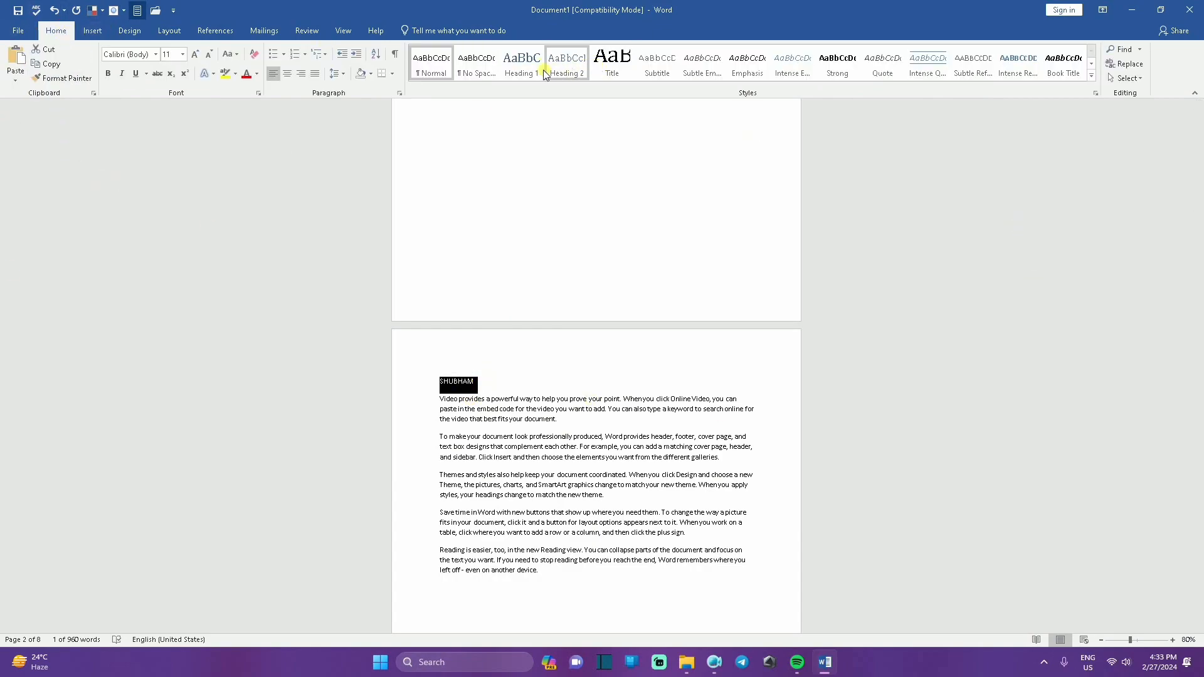
click(520, 62)
click(528, 63)
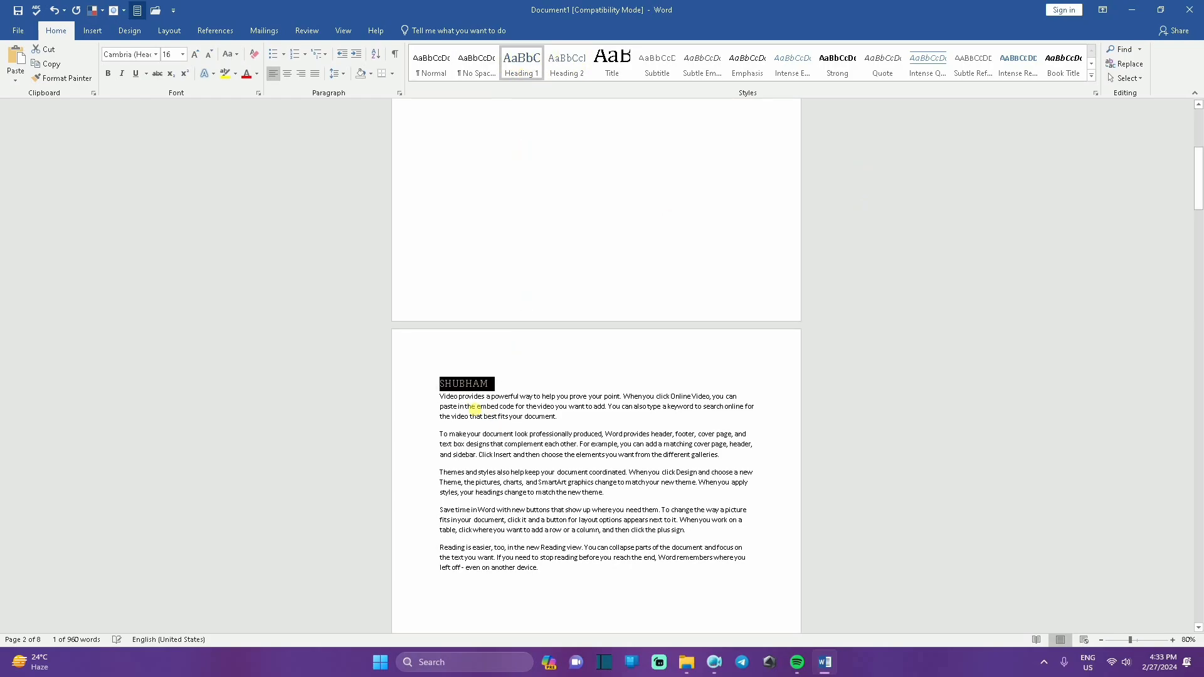
- Apply the Heading 1 style to the name above the sample text on page 3
scroll(473, 311, down, 2)
click(481, 314)
scroll(555, 348, down, 4)
scroll(556, 348, down, 6)
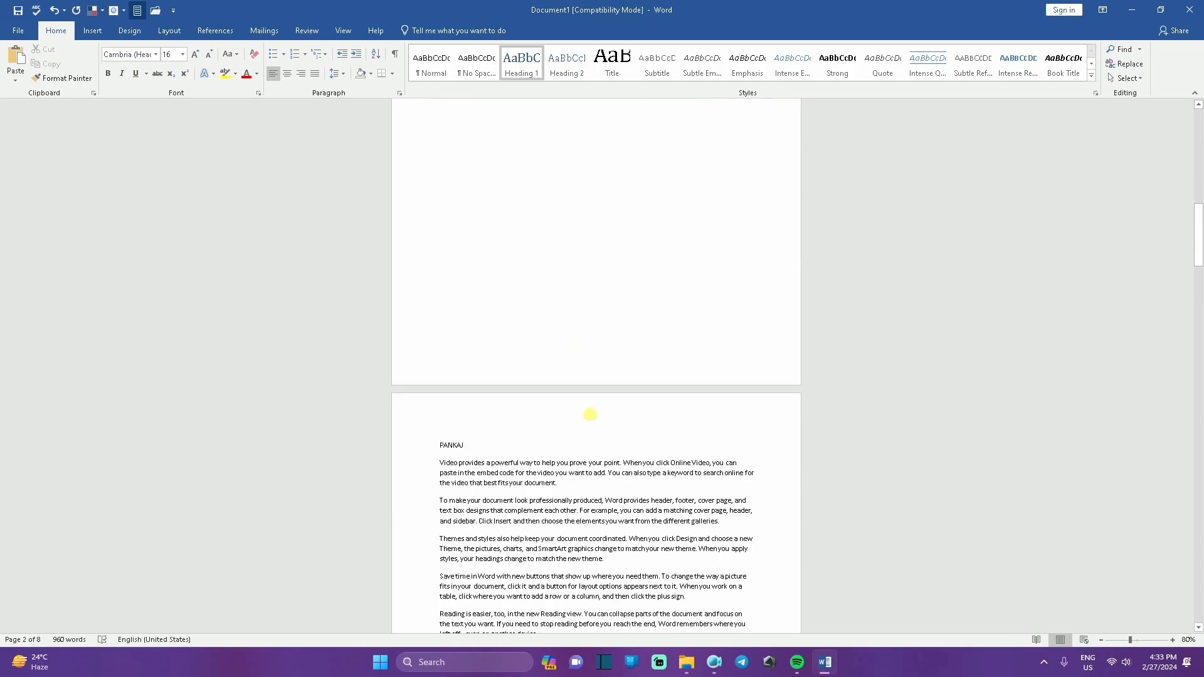
click(403, 420)
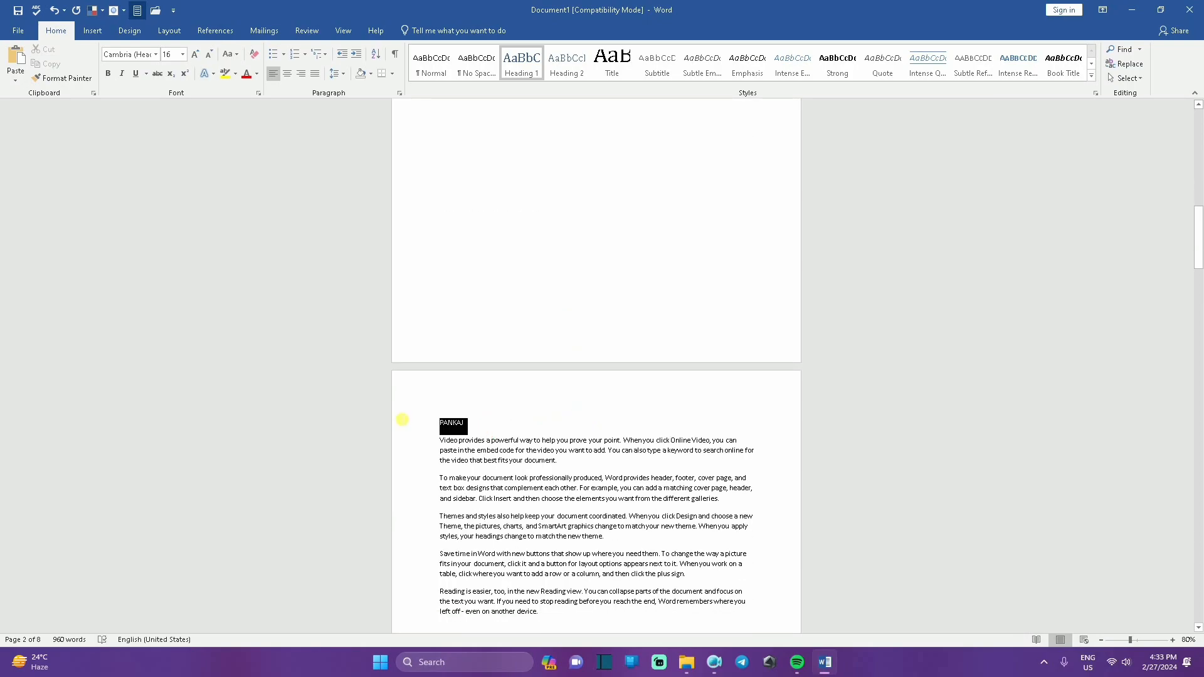
click(521, 62)
- Apply the Heading 1 style to the name above the sample text on page 4
scroll(501, 439, down, 10)
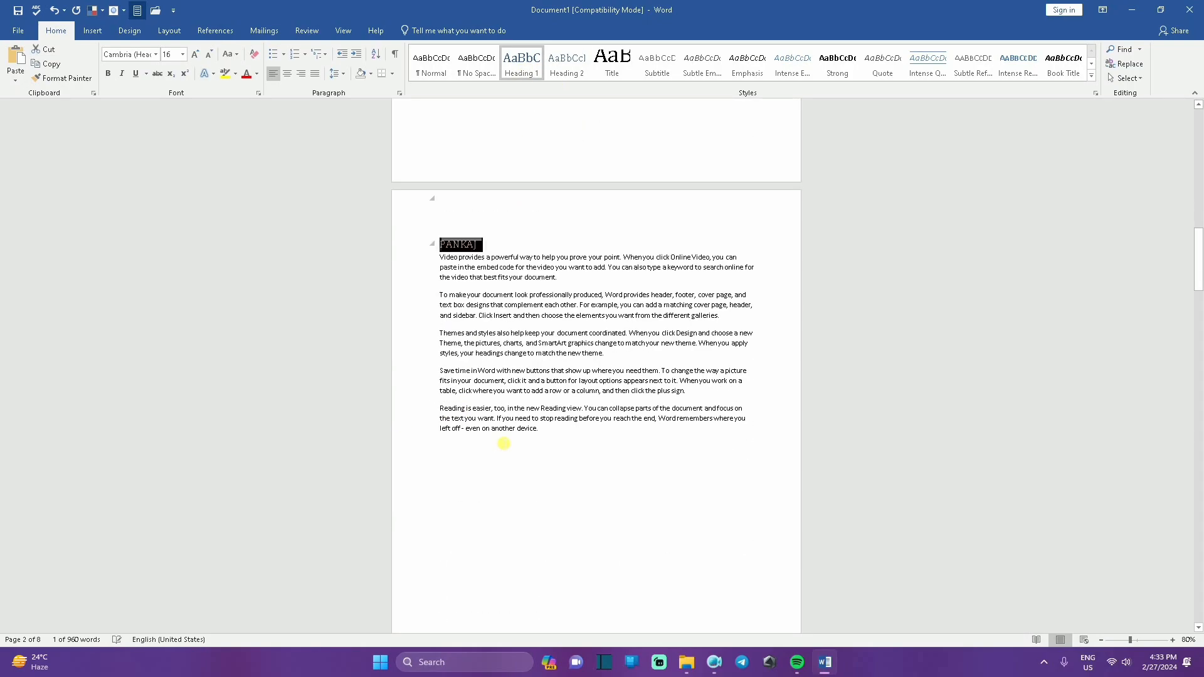
drag(476, 429, 444, 429)
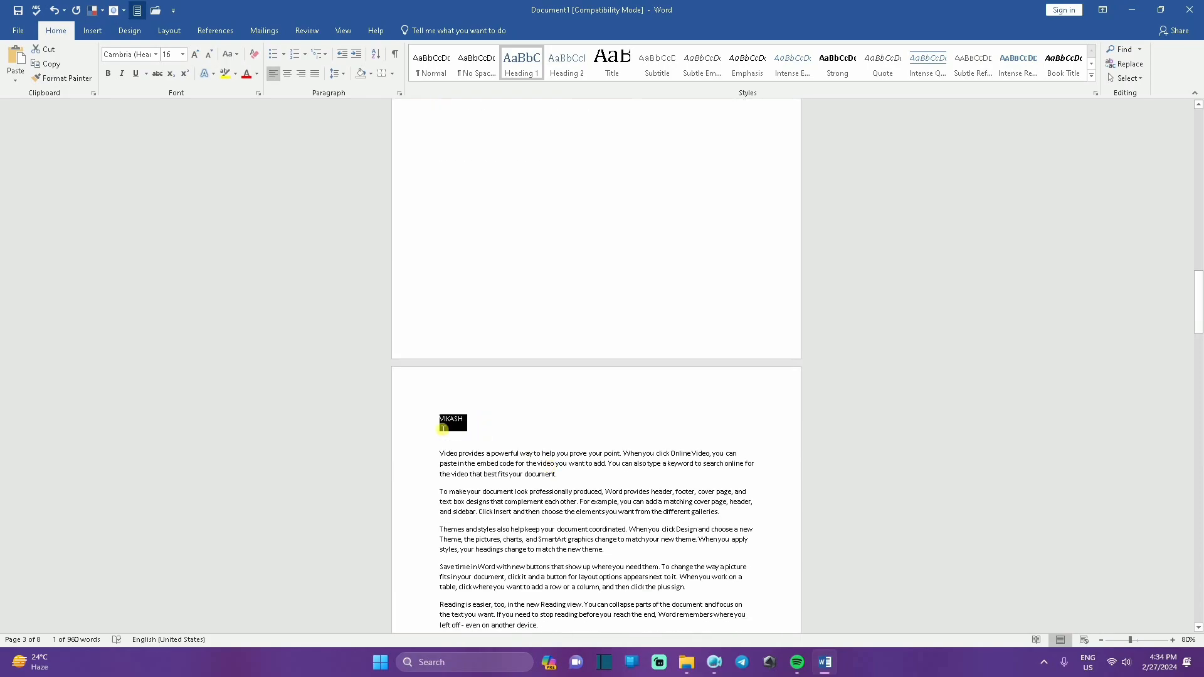
click(521, 63)
- Apply the Heading 1 style to the name above the sample text on page 5
scroll(505, 376, down, 3)
scroll(499, 492, down, 4)
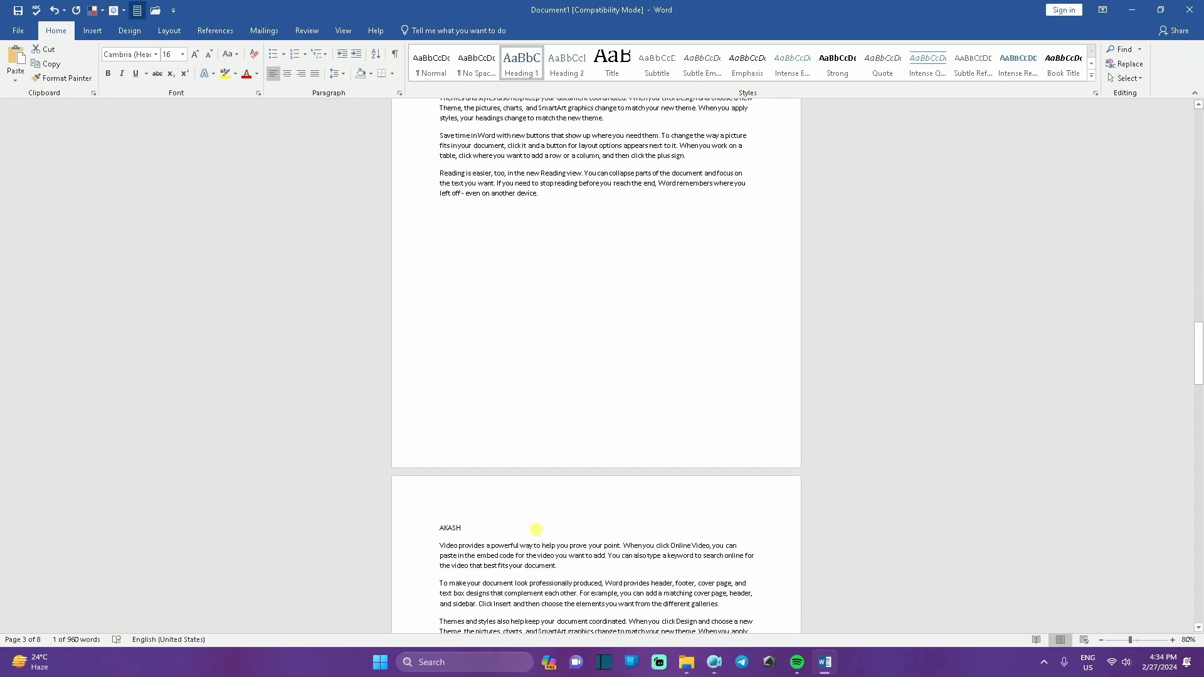
double_click(446, 534)
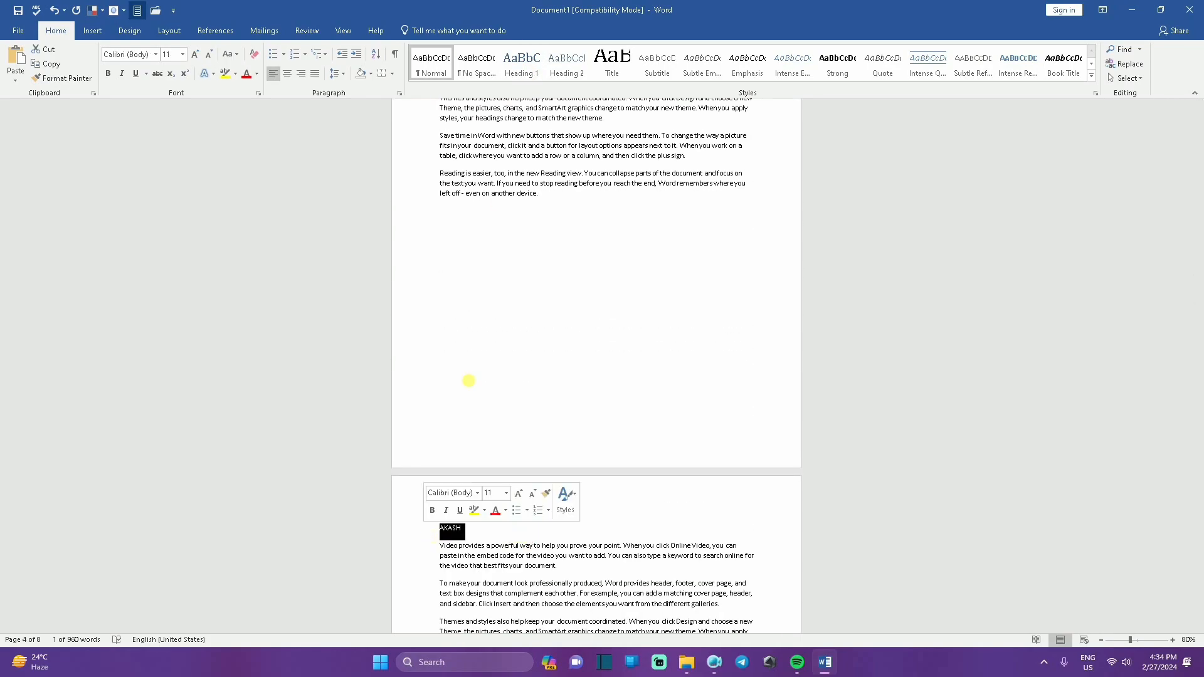
click(519, 65)
- Examine the Footnote and Heading reference types offered for a cross-reference on the empty first page, without inserting anything
scroll(508, 347, up, 2)
scroll(507, 348, up, 4)
scroll(507, 347, down, 4)
scroll(507, 347, up, 4)
scroll(507, 348, down, 4)
scroll(506, 348, up, 10)
click(506, 348)
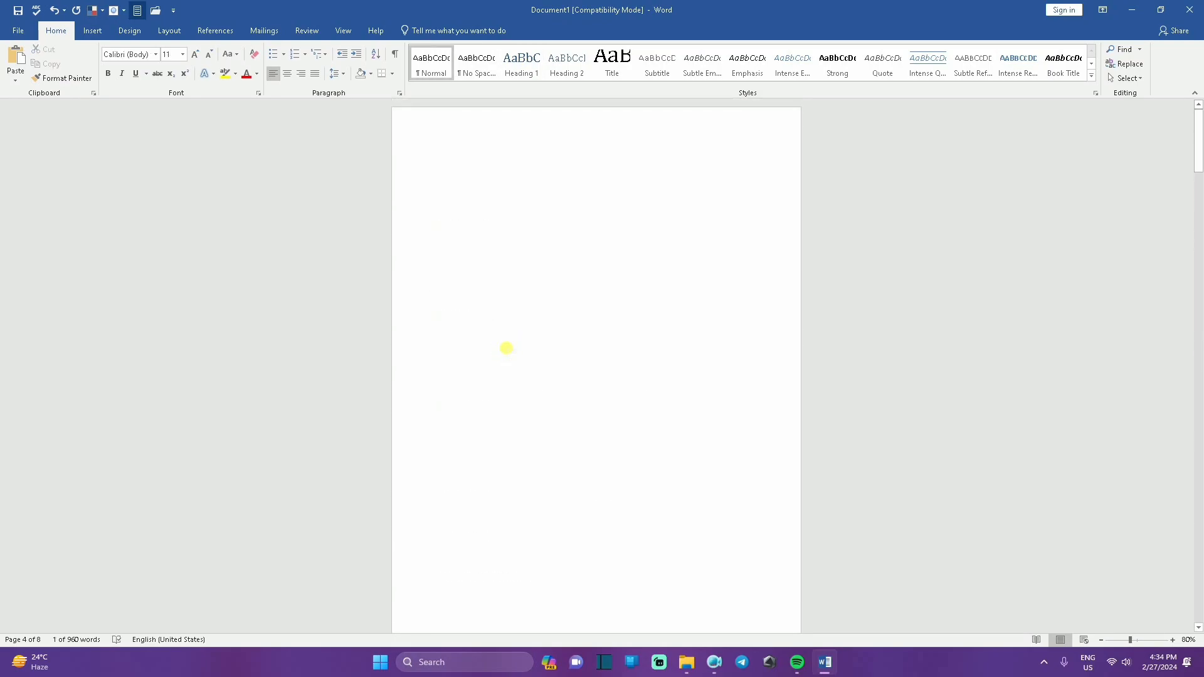
click(94, 31)
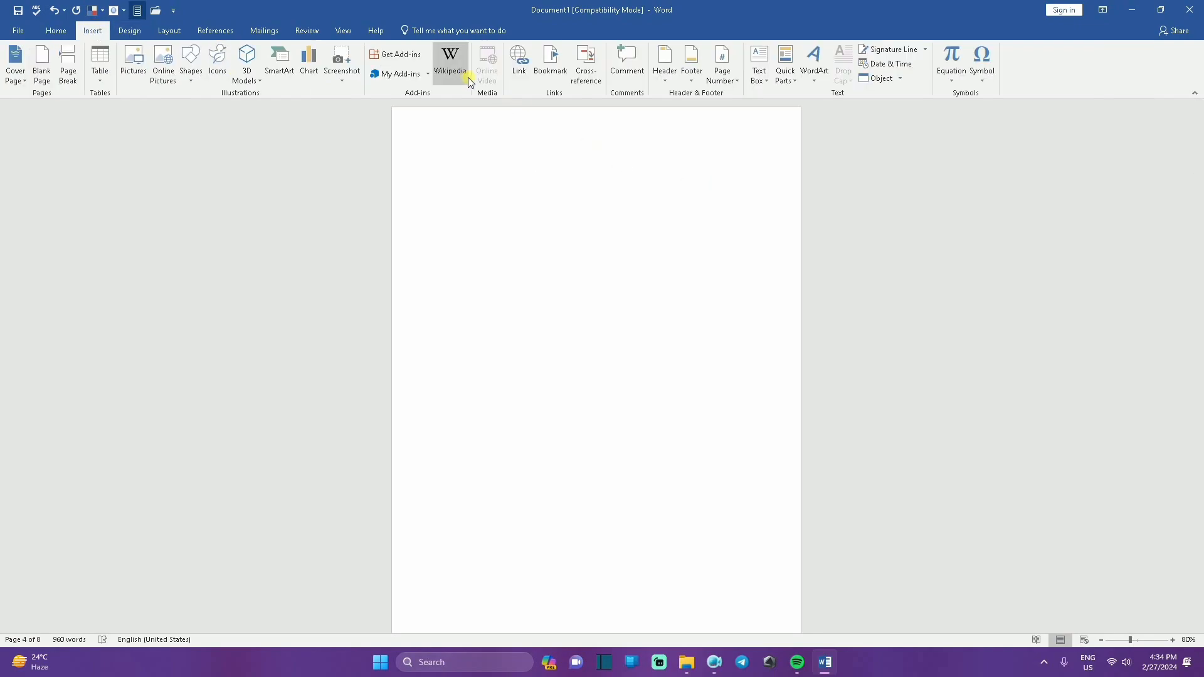
click(592, 86)
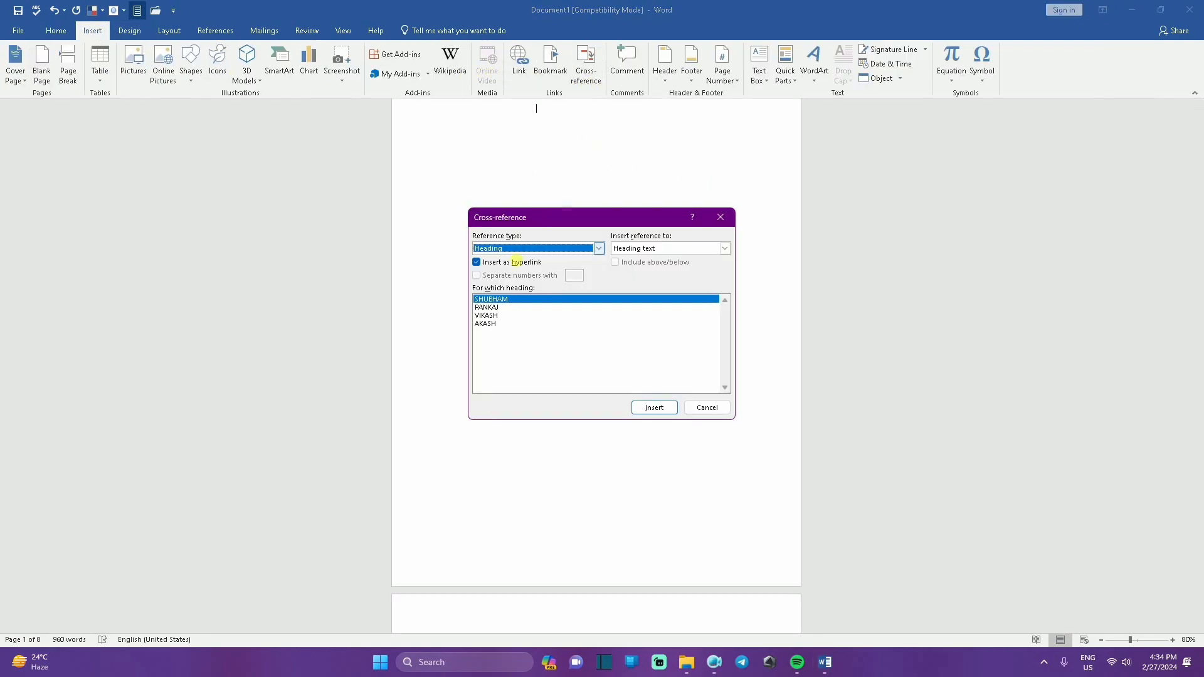
click(599, 248)
click(521, 277)
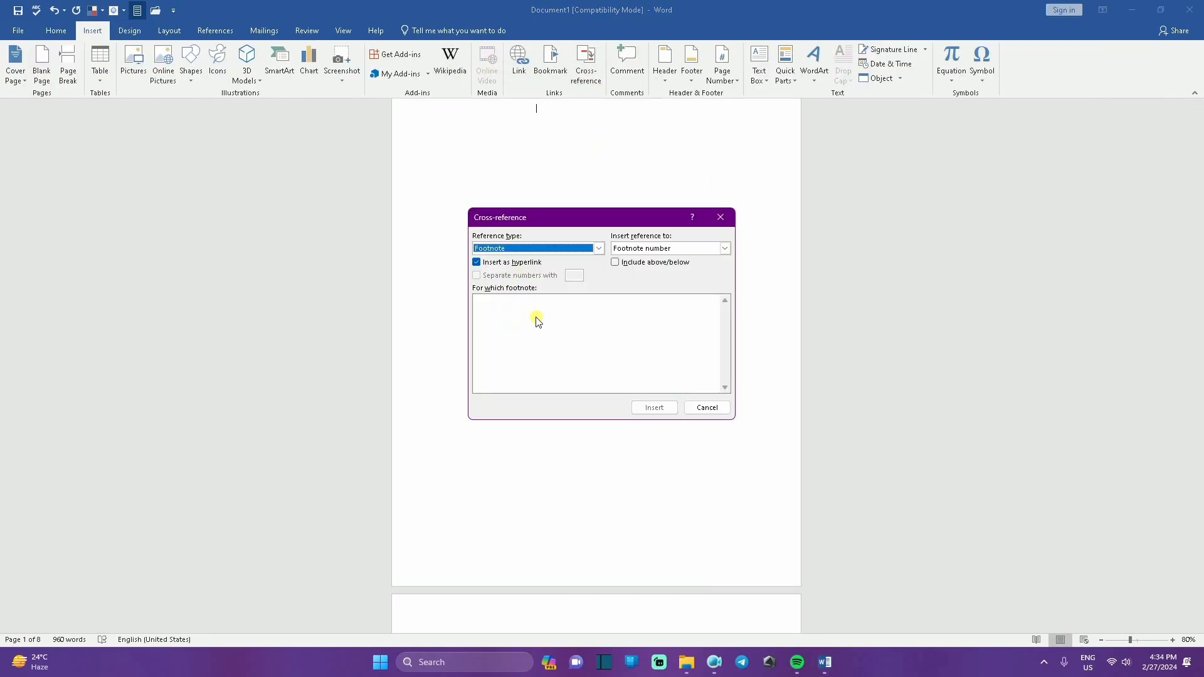
click(597, 249)
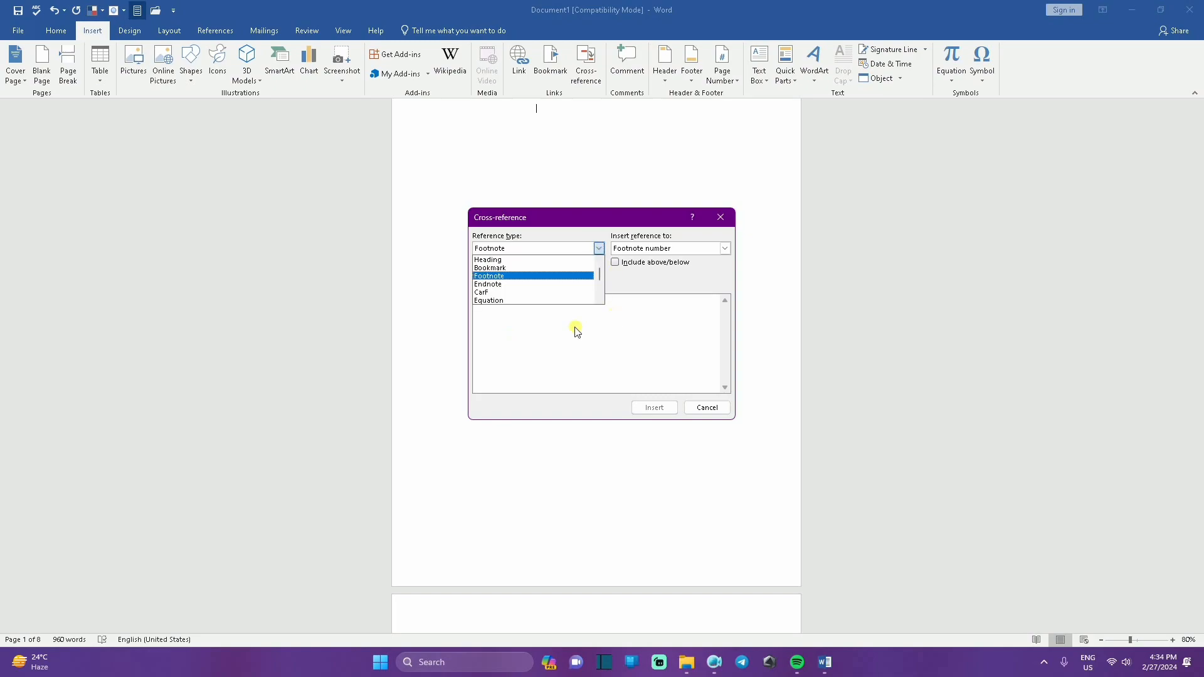
click(526, 262)
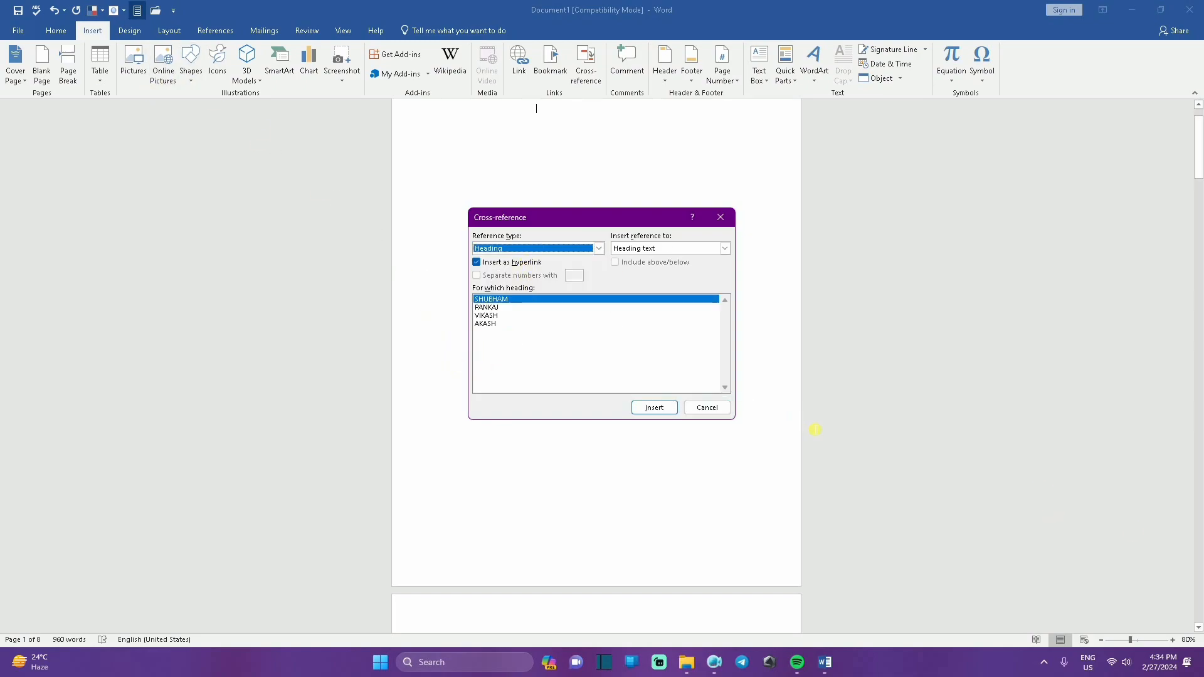
click(706, 408)
scroll(662, 356, up, 1)
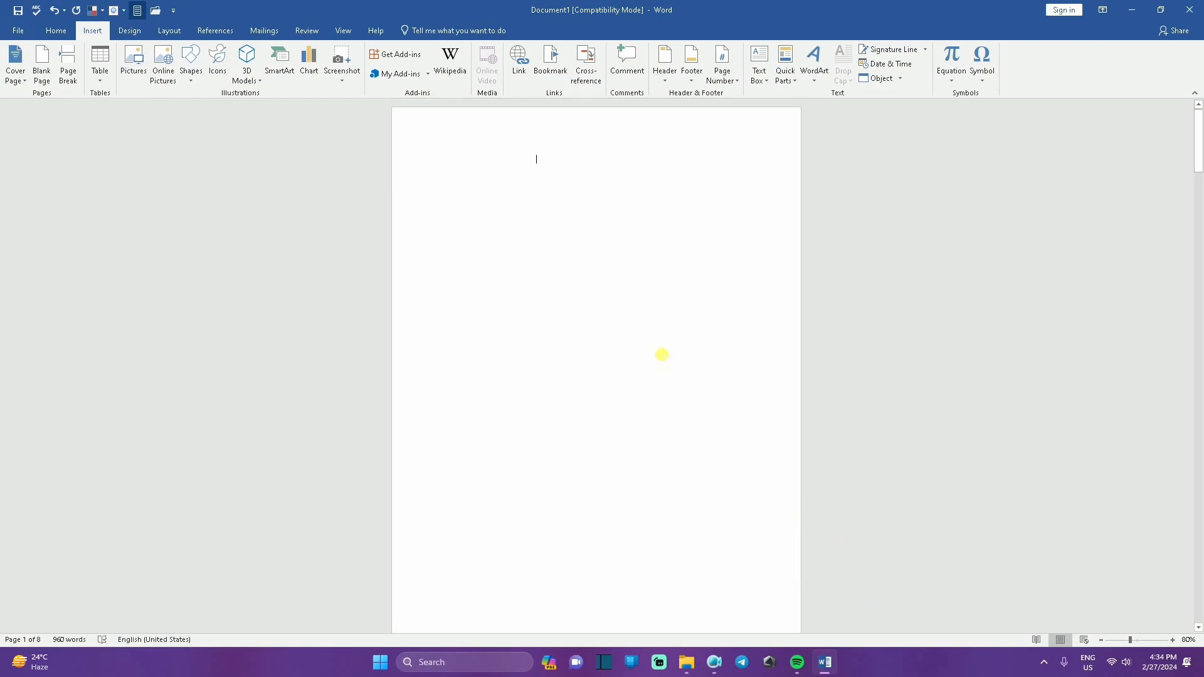
- Enter "1." on the first line of the empty first page to start a manual list
click(42, 63)
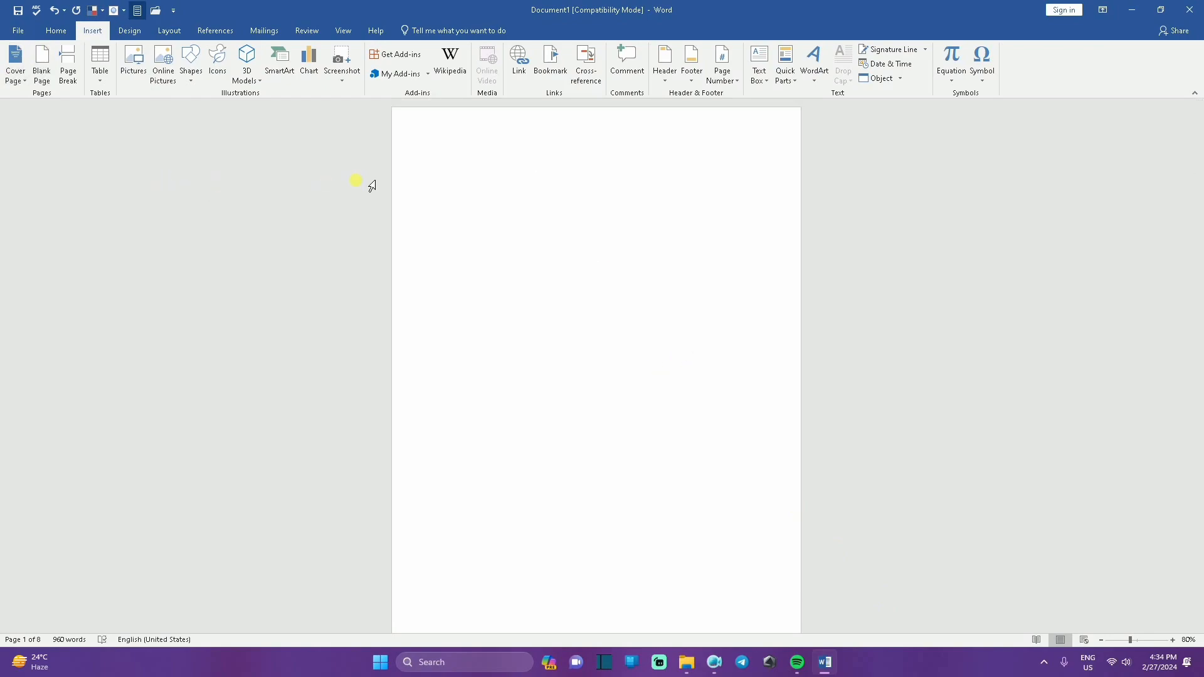
scroll(497, 190, up, 2)
scroll(584, 332, down, 1)
scroll(585, 337, down, 4)
scroll(584, 339, up, 5)
click(438, 184)
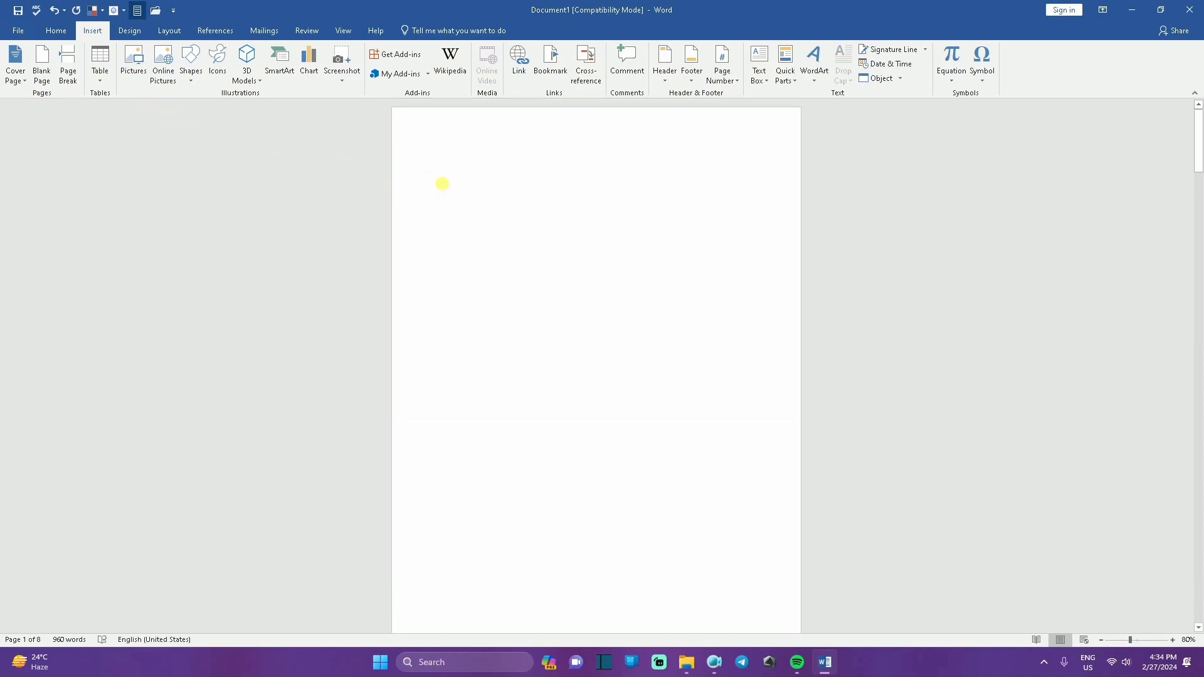
text(*)
scroll(470, 265, down, 7)
scroll(489, 282, up, 4)
scroll(489, 282, up, 1)
click(54, 10)
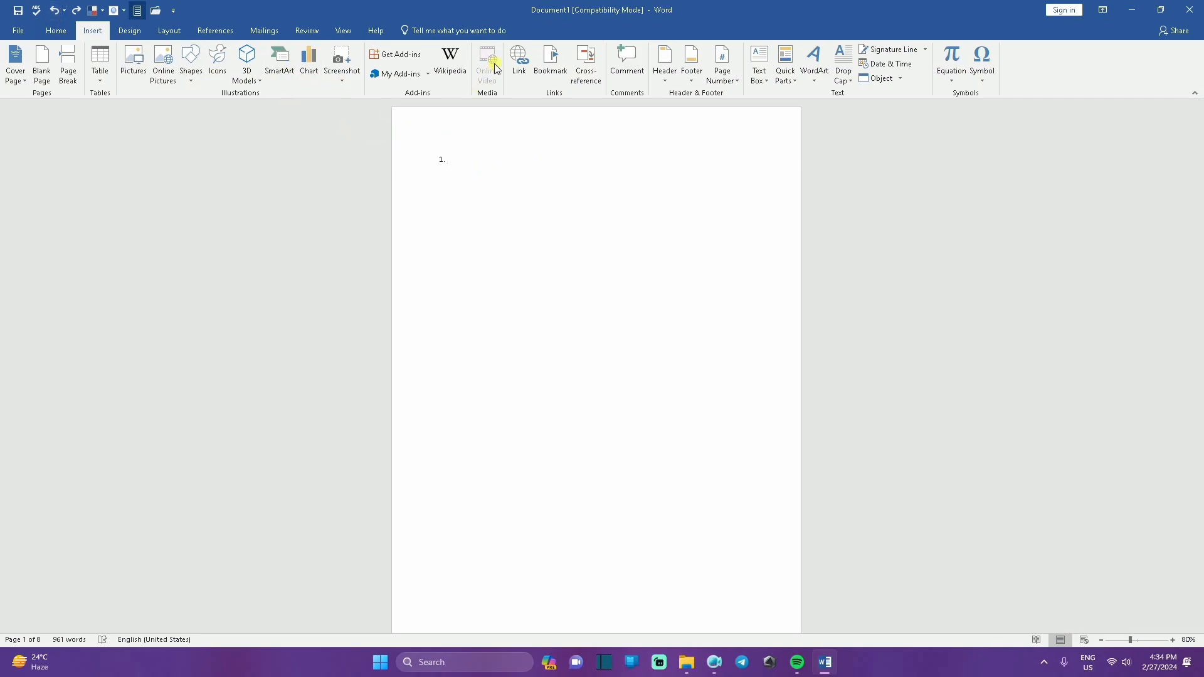
- Insert a hyperlinked cross-reference to the heading text of page 2 after "1." on the first page
click(586, 63)
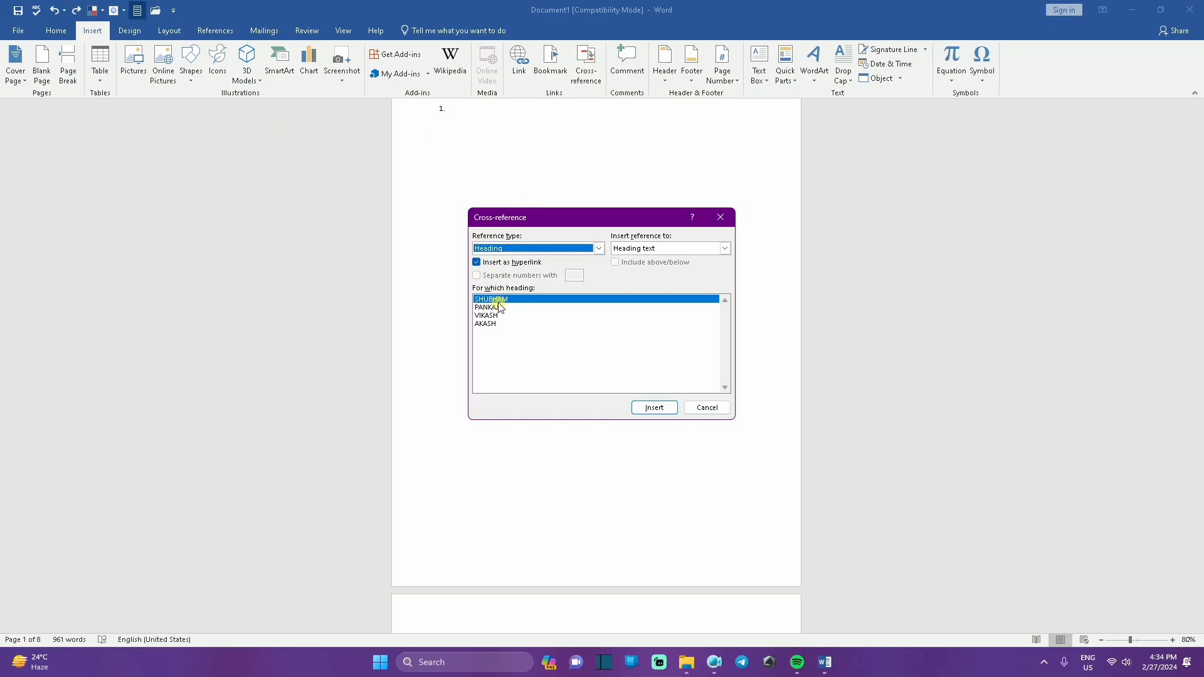
click(652, 408)
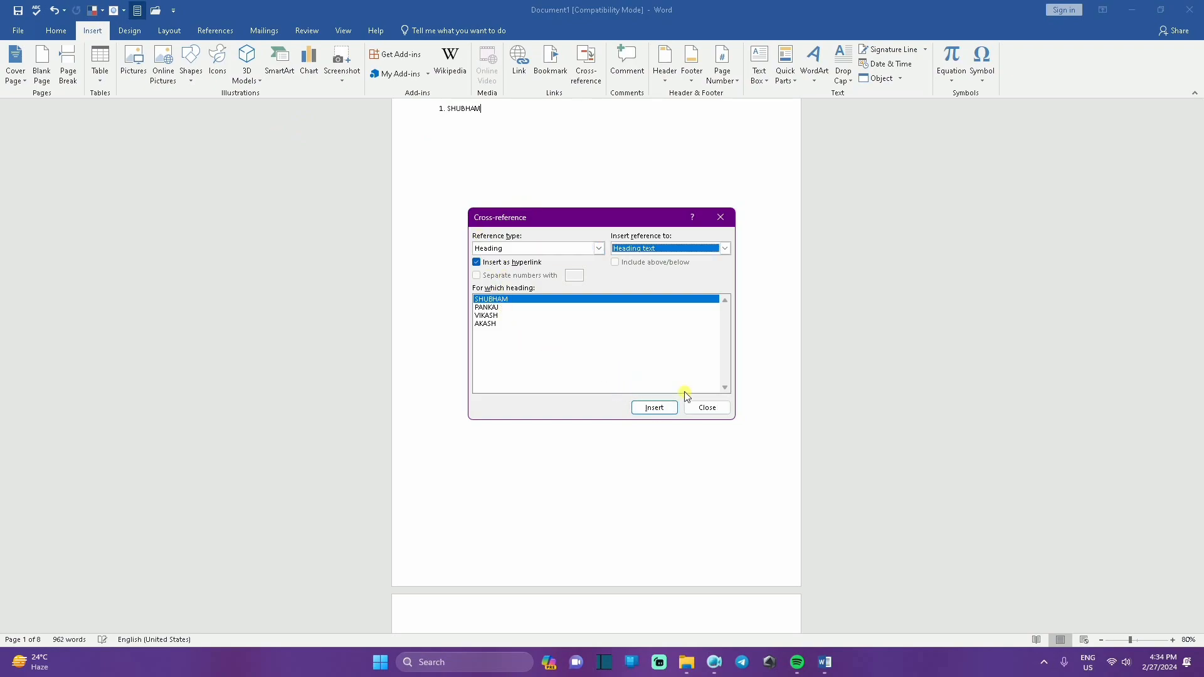
click(704, 407)
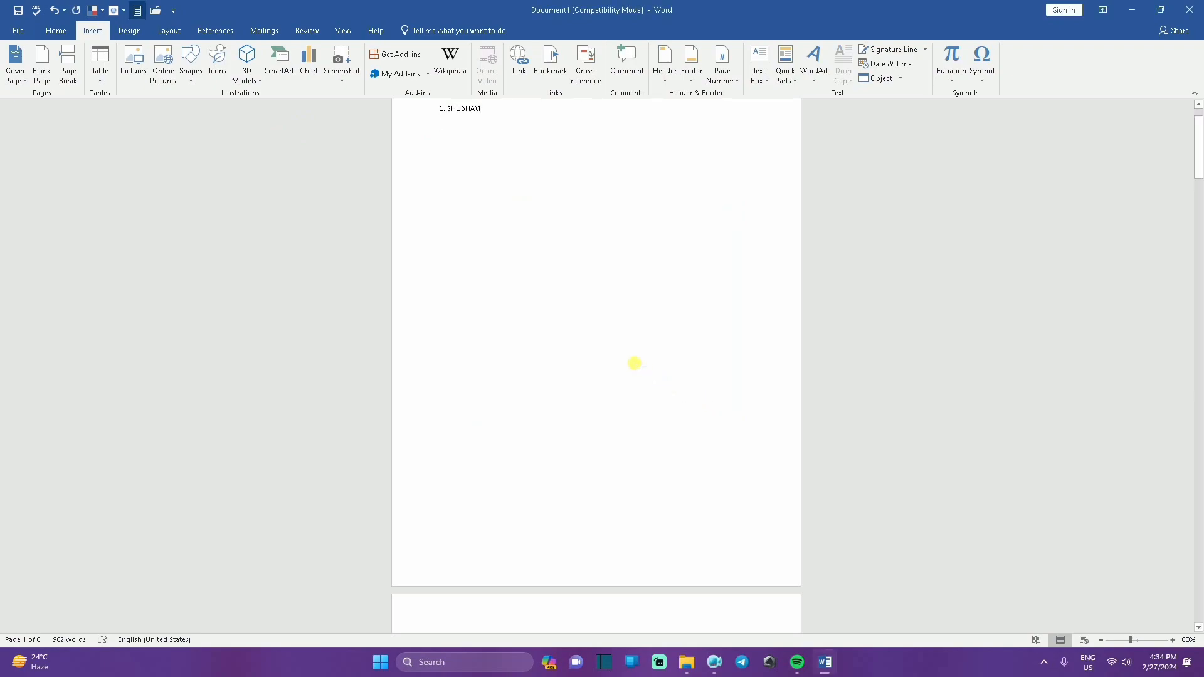
- Add a line "2." on the first page and insert a hyperlinked cross-reference to the heading text of page 3
text(2.)
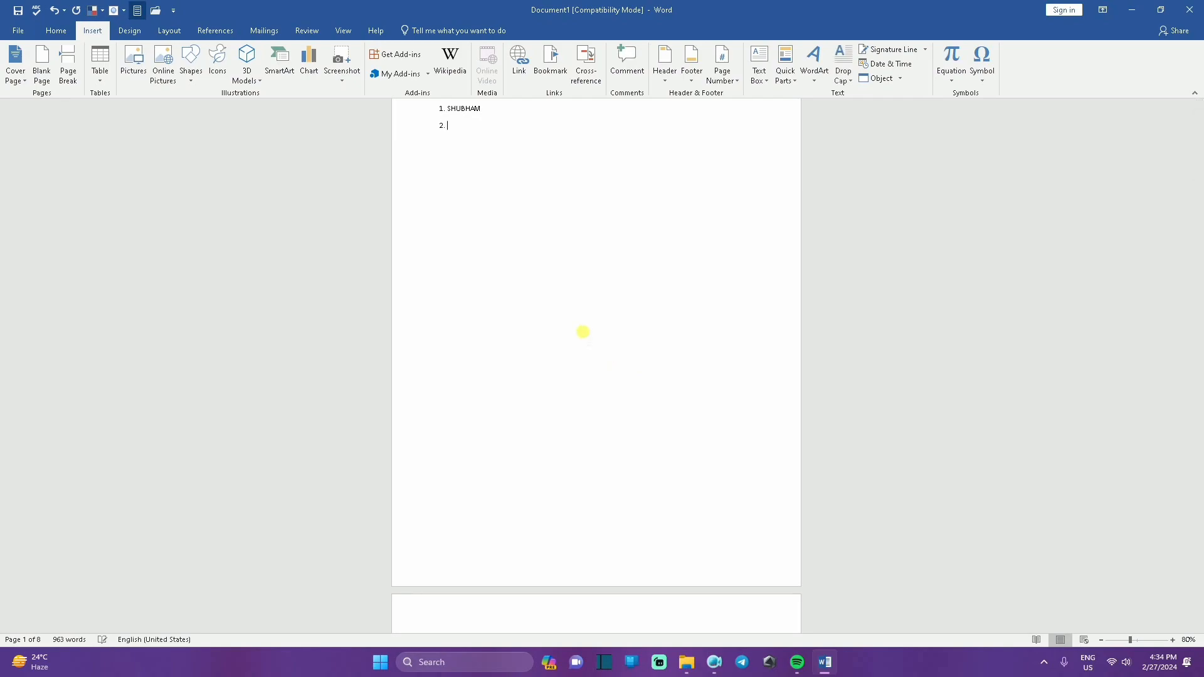
right_click(455, 126)
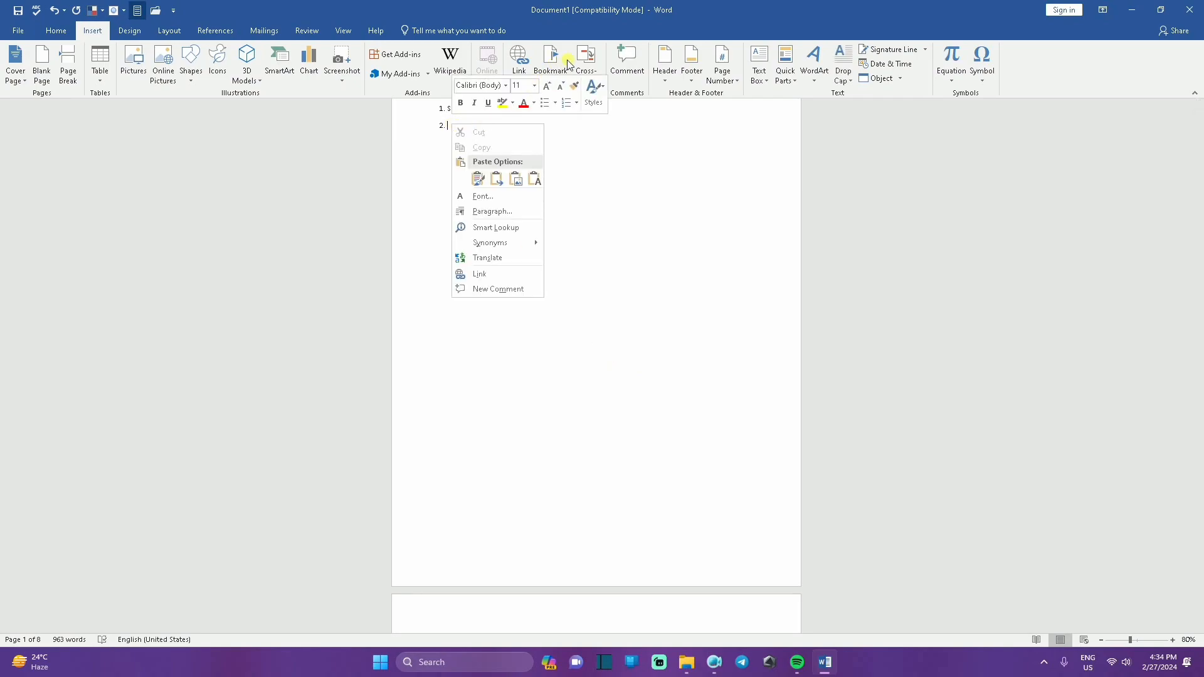
click(568, 63)
click(567, 62)
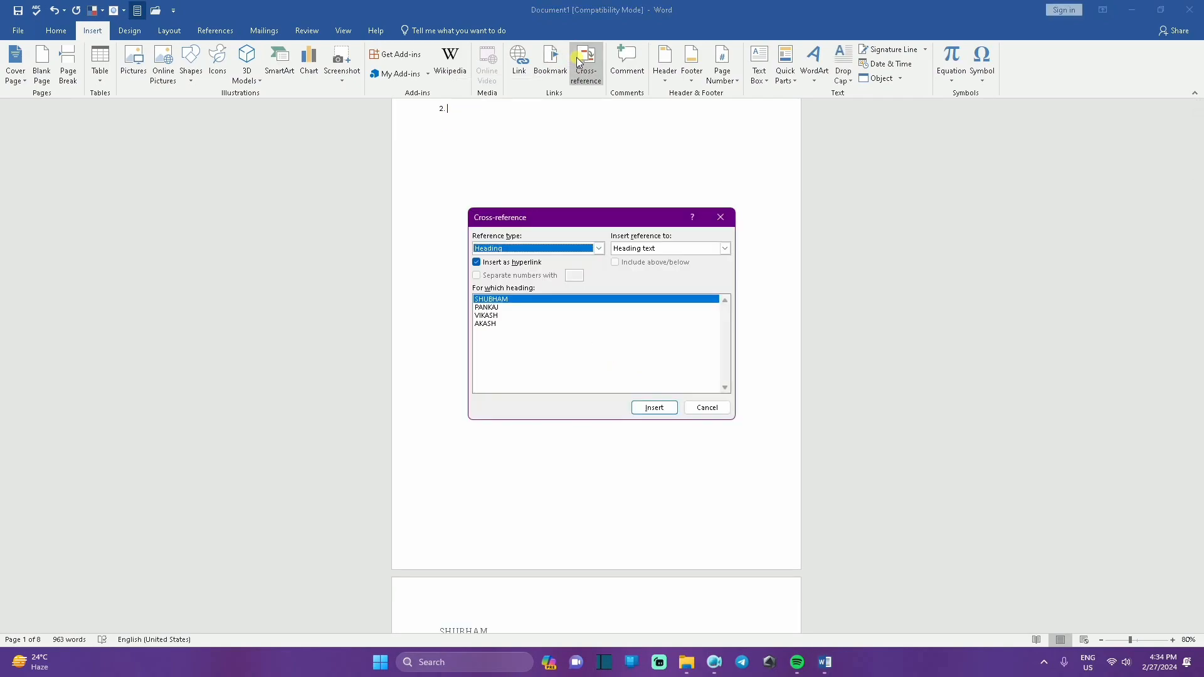
click(495, 307)
click(654, 408)
click(706, 408)
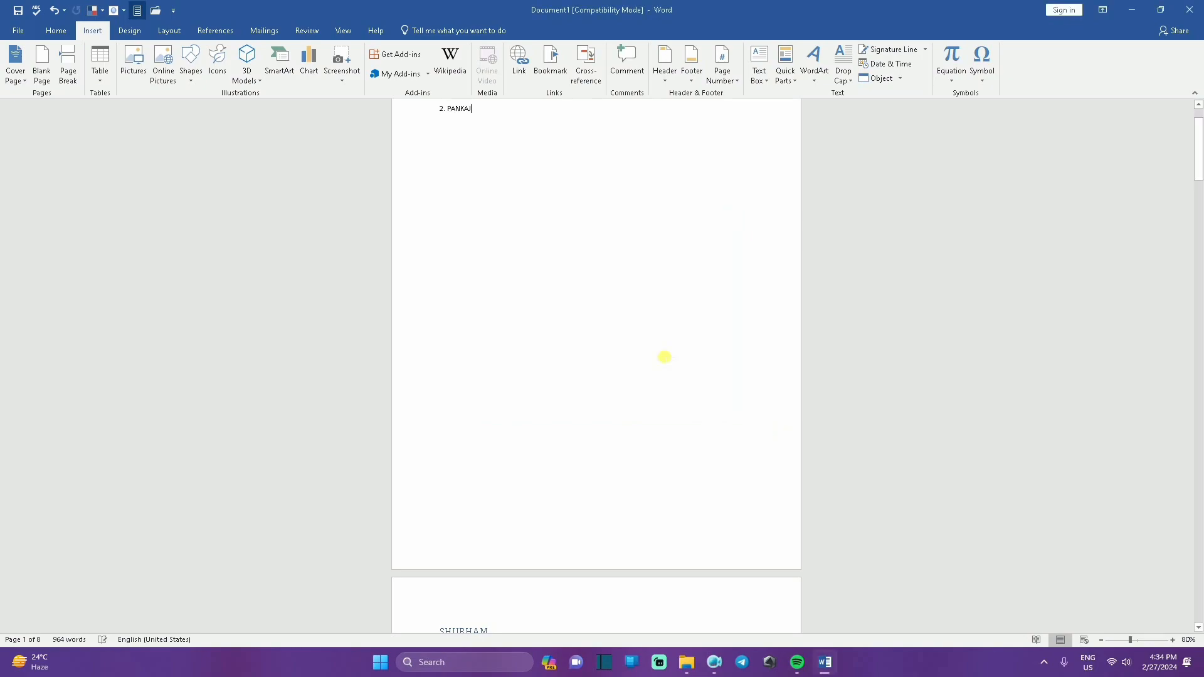
- Add a line "3." on the first page and insert a hyperlinked cross-reference to the heading text of page 4
scroll(605, 247, up, 2)
key(Return)
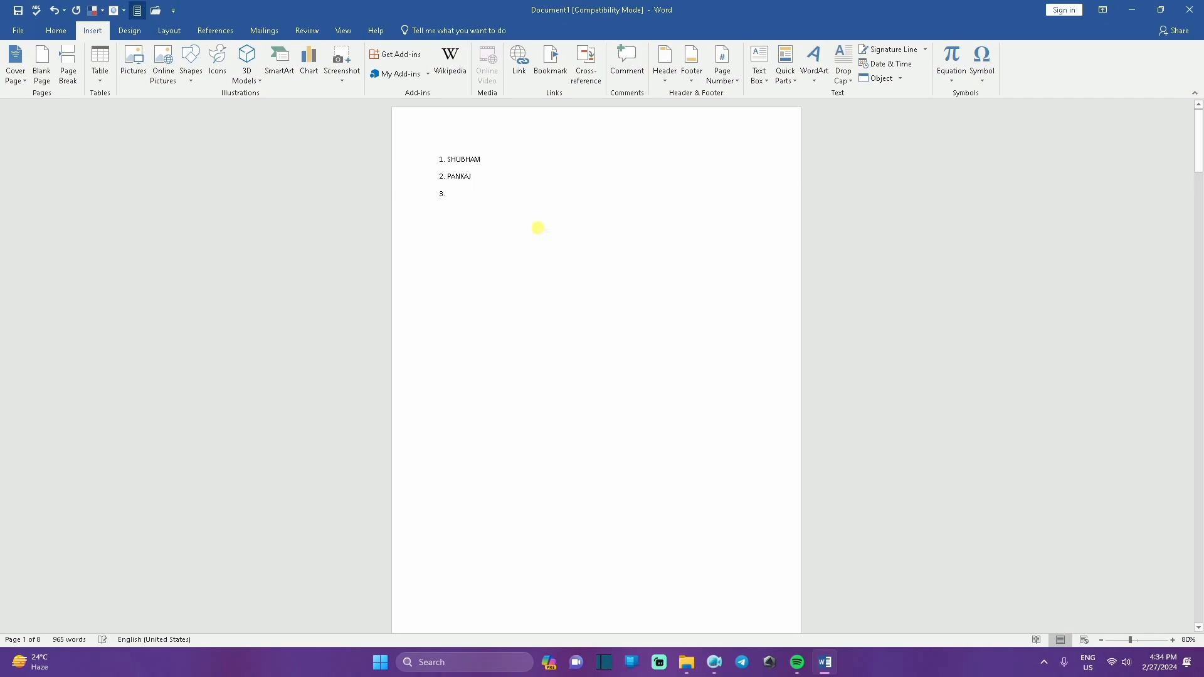
click(584, 70)
click(533, 316)
click(644, 408)
click(706, 407)
scroll(510, 185, up, 3)
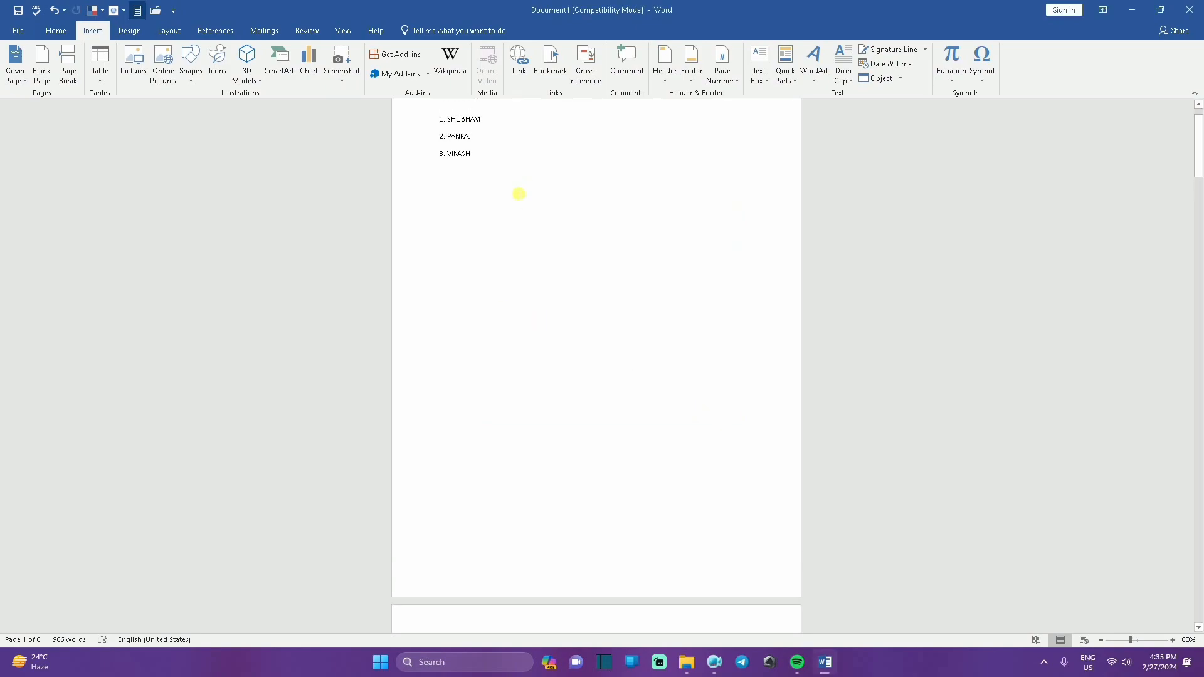
- Add a line "4." on the first page and insert a hyperlinked cross-reference to the fourth heading's text
key(Return)
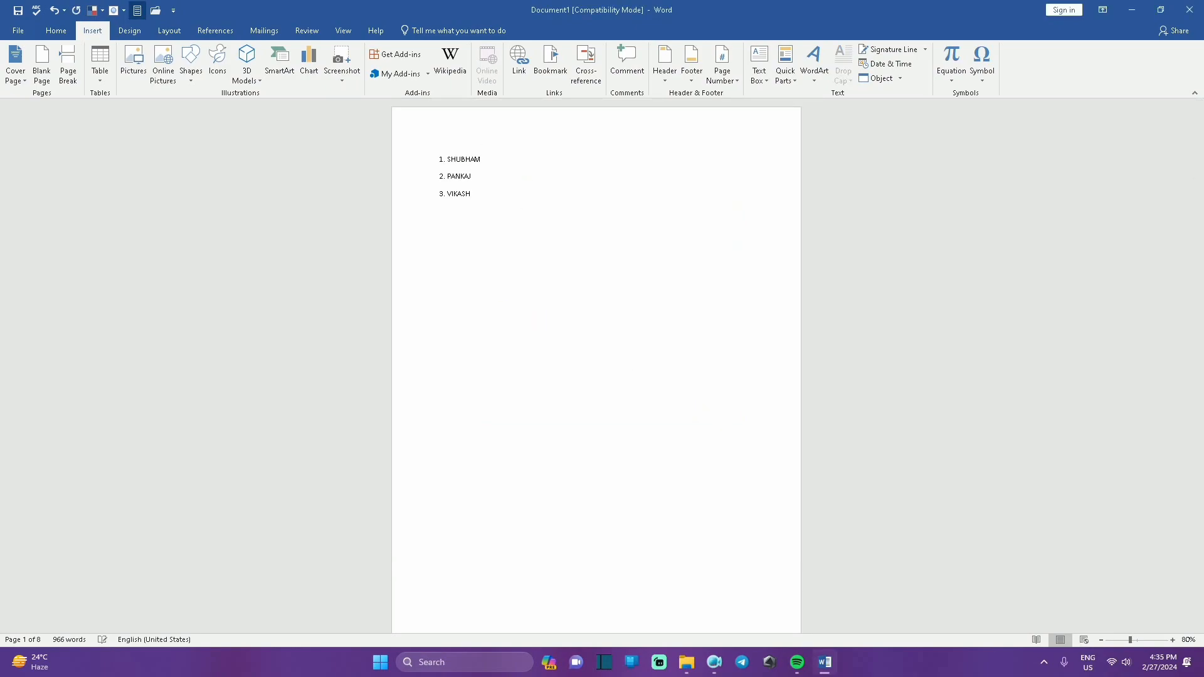
text(4.)
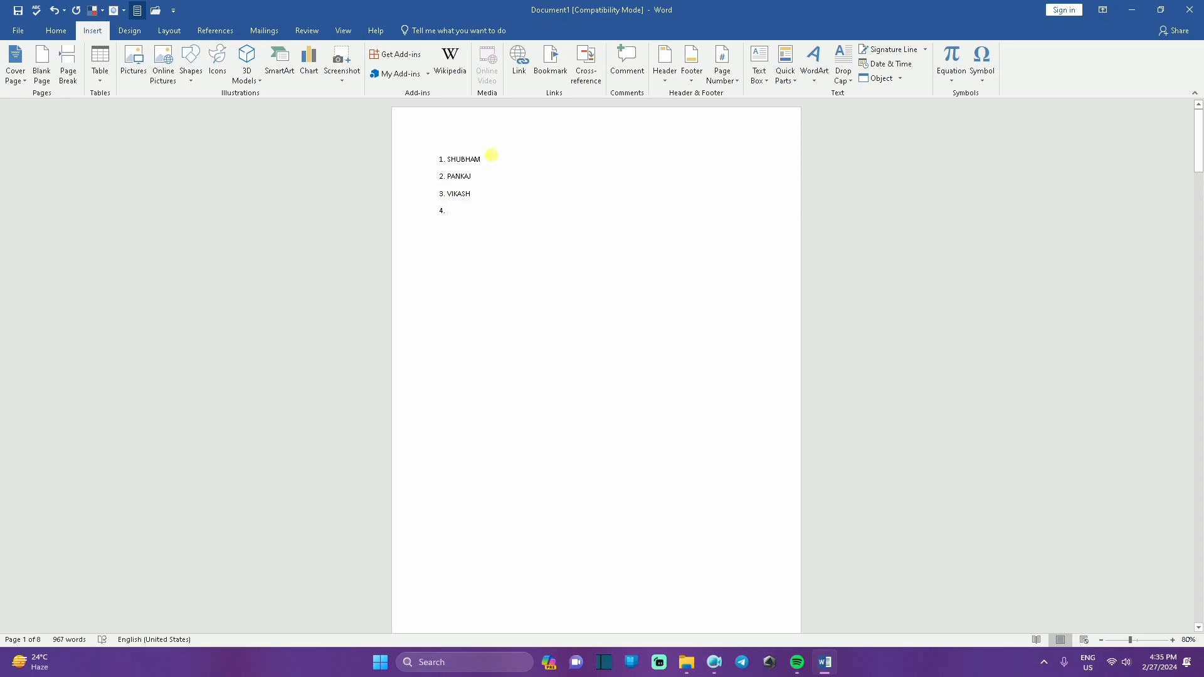
click(585, 61)
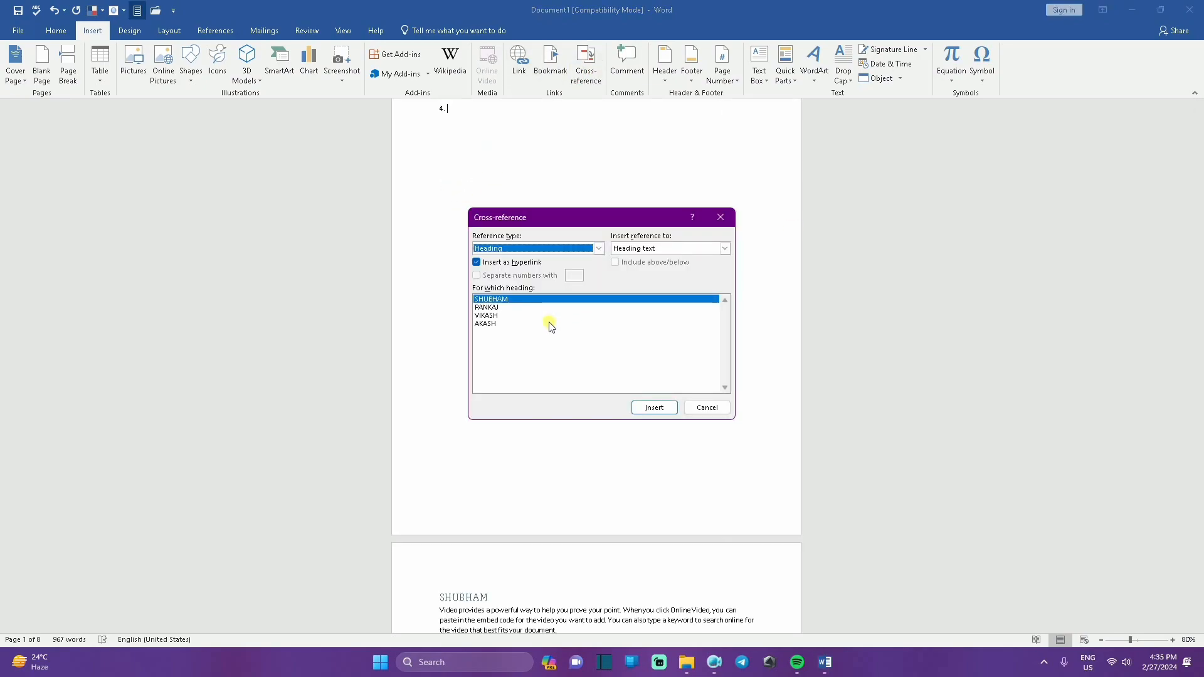
click(549, 324)
click(653, 408)
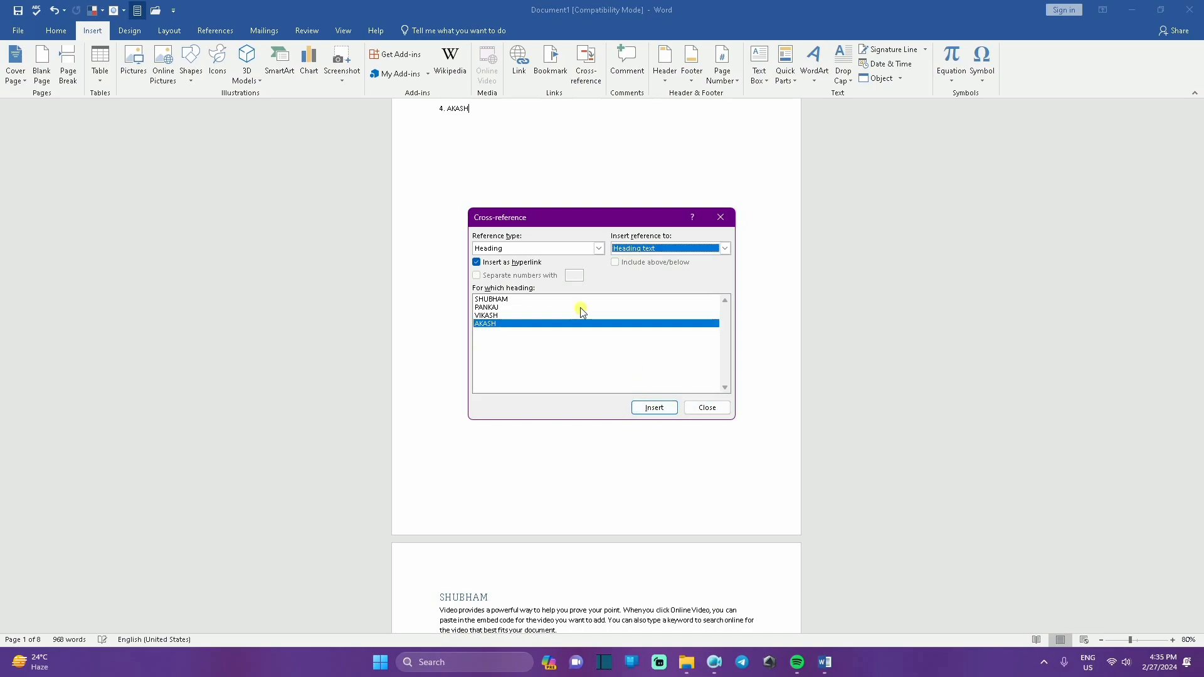
click(707, 408)
scroll(492, 249, up, 3)
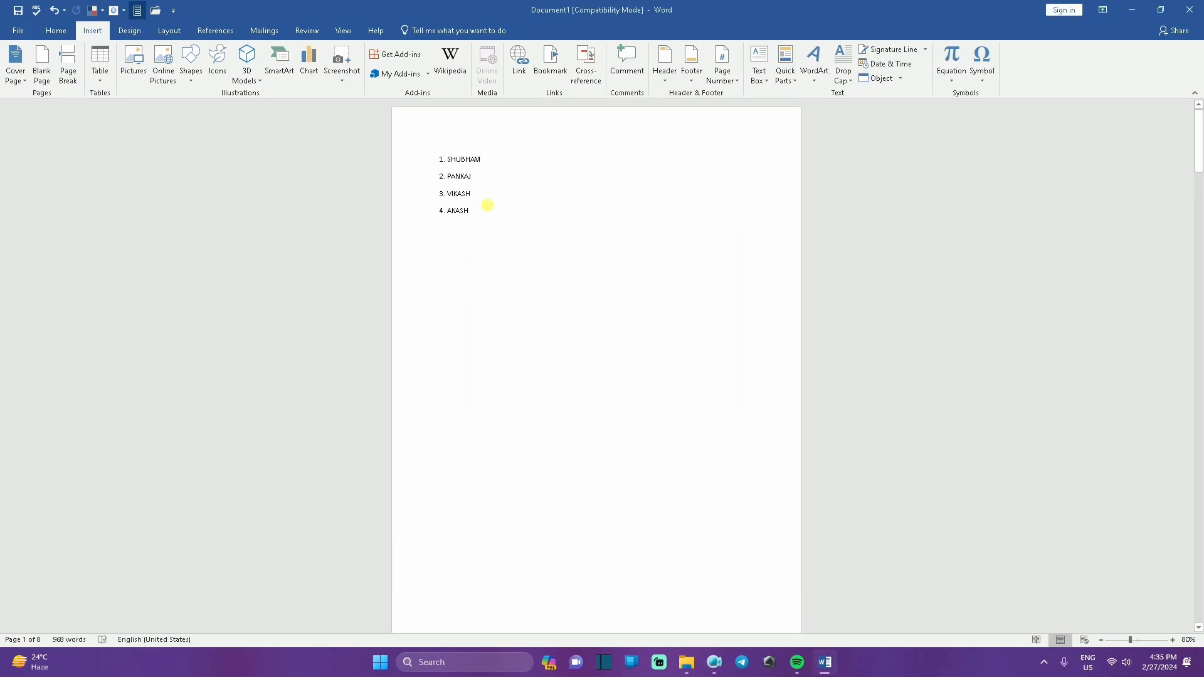
- Test the third list entry's hyperlink by following it to its heading and return to the list on the first page
drag(488, 163, 495, 223)
click(555, 286)
scroll(552, 401, down, 6)
scroll(533, 444, up, 5)
ctrl+click(461, 198)
scroll(477, 238, down, 5)
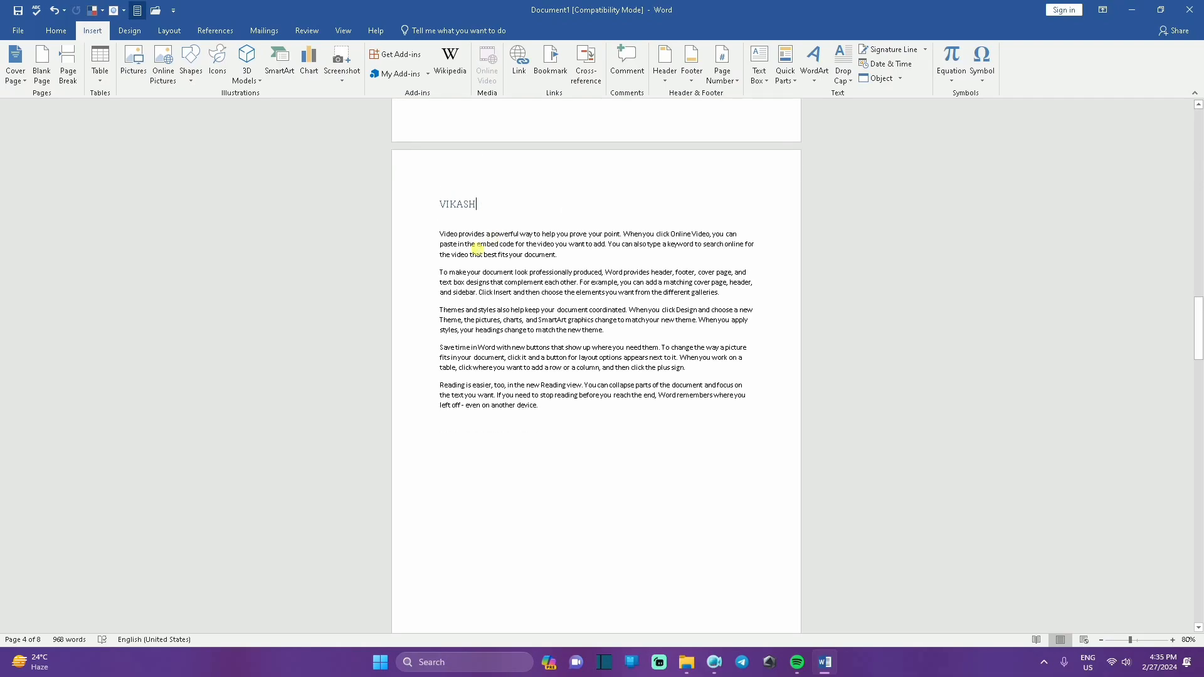
scroll(477, 248, down, 15)
scroll(468, 233, down, 5)
scroll(469, 233, up, 20)
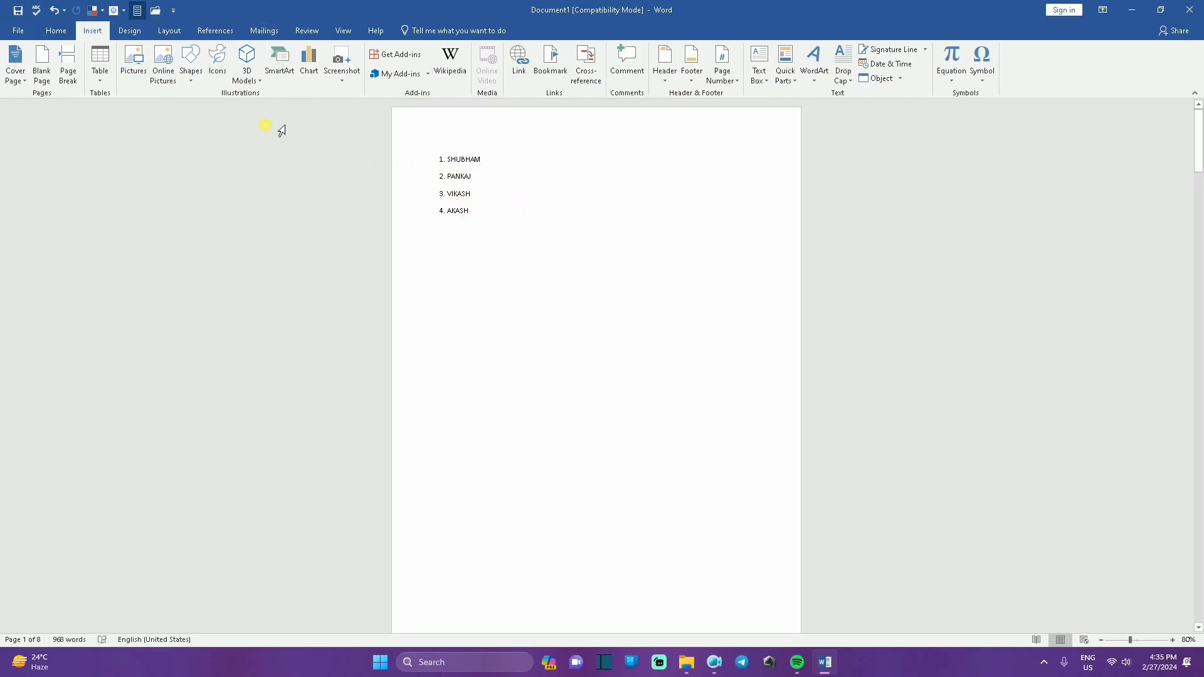
- Test the hyperlinks of the second and first list entries by following each one to its heading
ctrl+click(466, 180)
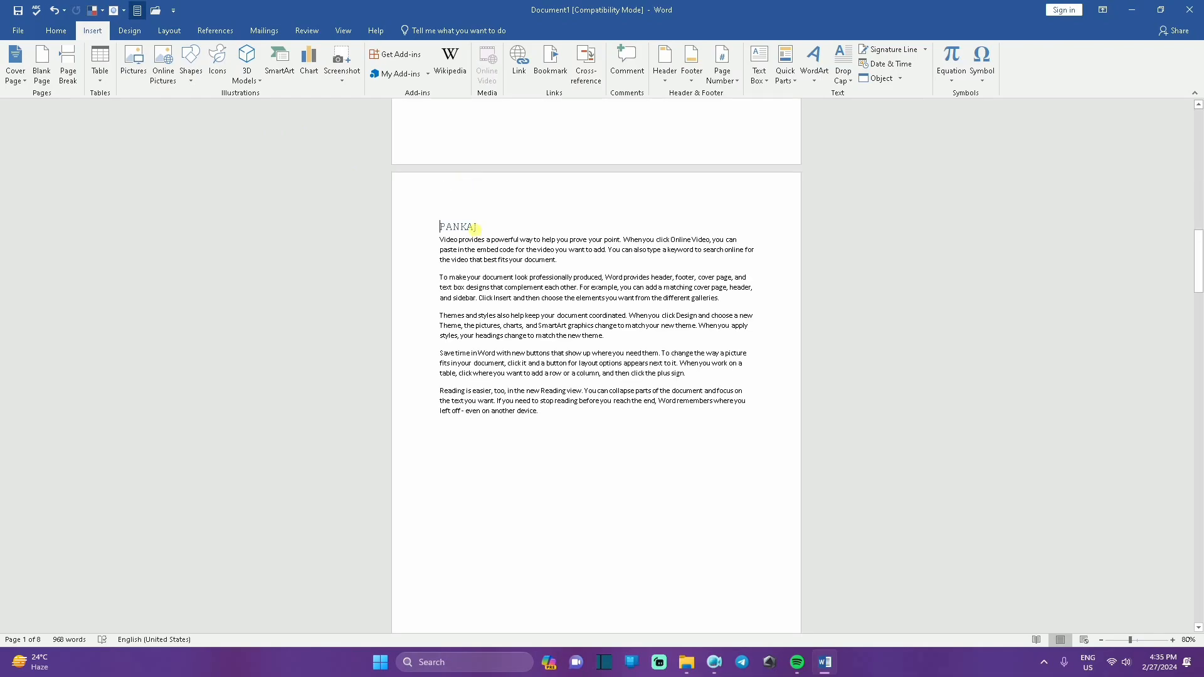
scroll(606, 342, up, 12)
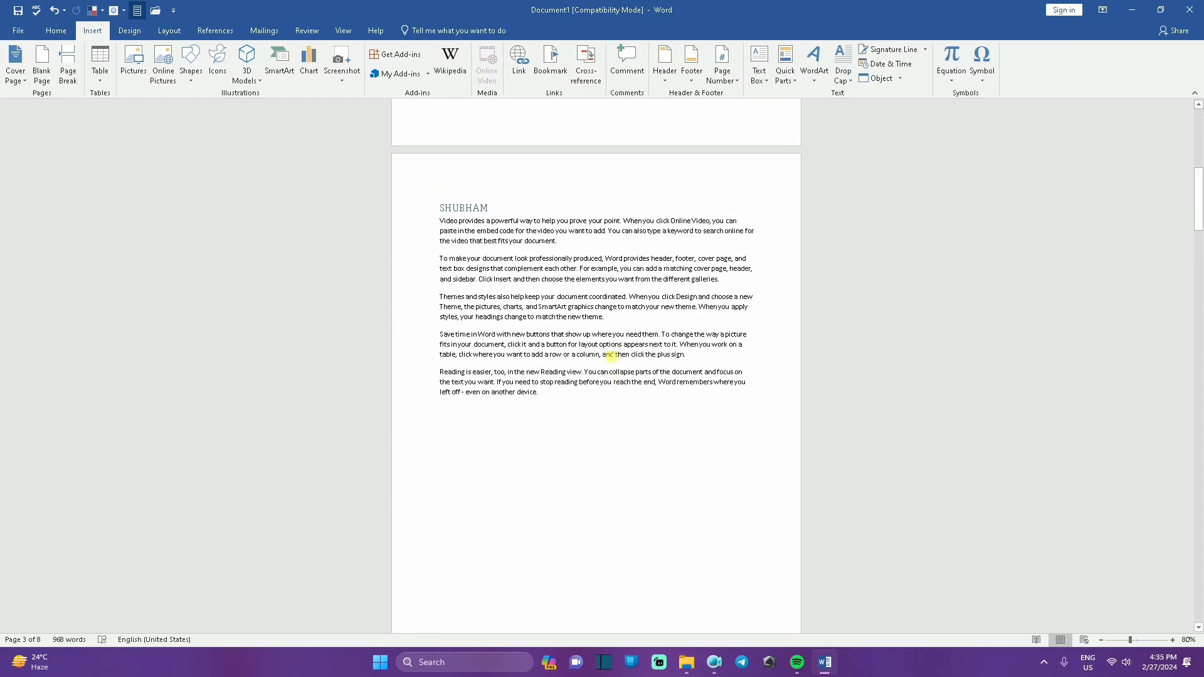
scroll(590, 323, up, 6)
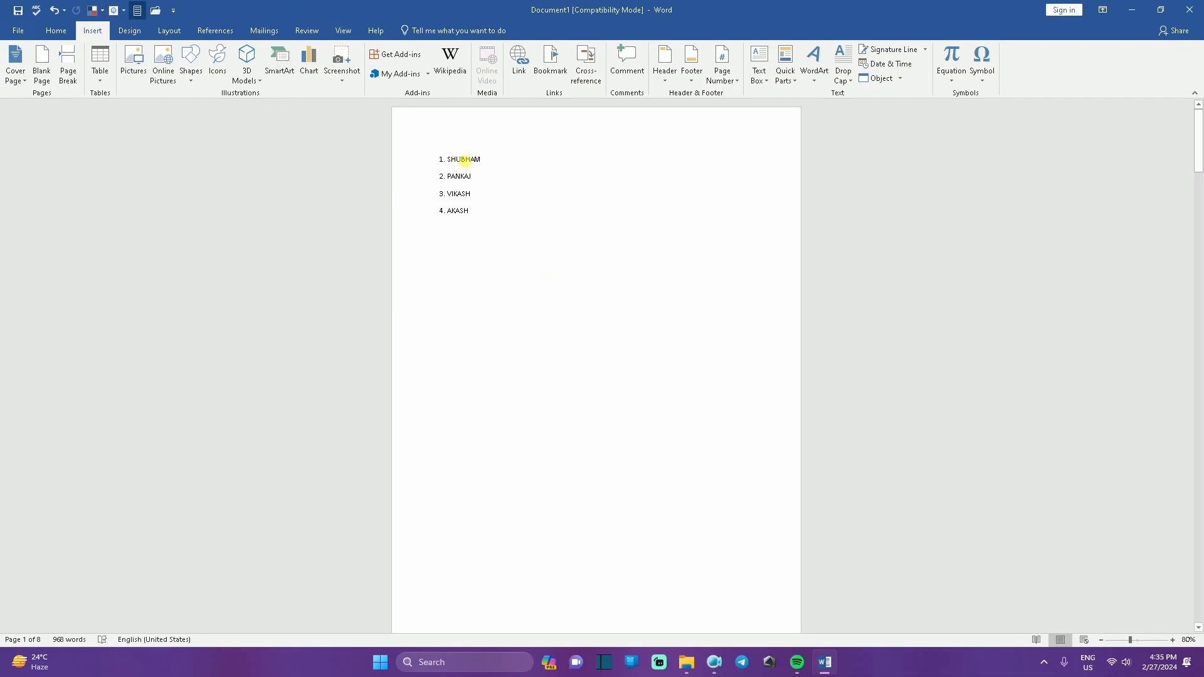
ctrl+click(465, 160)
scroll(496, 213, up, 5)
scroll(493, 210, up, 5)
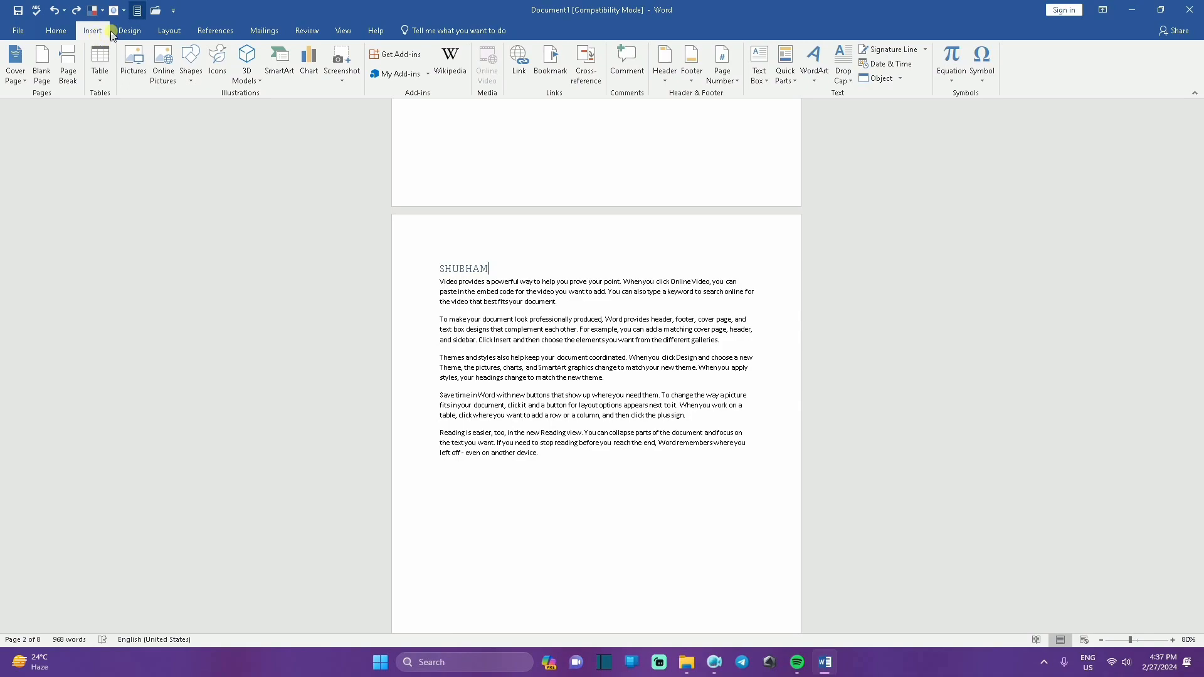
- Examine the available cross-reference types, including Footnote, without inserting a reference
click(586, 64)
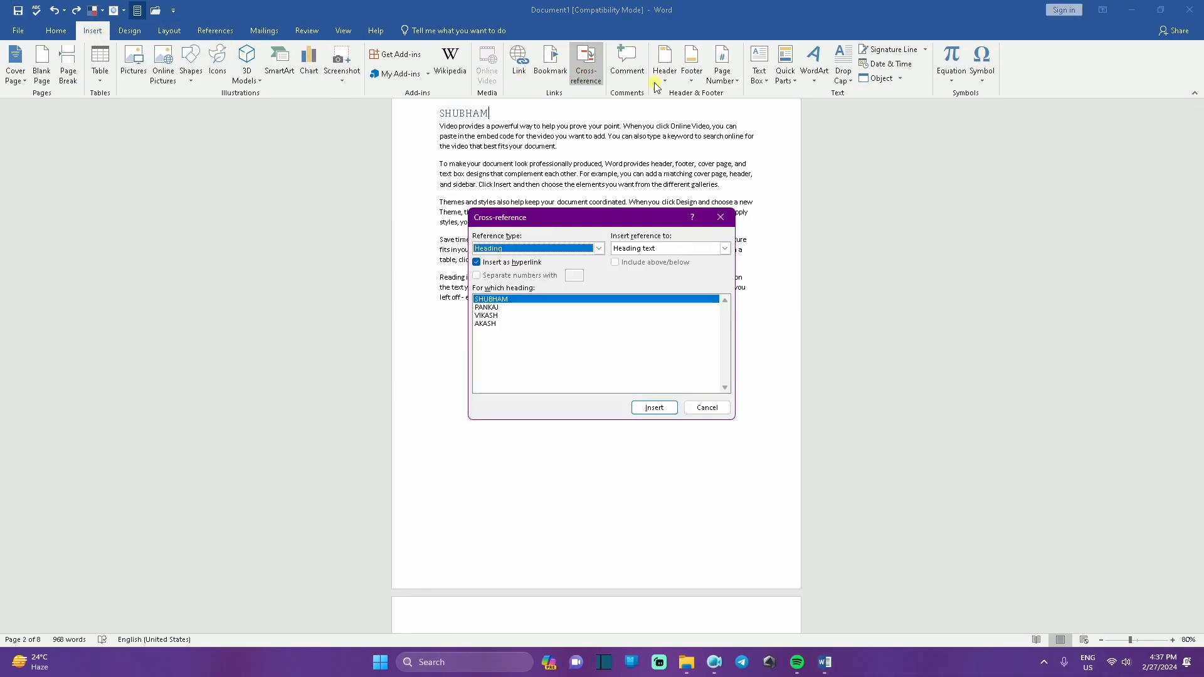
click(599, 251)
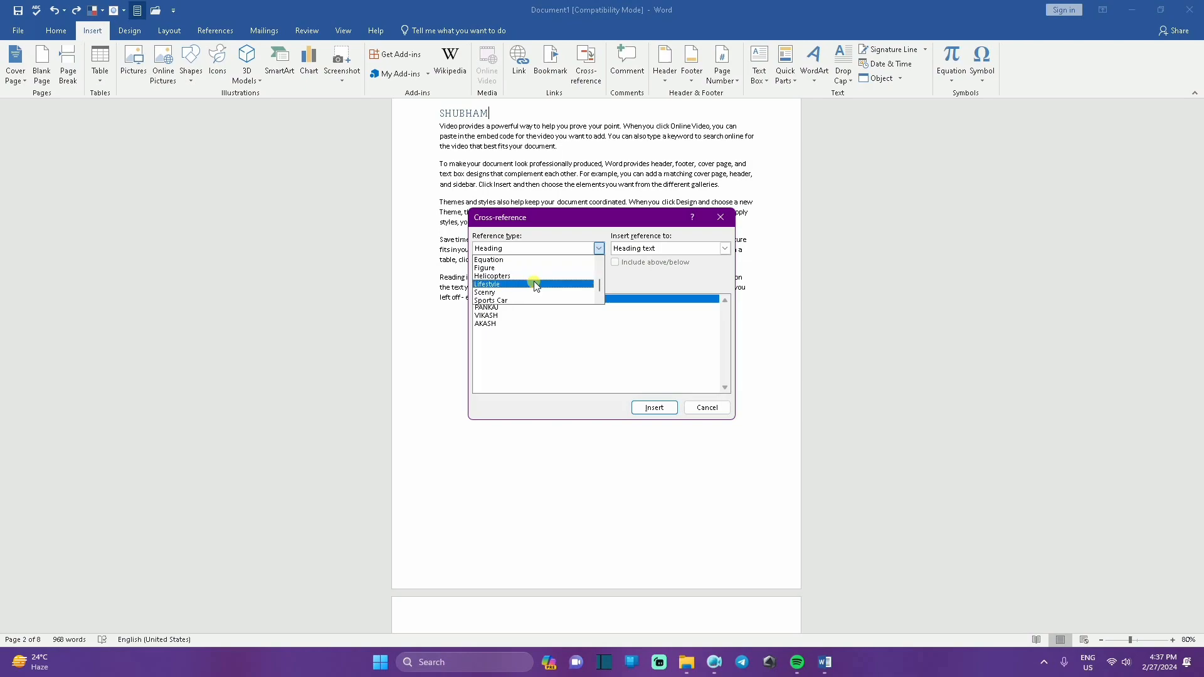
scroll(536, 285, up, 1)
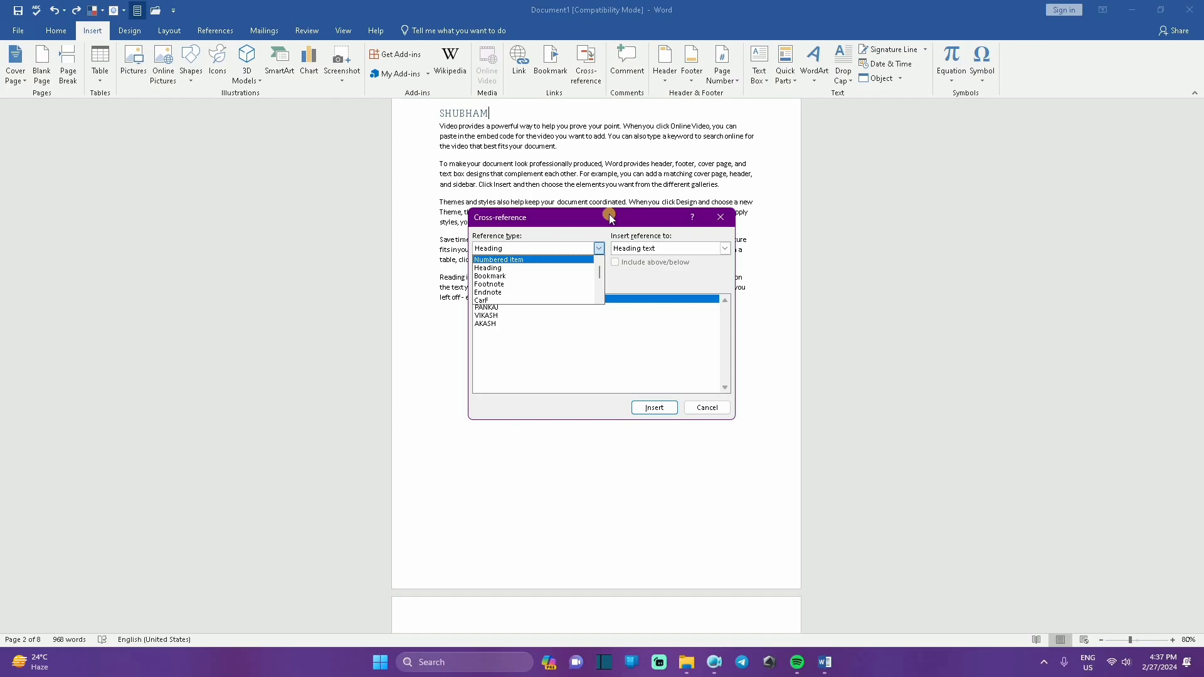
click(528, 283)
click(705, 407)
scroll(599, 366, up, 6)
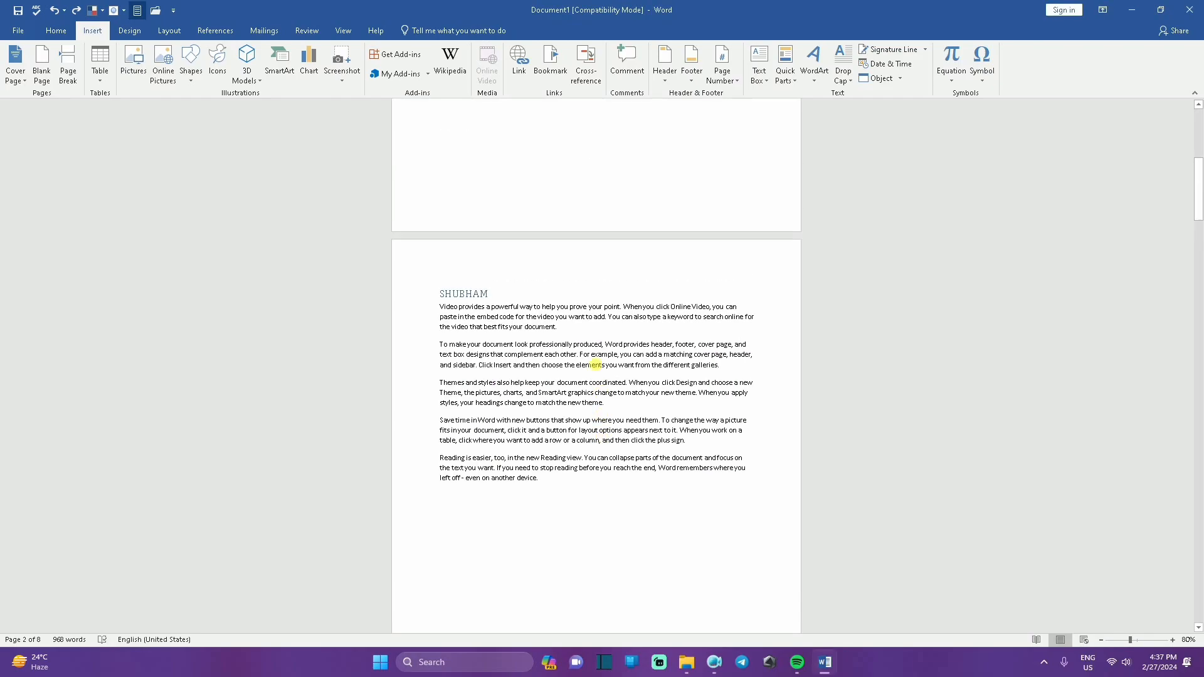
scroll(595, 364, up, 6)
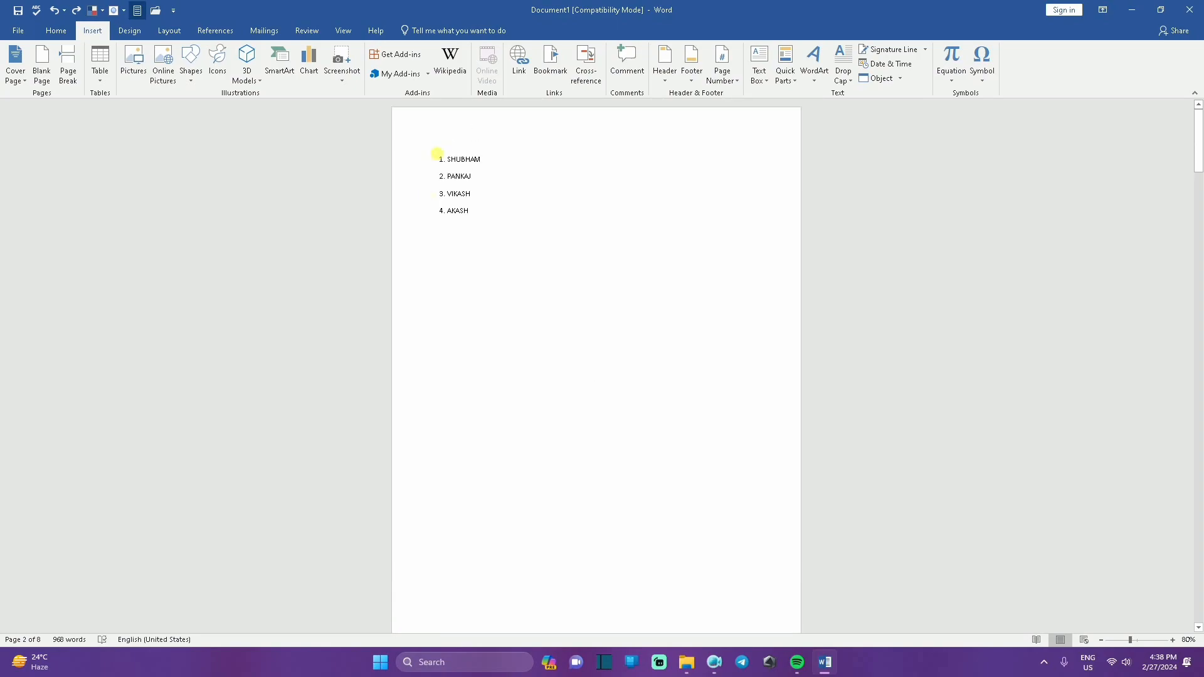
scroll(570, 188, down, 3)
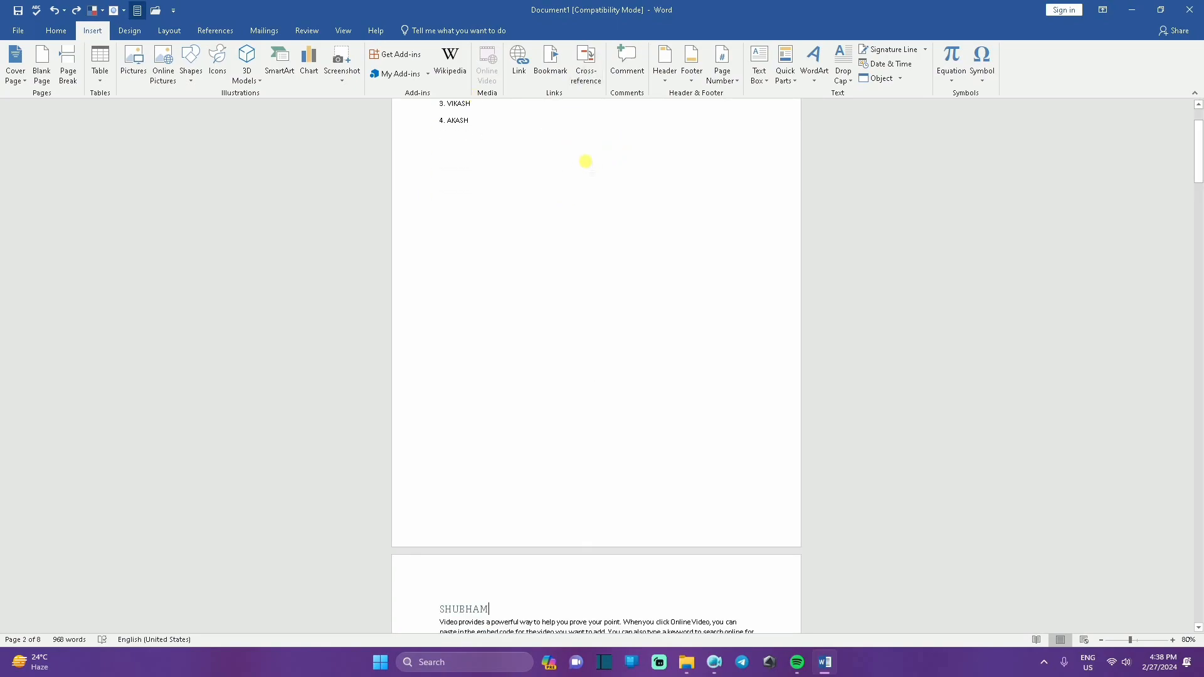
scroll(541, 289, up, 3)
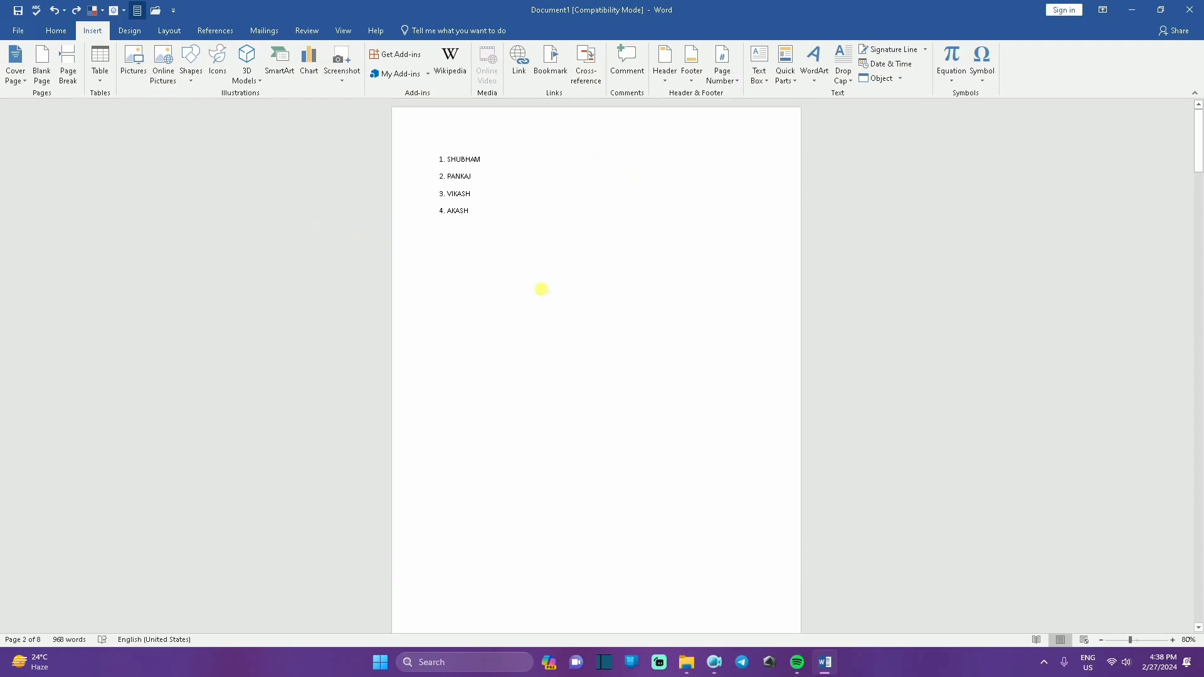
scroll(542, 289, down, 5)
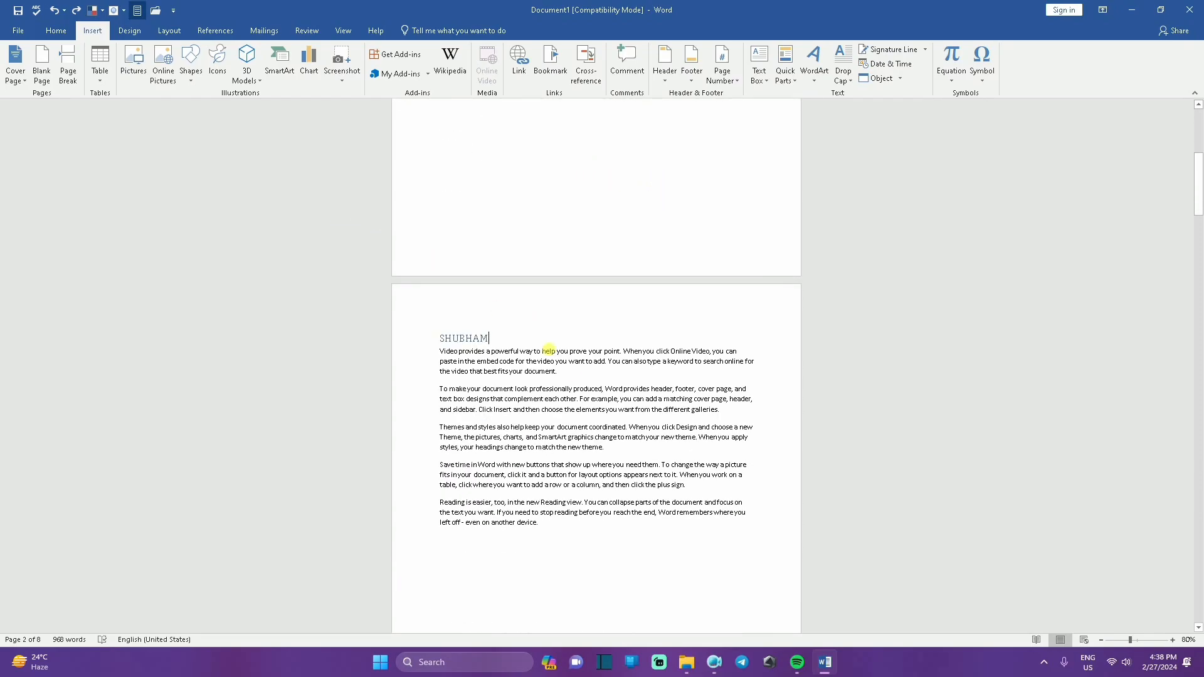
scroll(549, 351, down, 1)
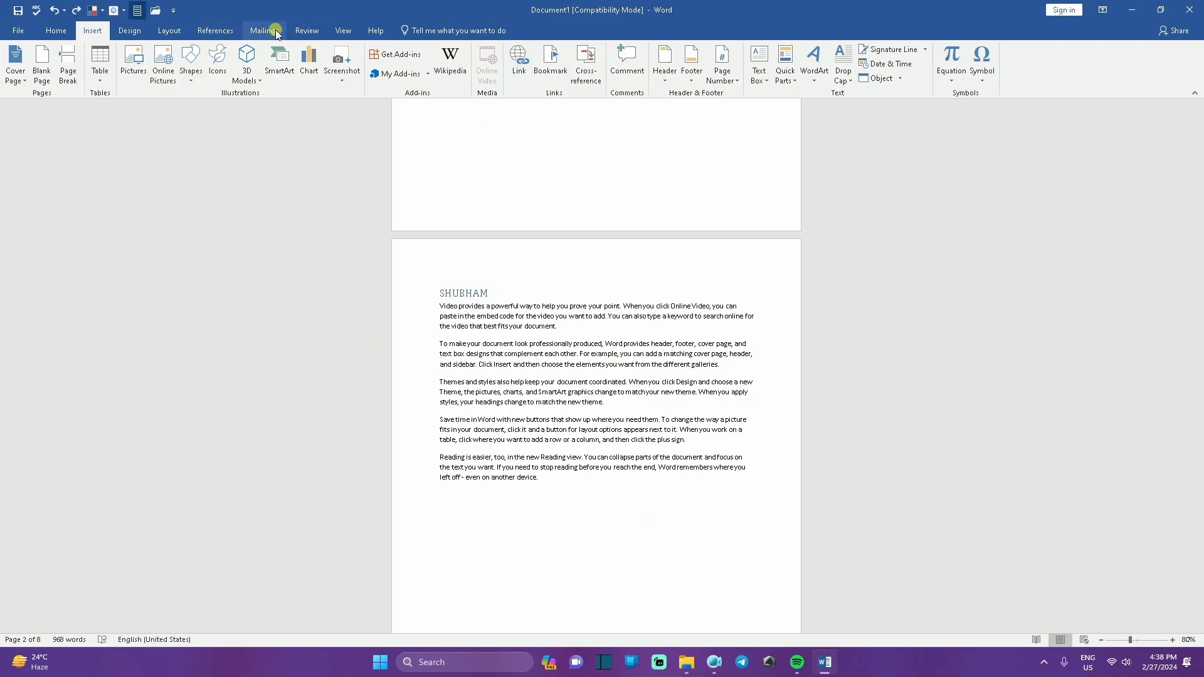
- Try to insert a footnote after the heading text on page 2 and undo the insertion
click(216, 30)
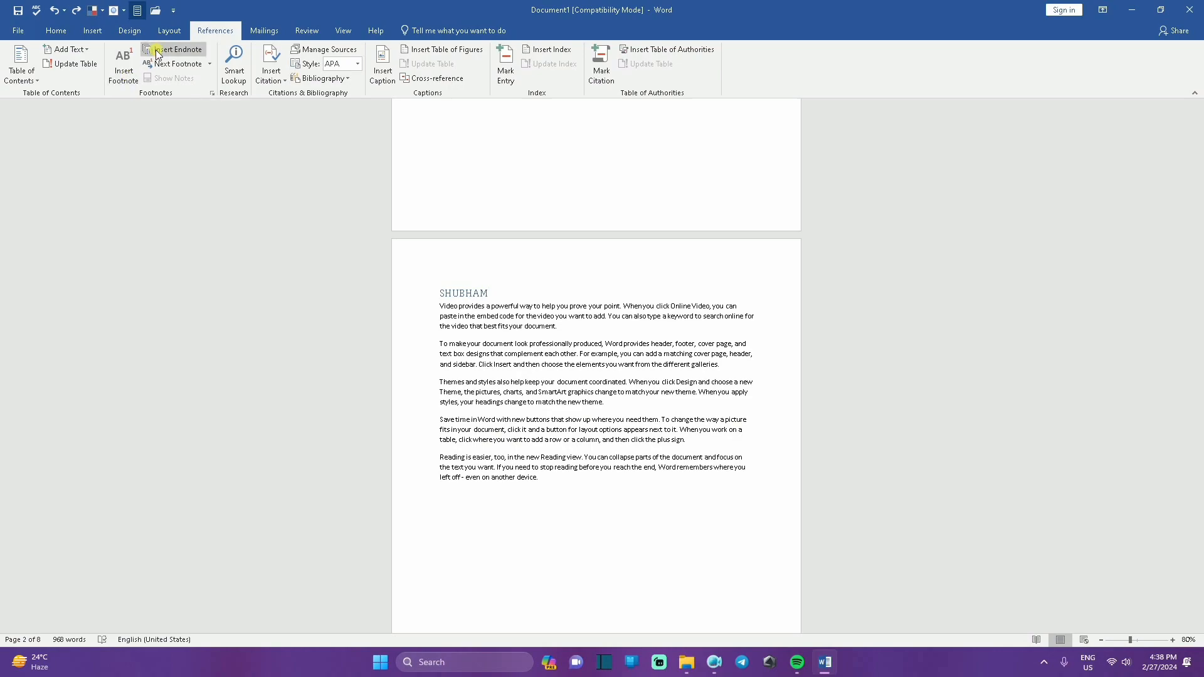
scroll(444, 425, down, 3)
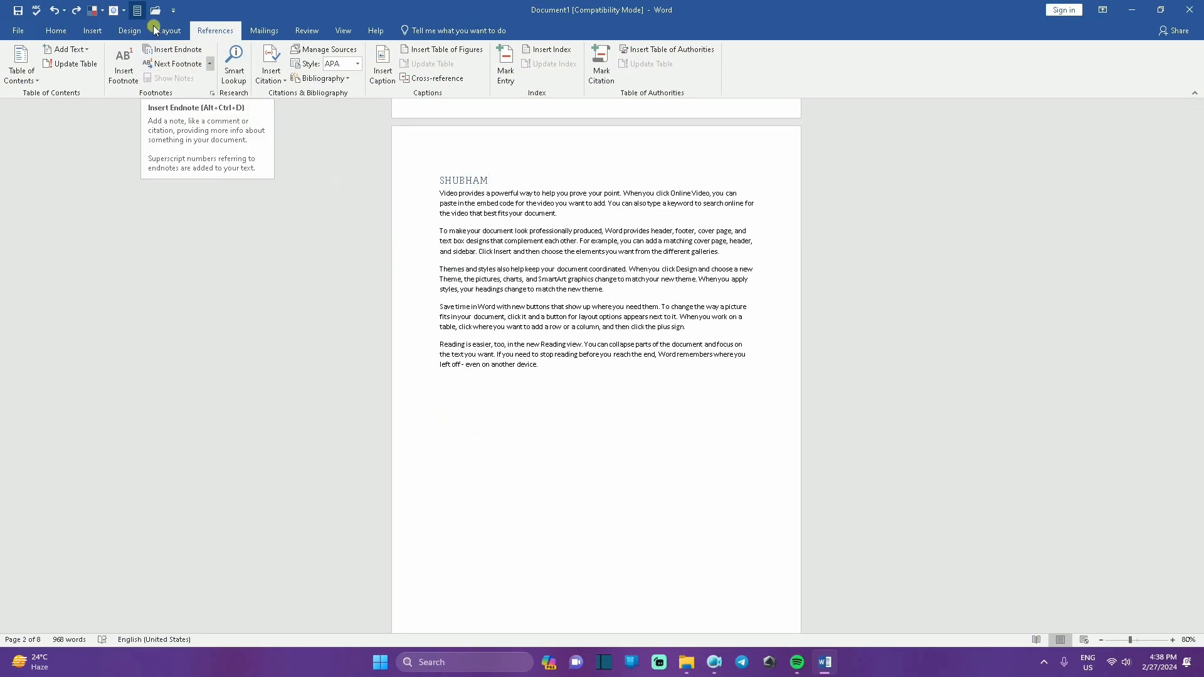
click(128, 75)
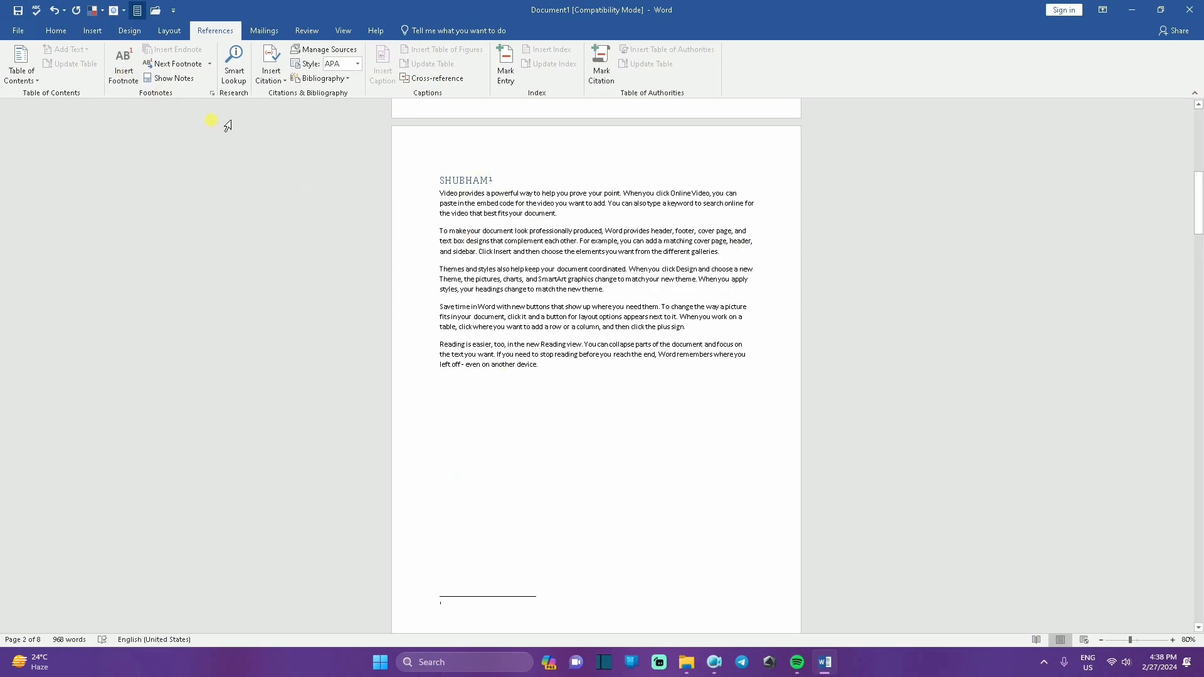
click(52, 13)
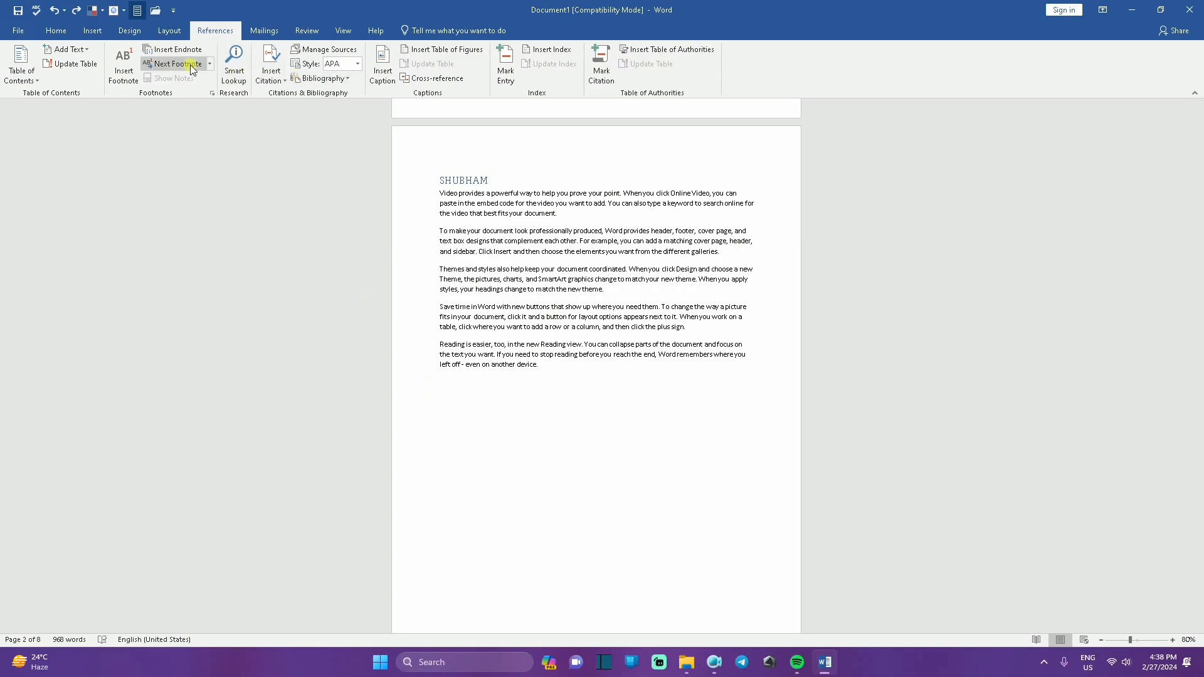
- Insert a footnote after "Themes" in the third paragraph of page 2 with the note text "I LOVE THEME"
click(125, 69)
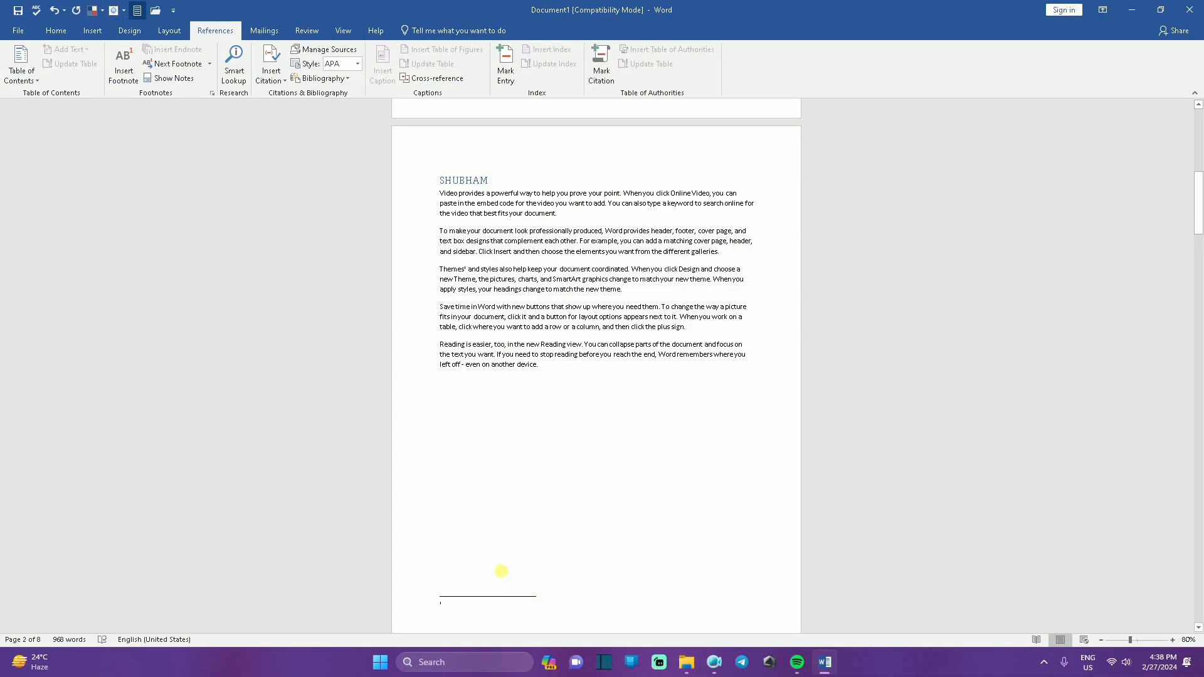
text(I L)
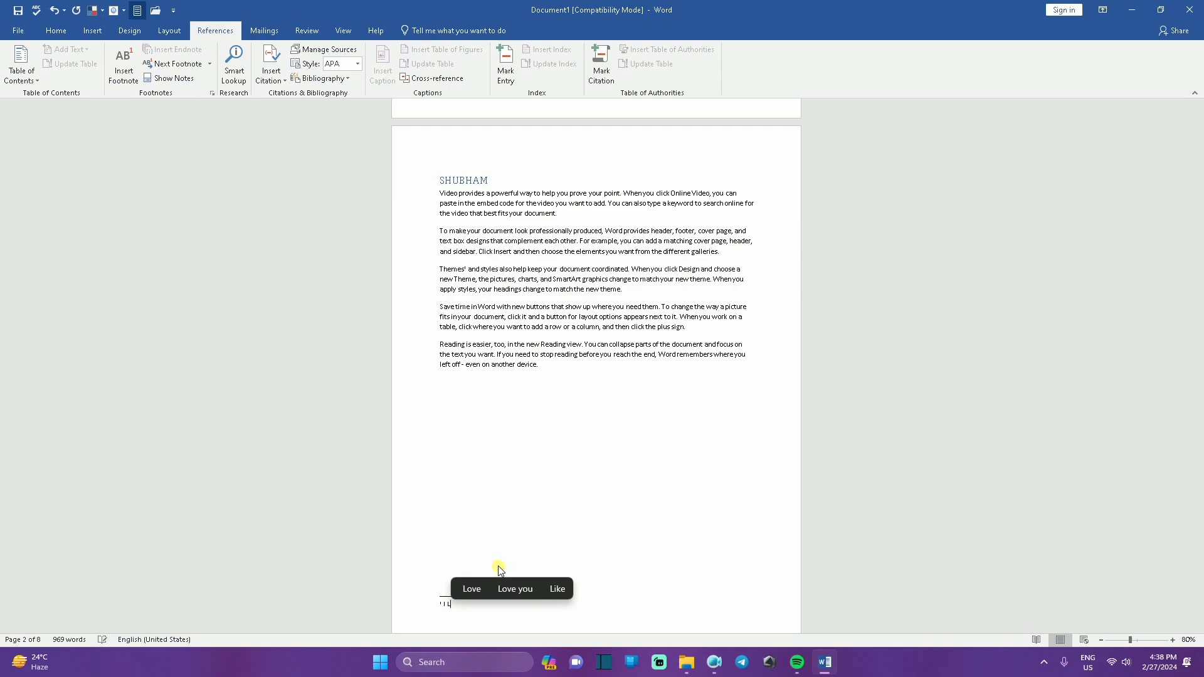
text(OVE TH)
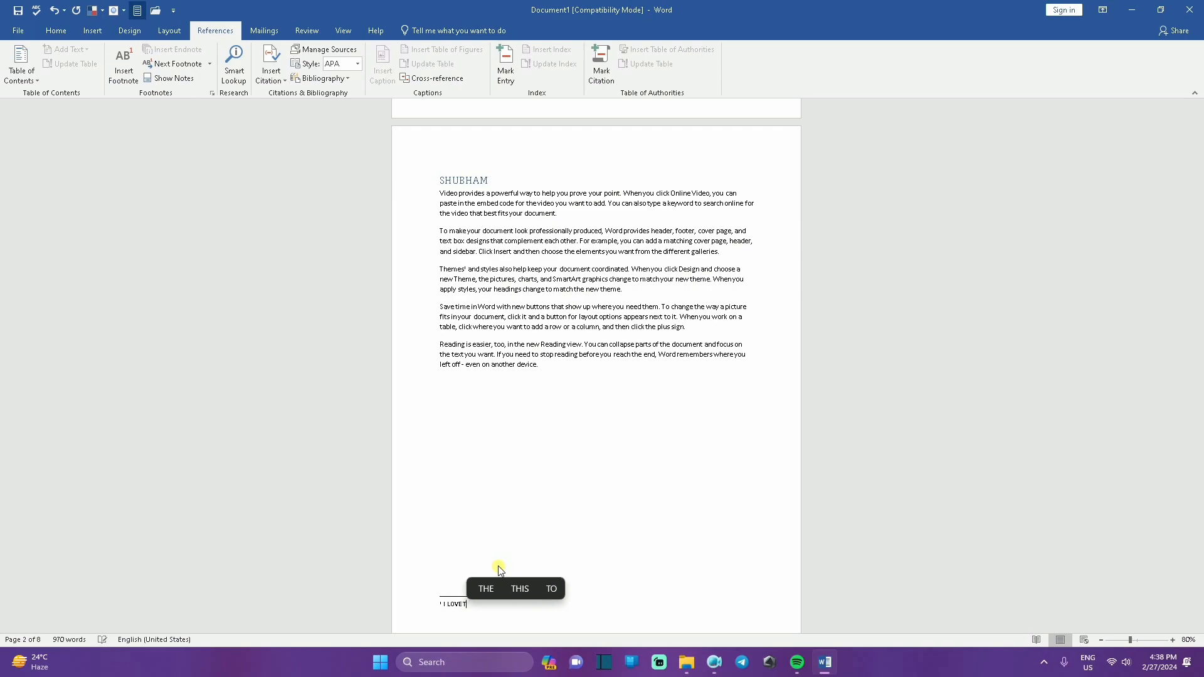
text(EMES)
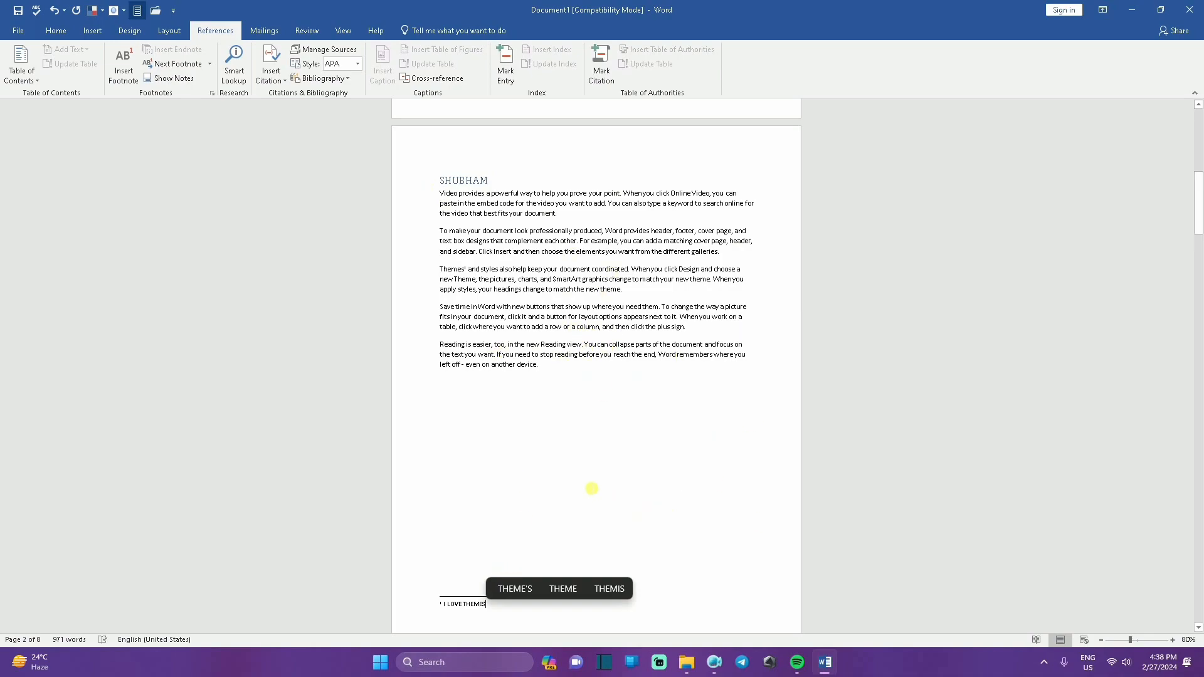
click(563, 588)
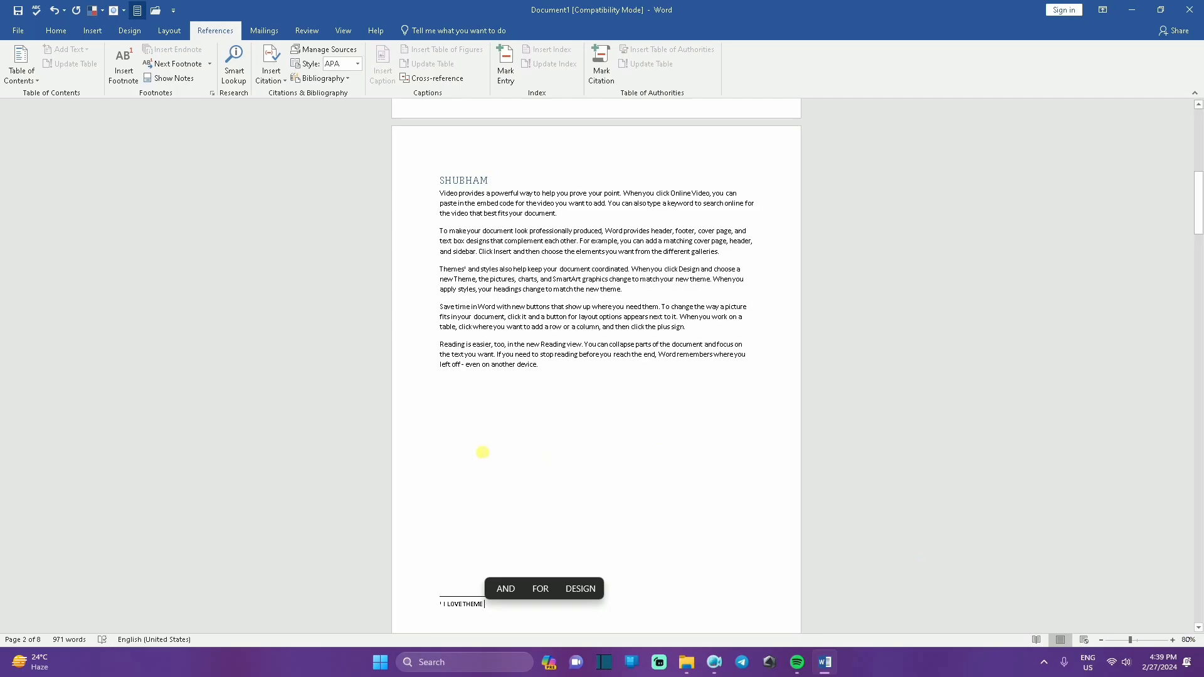
- Enlarge the view to 100% and examine the footnote mark after "Themes" together with its note text
click(1173, 641)
click(1173, 640)
click(1173, 640)
click(1173, 640)
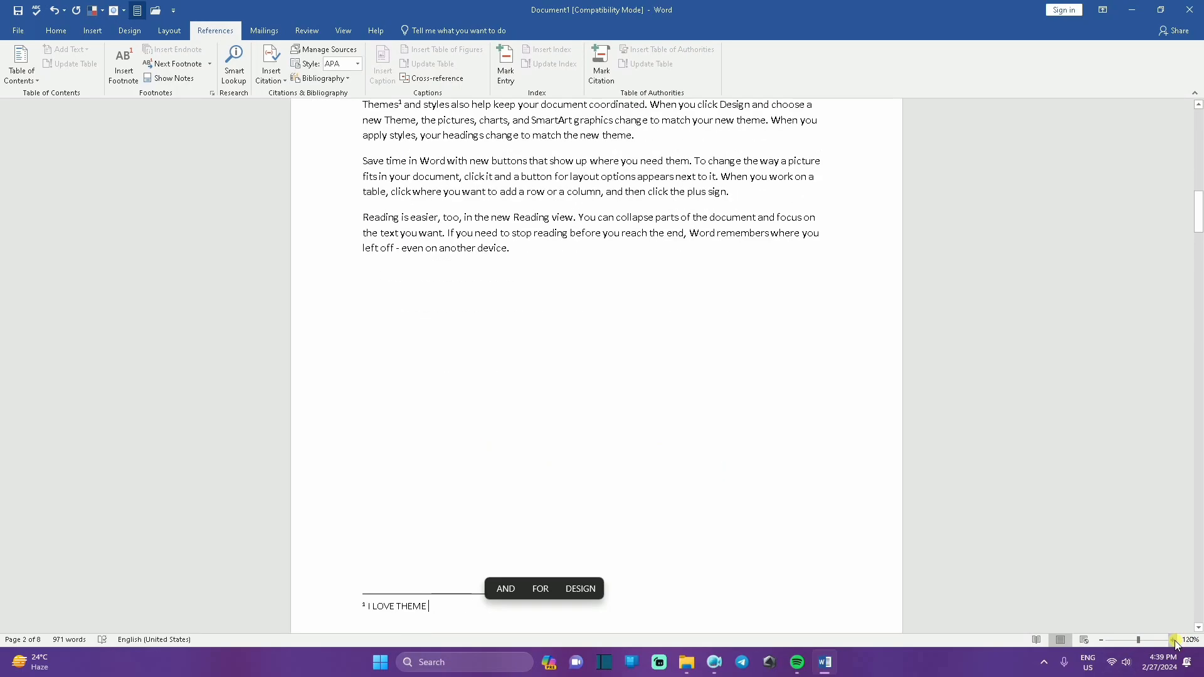
click(1102, 640)
click(1103, 642)
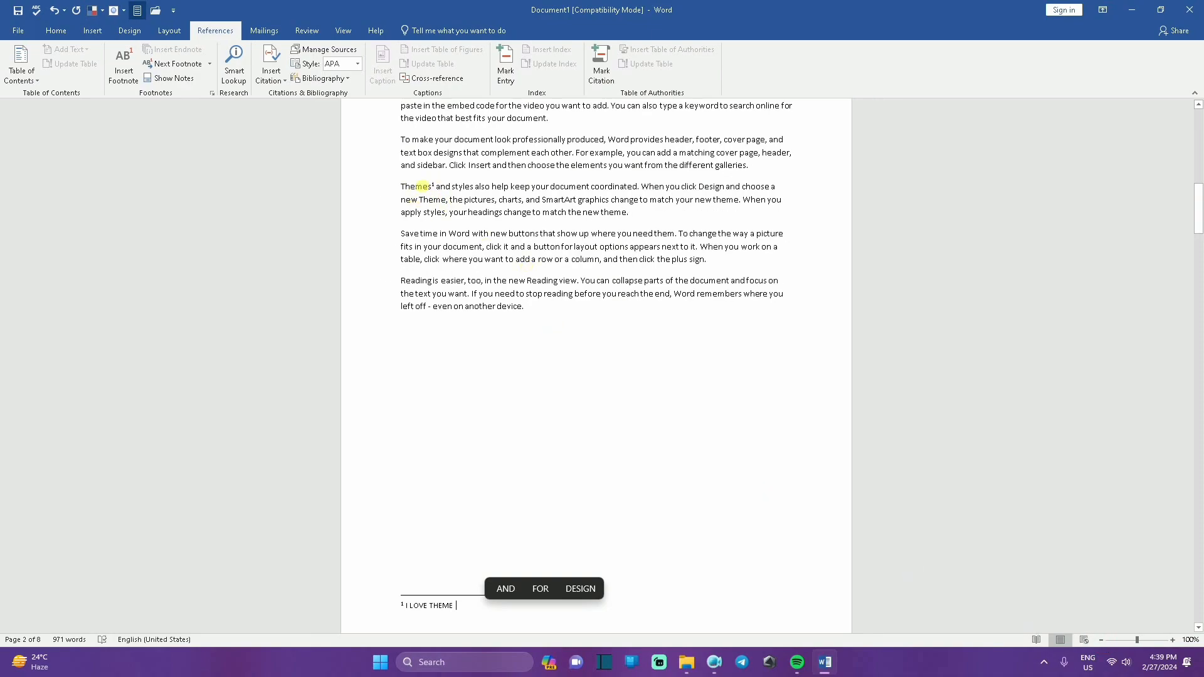
click(434, 187)
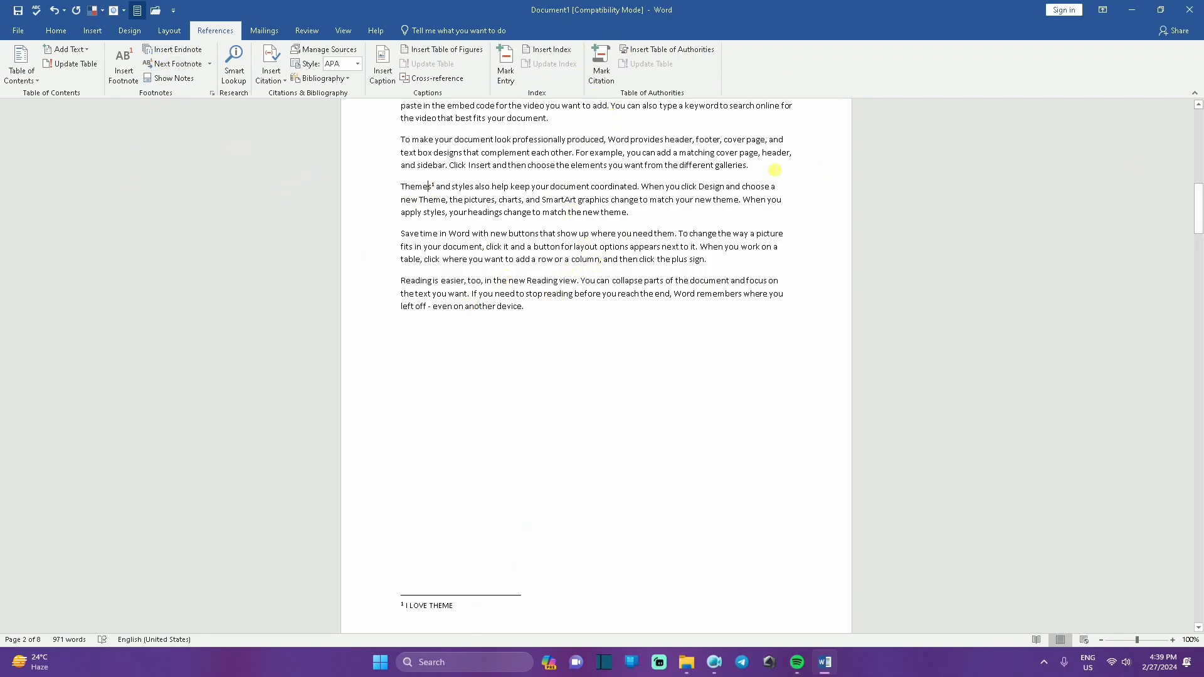
- Try to insert a footnote within the word "stop" in the last paragraph of page 2 and undo the insertion
click(529, 295)
click(537, 299)
click(124, 65)
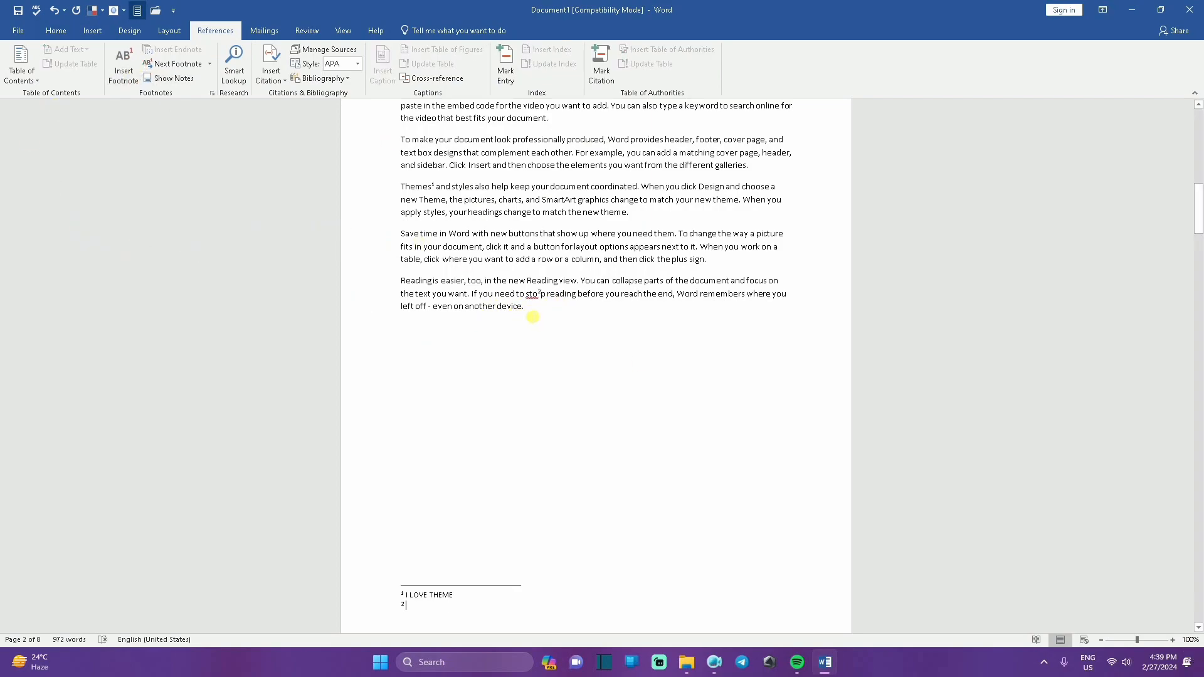
click(53, 11)
click(53, 11)
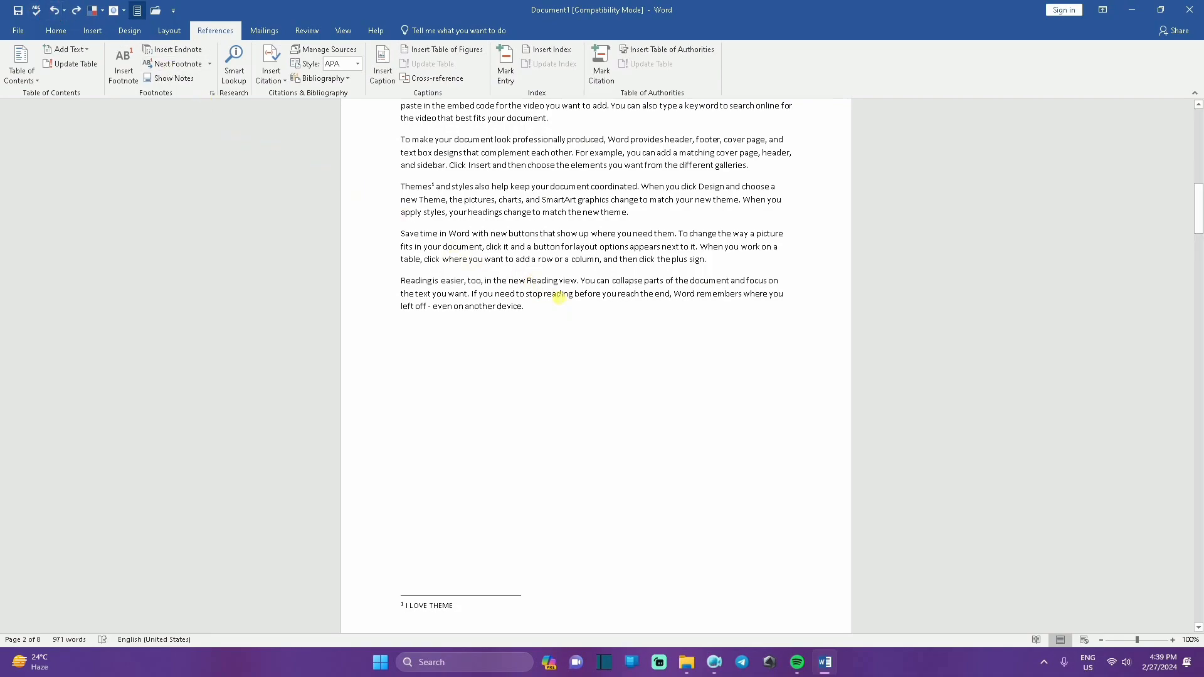
- Insert a footnote after "stop" in the last paragraph of page 2 with the note text "I WON'T STOP"
click(123, 63)
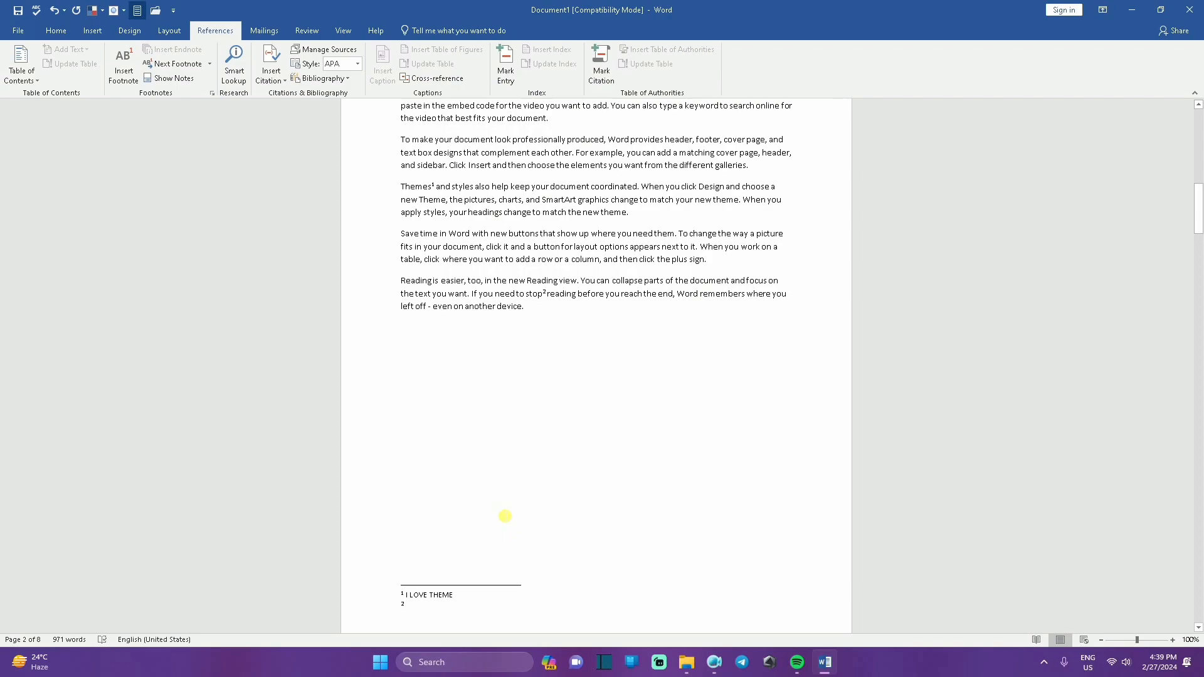
text(I WONT)
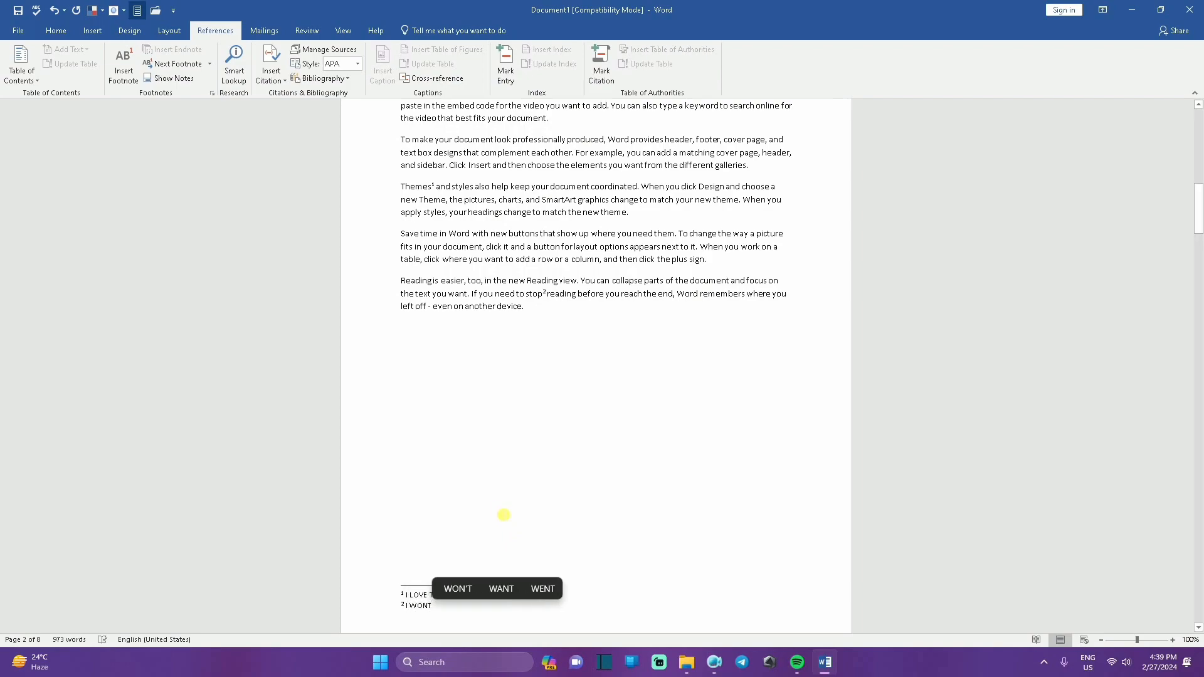
click(459, 588)
text(STOP[)
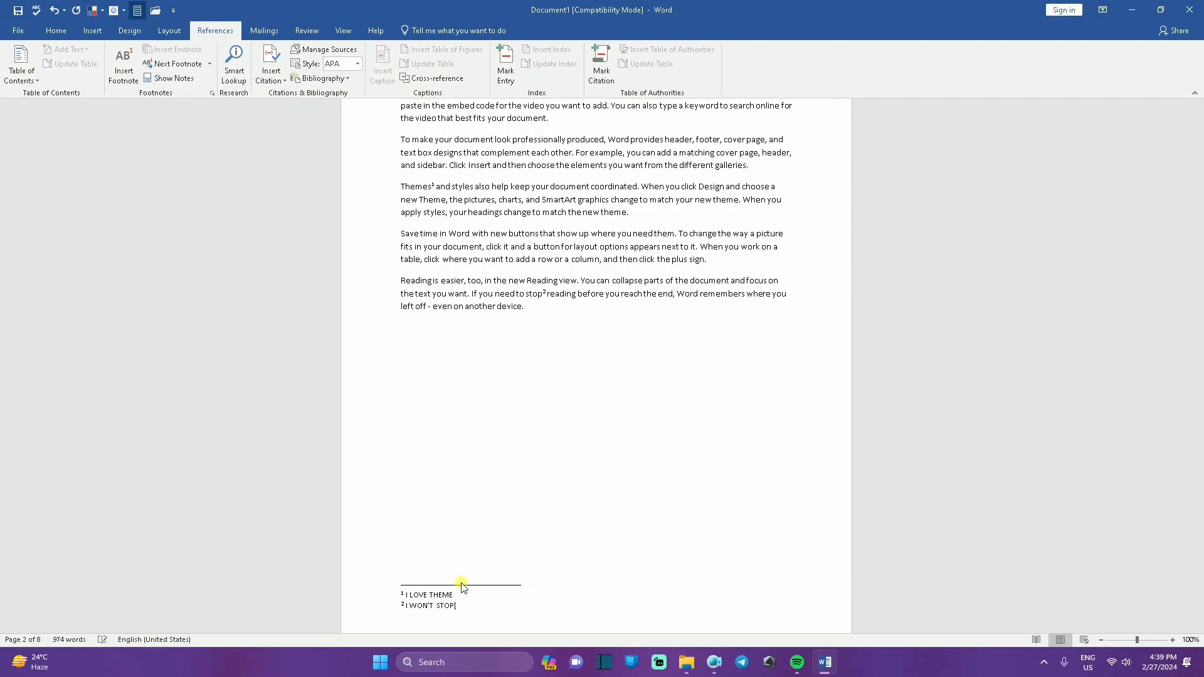
key(BackSpace)
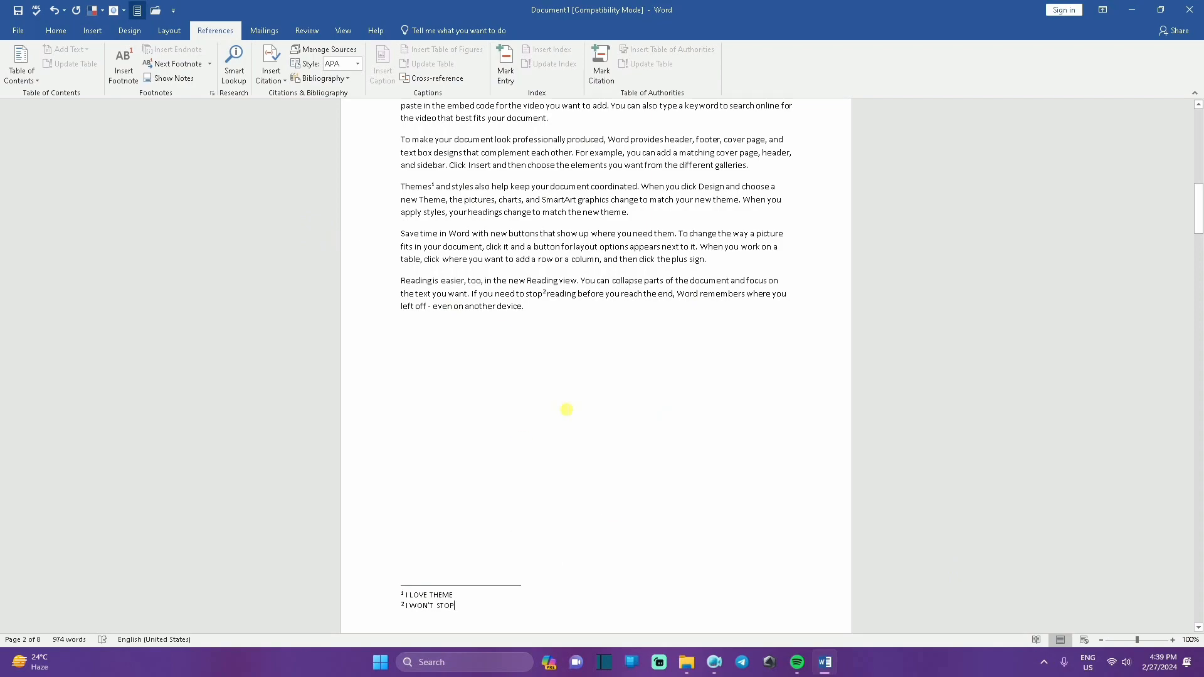
- Insert an endnote without note text after "device" at the end of the last paragraph of page 2
scroll(499, 392, up, 3)
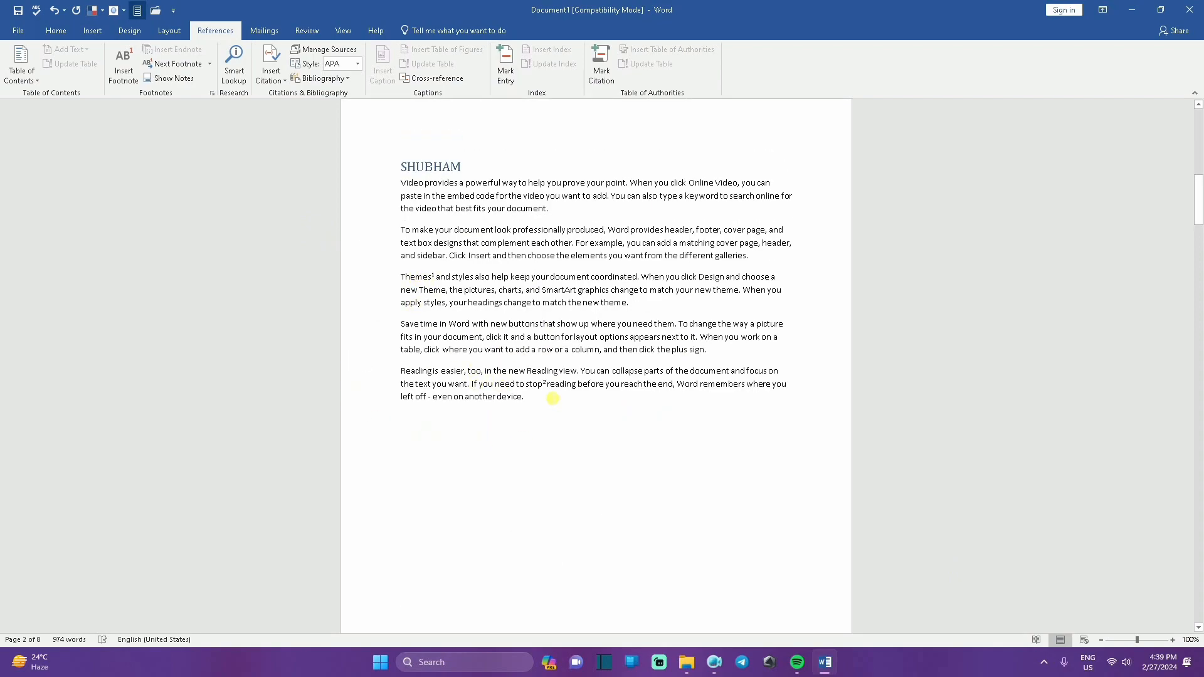
scroll(379, 159, down, 4)
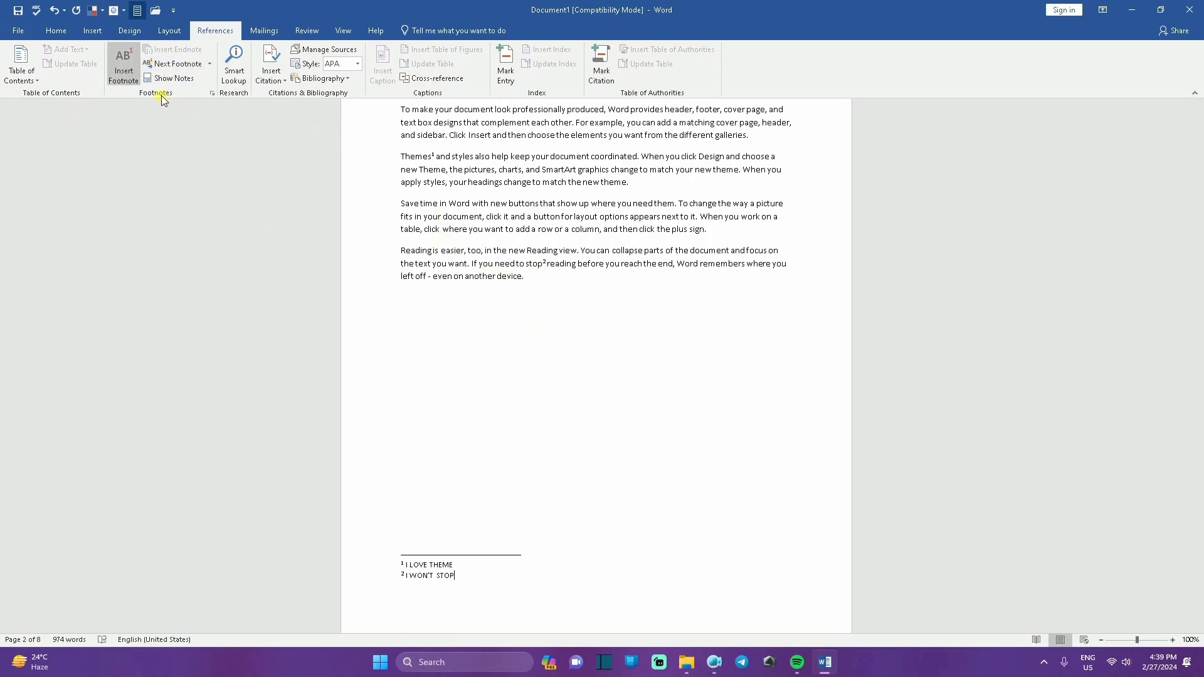
click(528, 288)
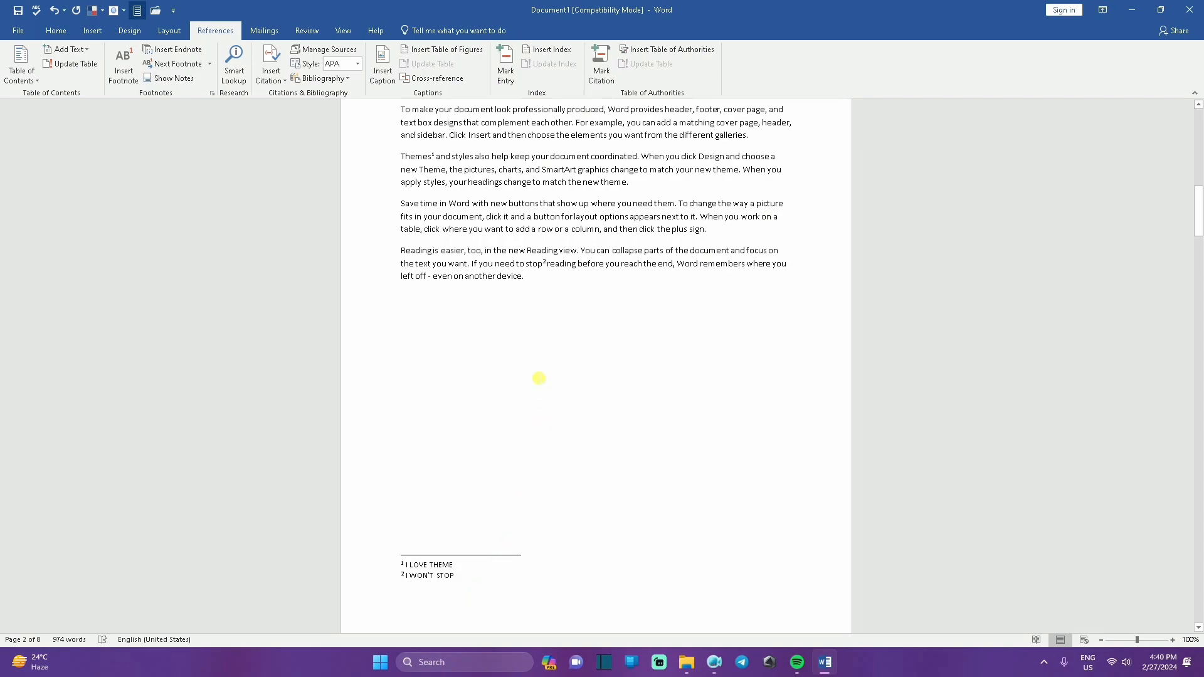
click(180, 54)
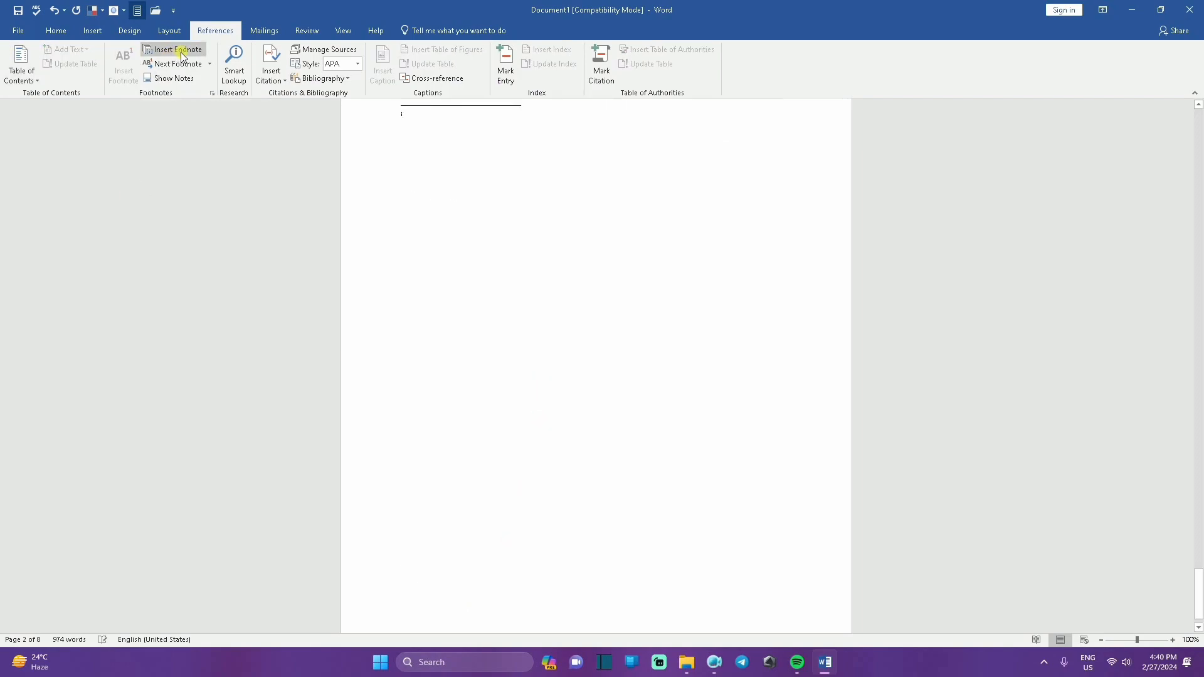
- Insert an endnote after "Video" in the first paragraph of page 5 with the note text "HI"
scroll(475, 286, up, 3)
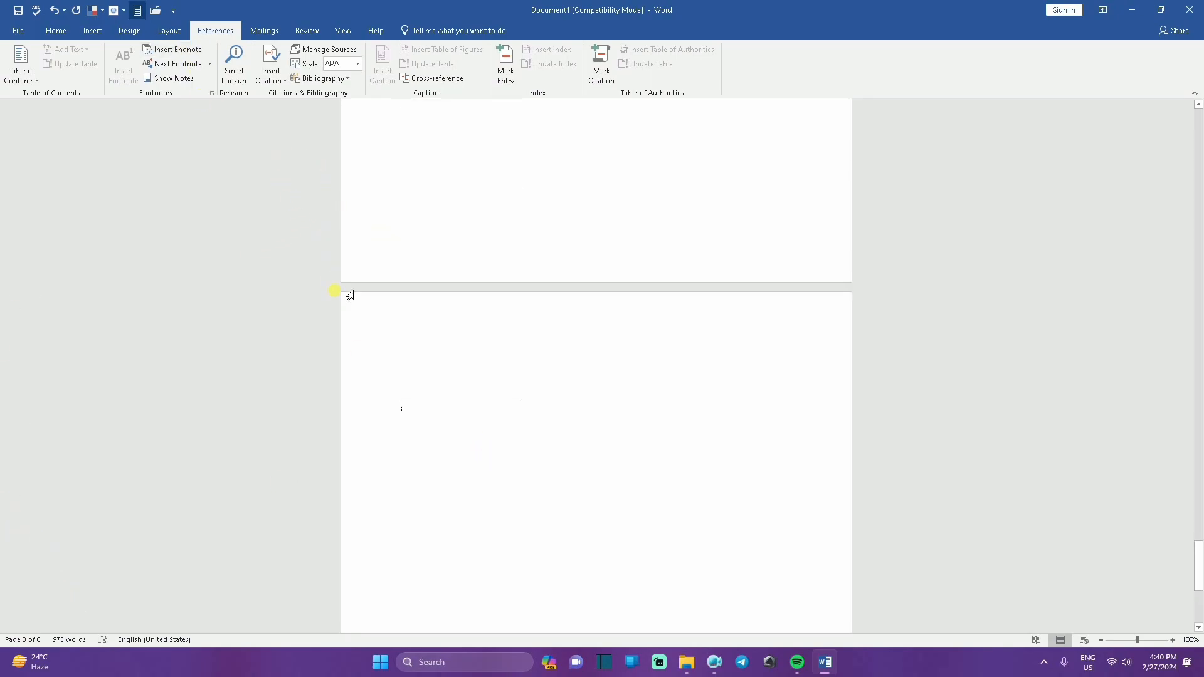
scroll(468, 358, up, 20)
scroll(469, 358, up, 15)
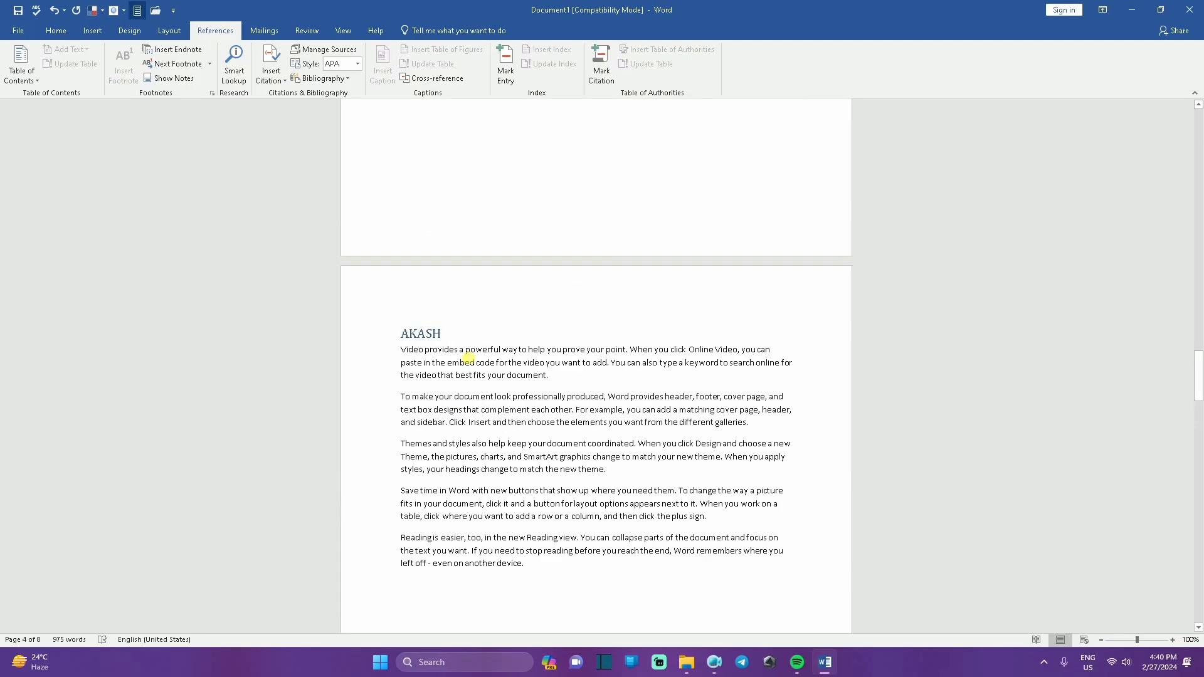
click(426, 354)
scroll(498, 376, down, 8)
scroll(487, 372, up, 7)
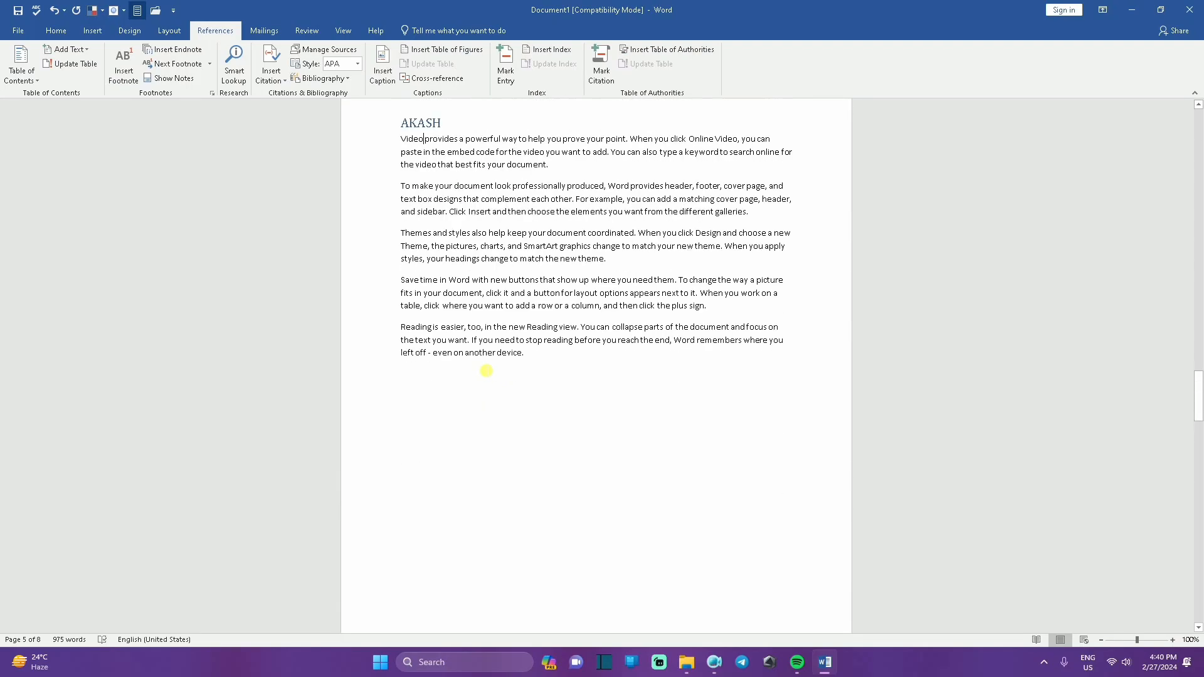
click(178, 49)
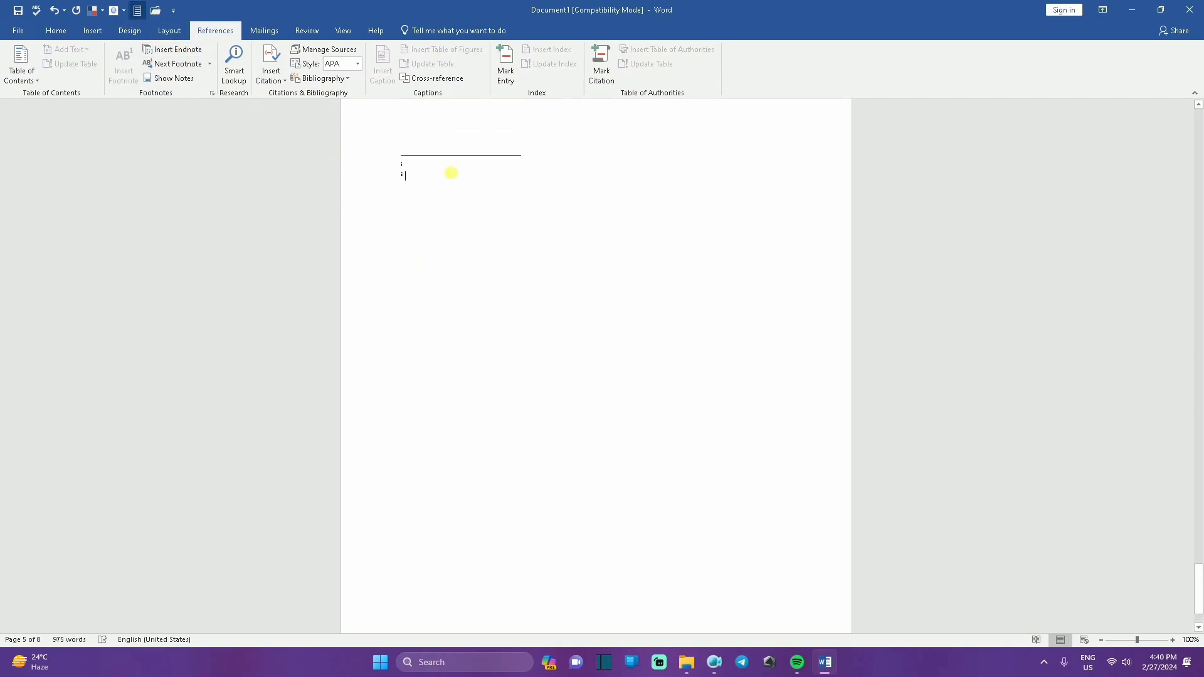
text(HI)
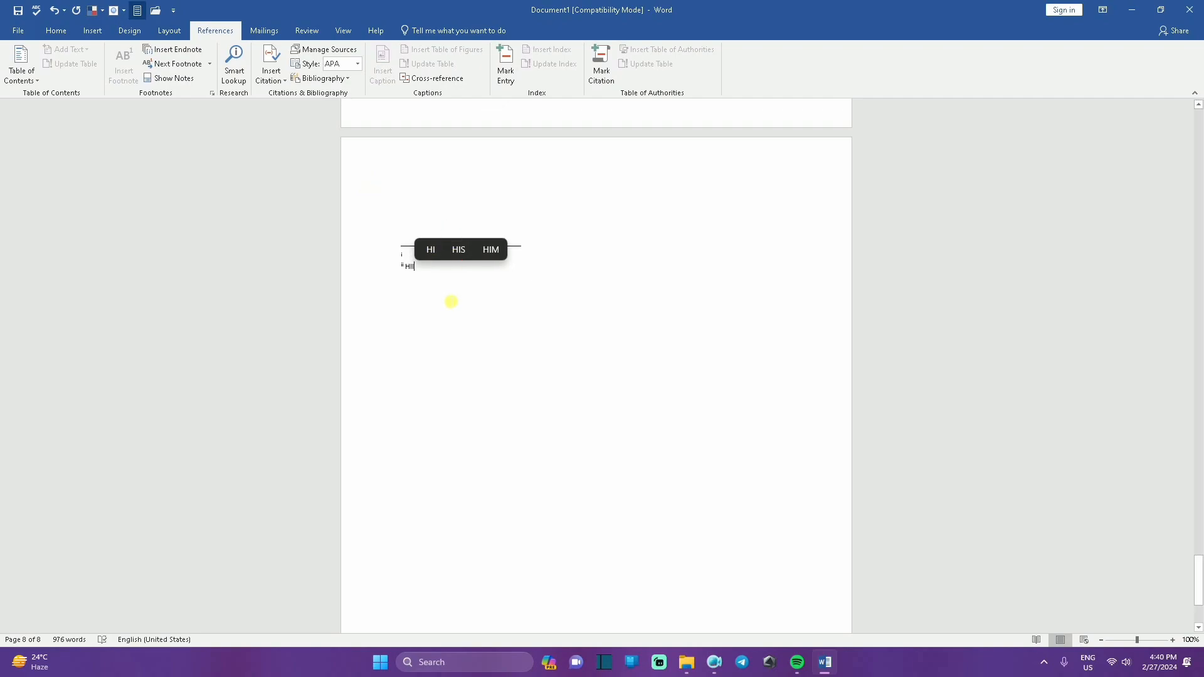
- Insert a page break before the heading on page 2 to create a blank page after the first-page list
scroll(451, 301, up, 1)
scroll(596, 364, up, 20)
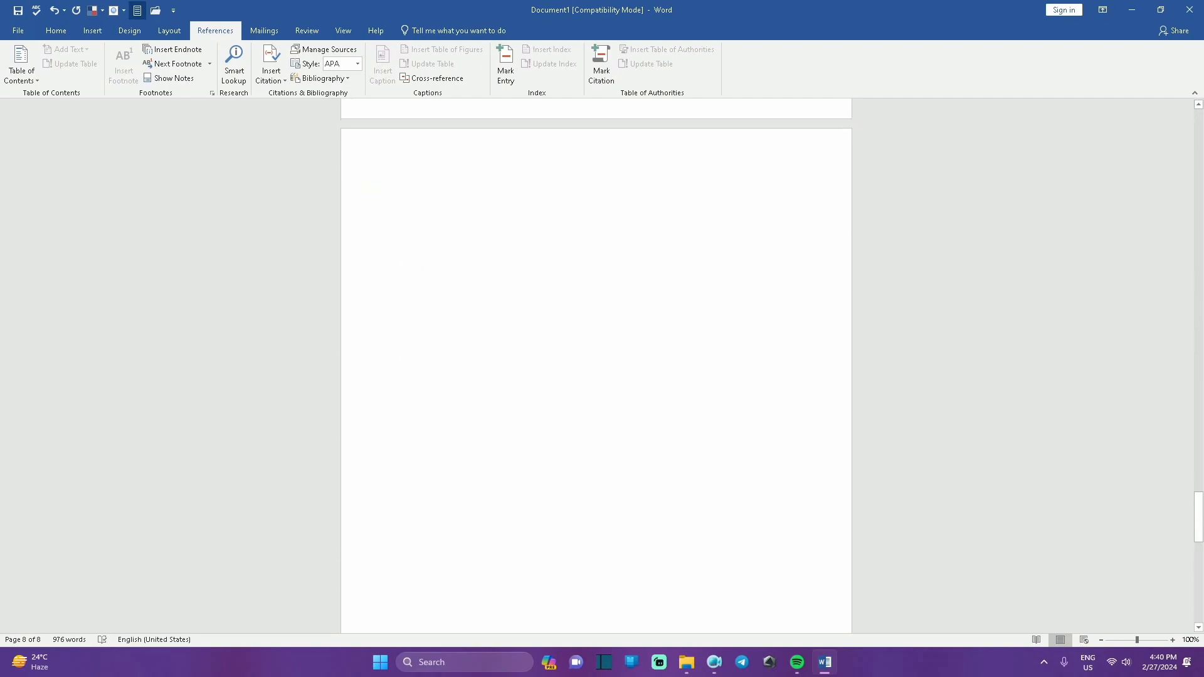
scroll(595, 364, up, 20)
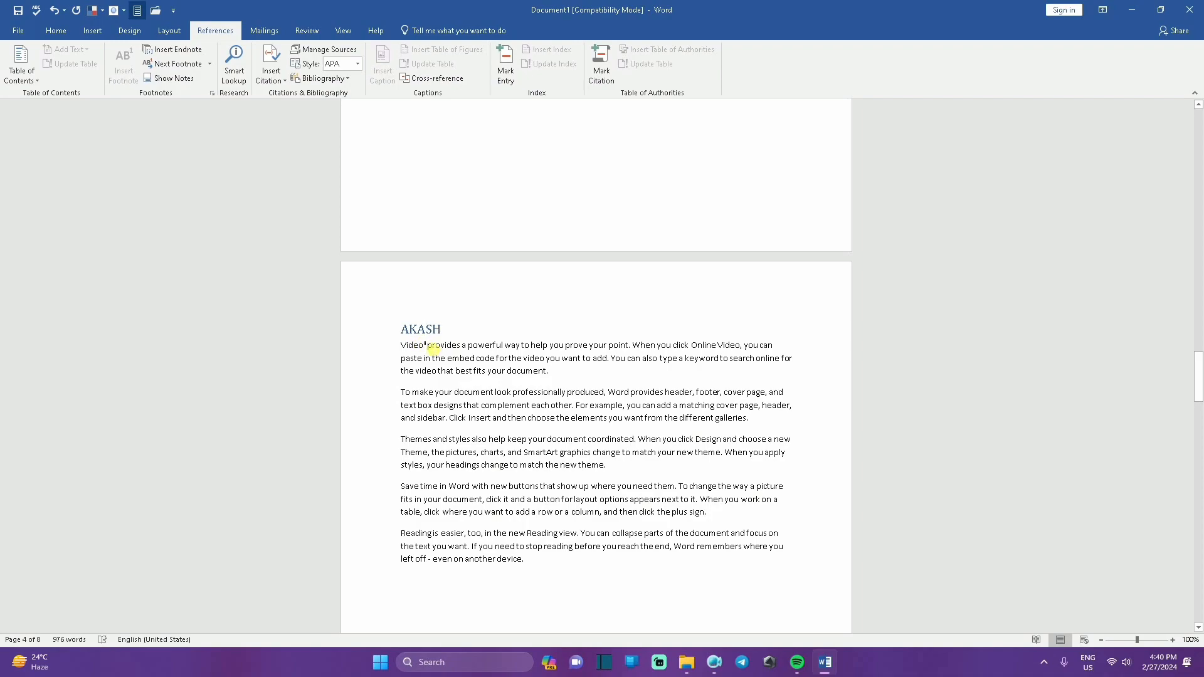
scroll(477, 368, up, 15)
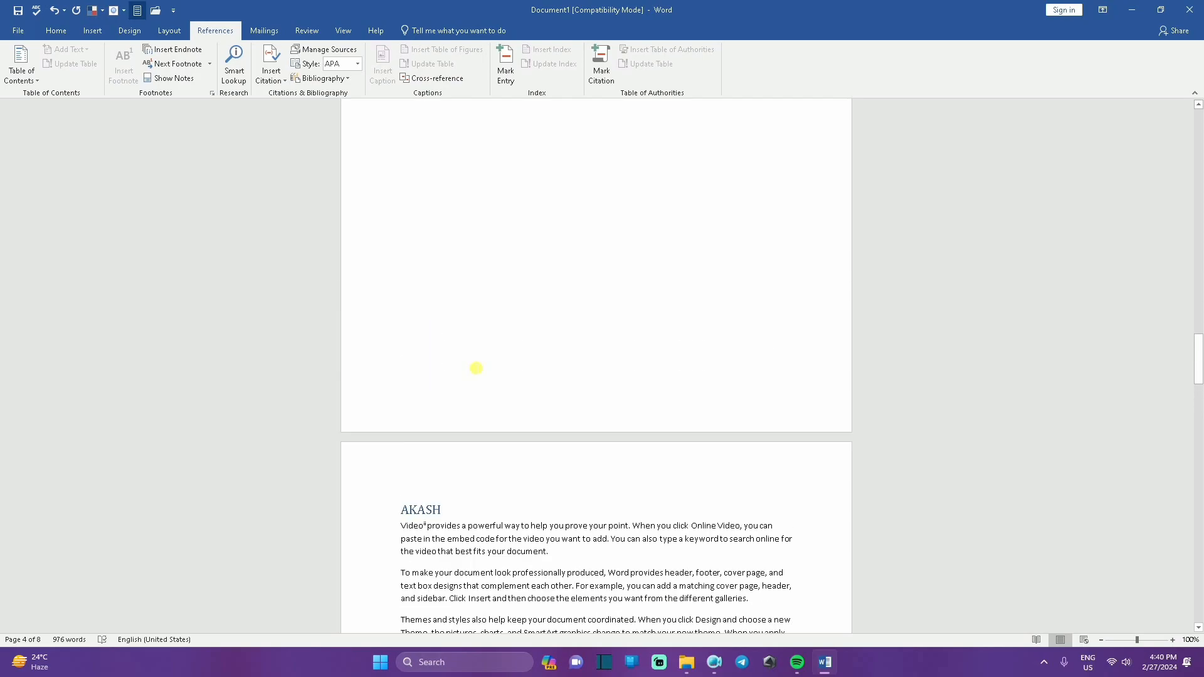
scroll(462, 364, up, 15)
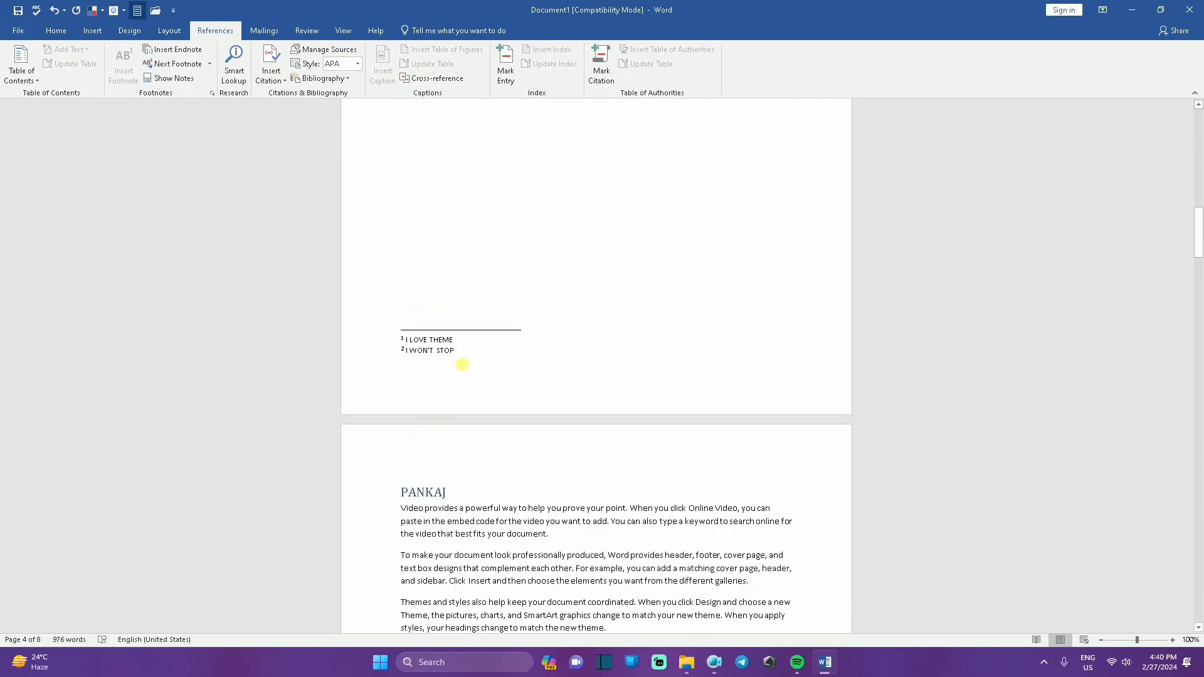
scroll(471, 359, up, 10)
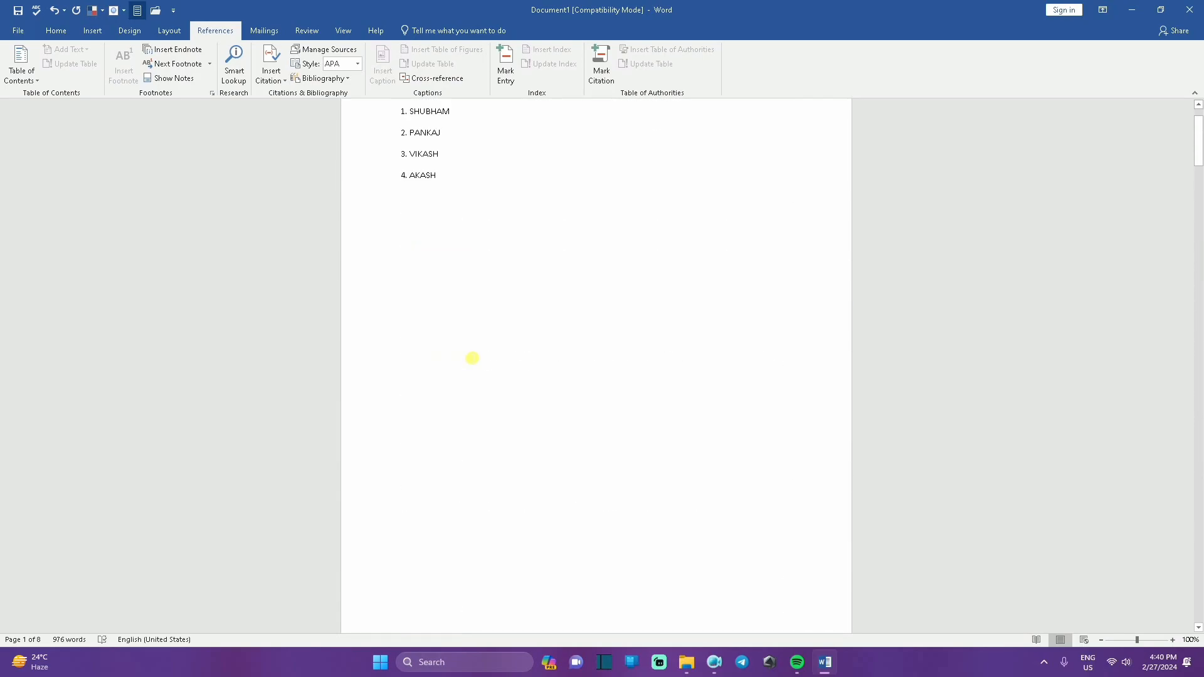
key(Return)
scroll(492, 325, down, 1)
scroll(492, 325, down, 12)
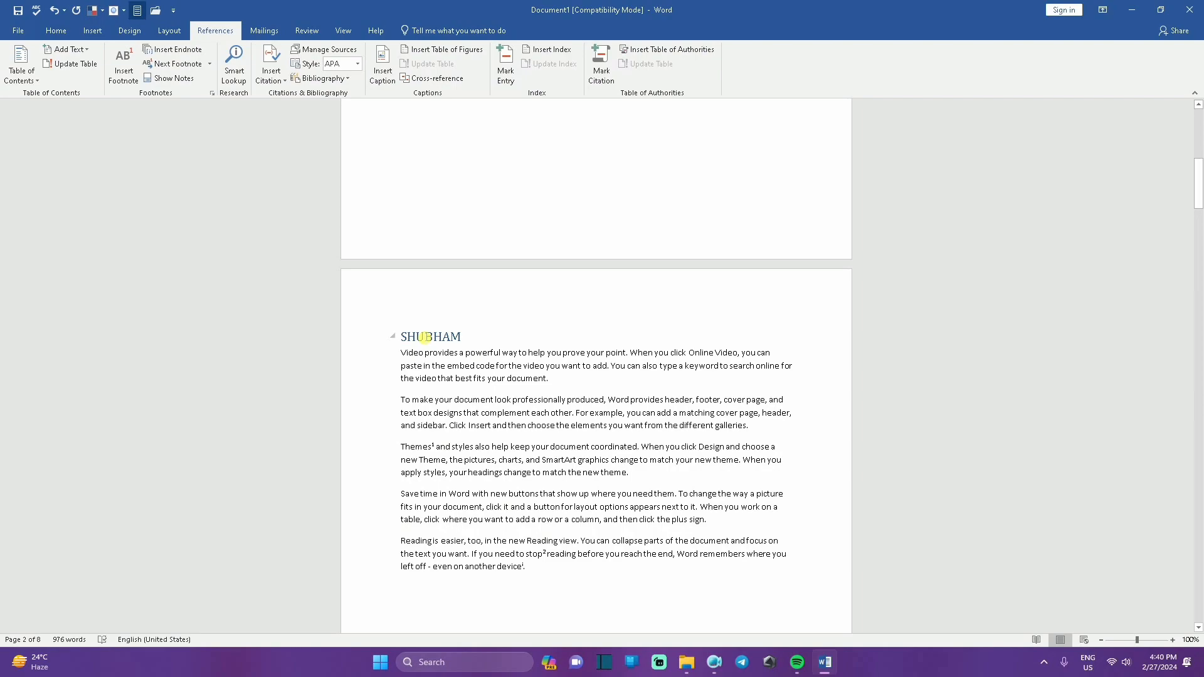
key(ctrl+Return)
scroll(426, 338, up, 6)
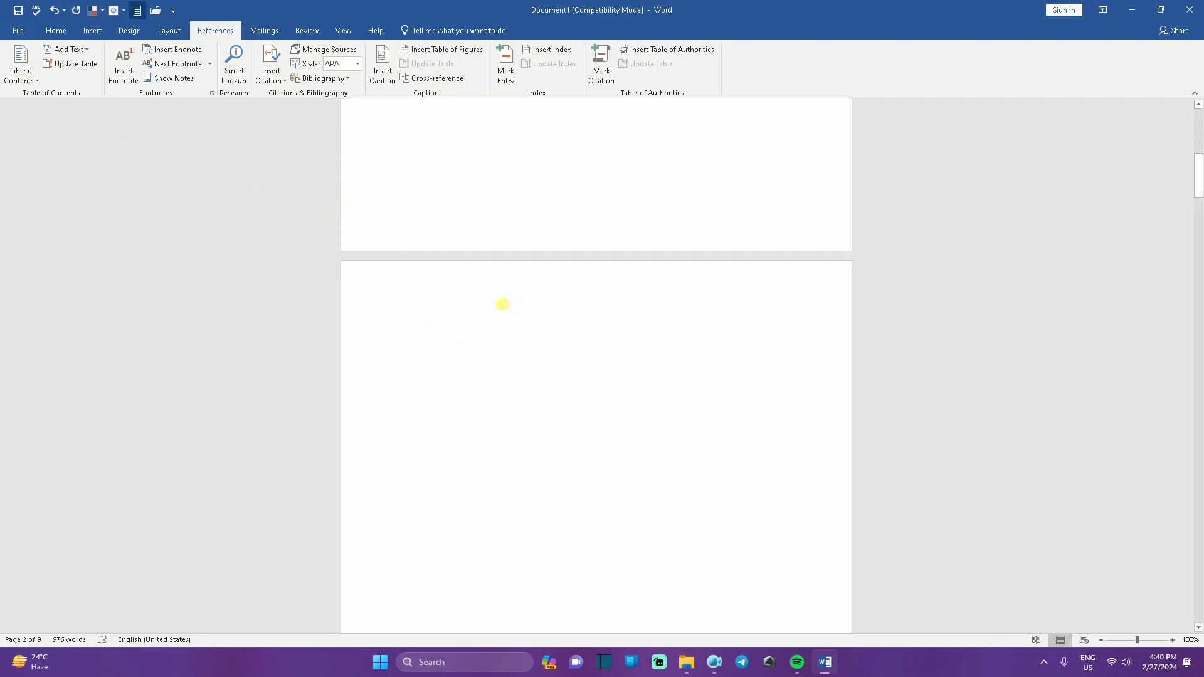
- Insert a hyperlinked cross-reference to the footnote number of "I LOVE THEME" on the blank page 2
click(66, 34)
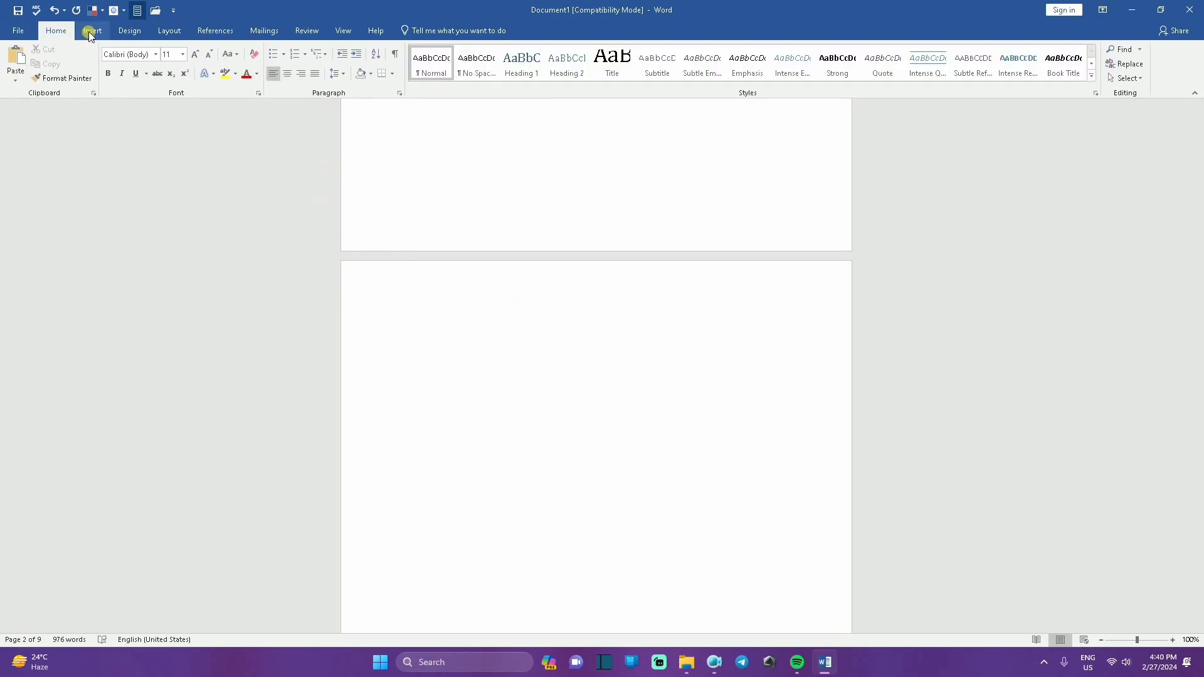
click(89, 31)
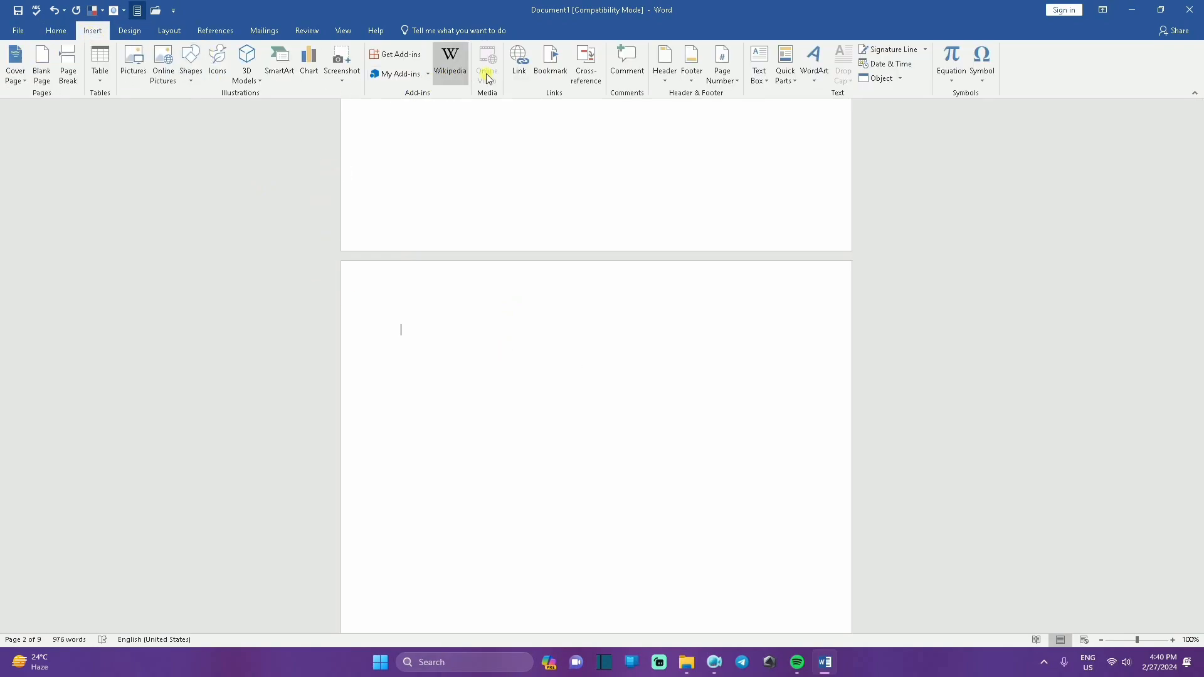
click(585, 63)
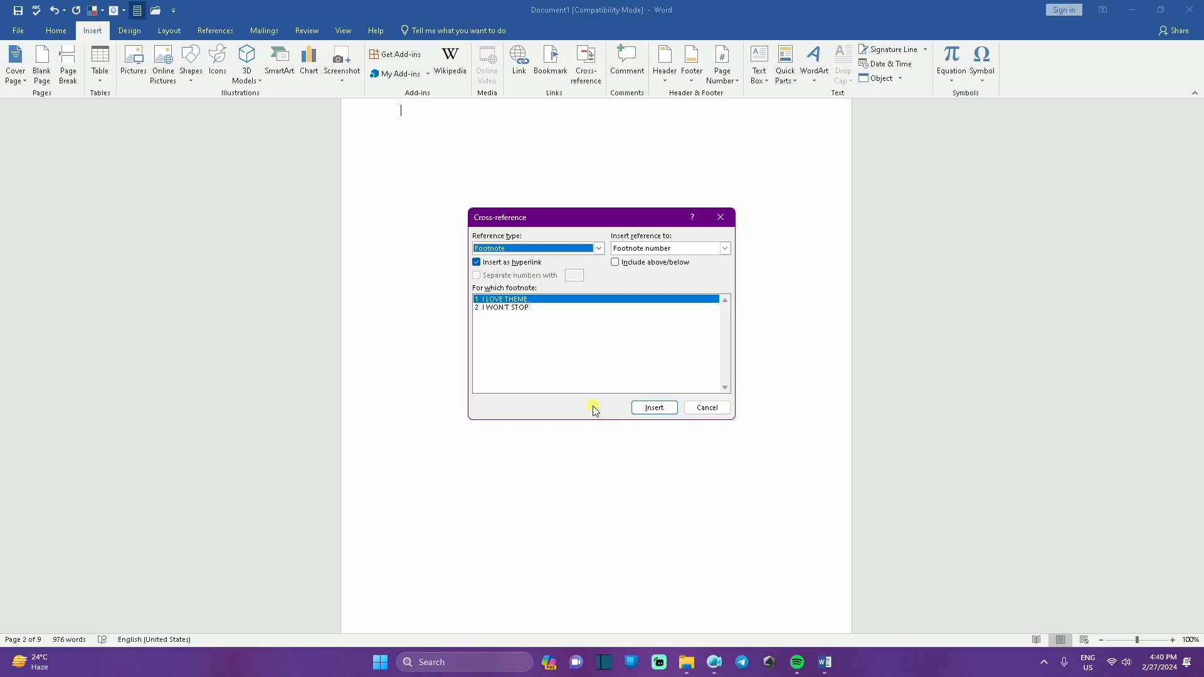
click(652, 407)
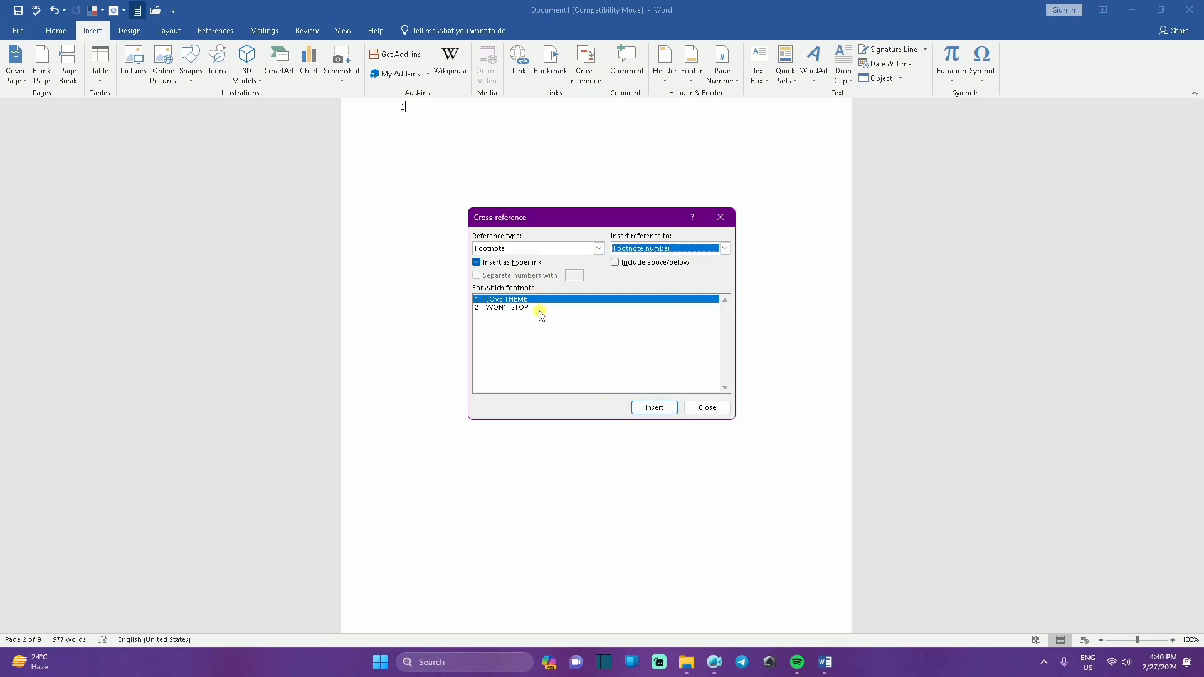
click(699, 404)
- Add a second line on page 2 with a hyperlinked cross-reference to the footnote number of "I WON'T STOP"
key(Return)
scroll(335, 169, up, 3)
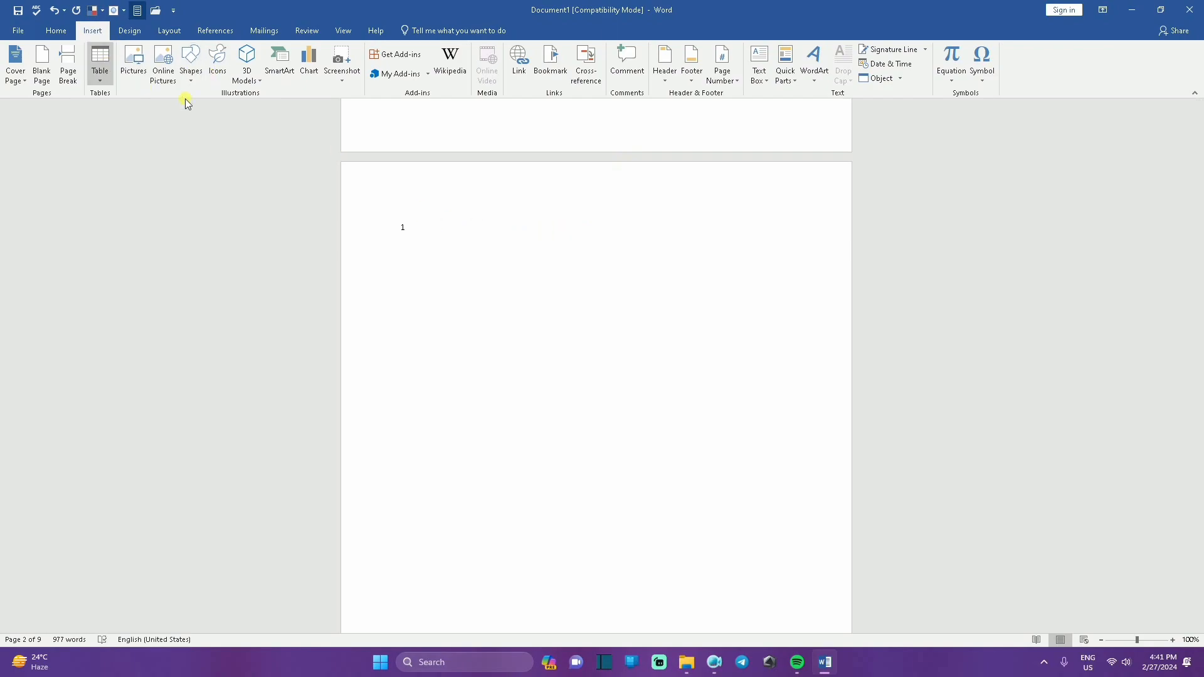
click(584, 63)
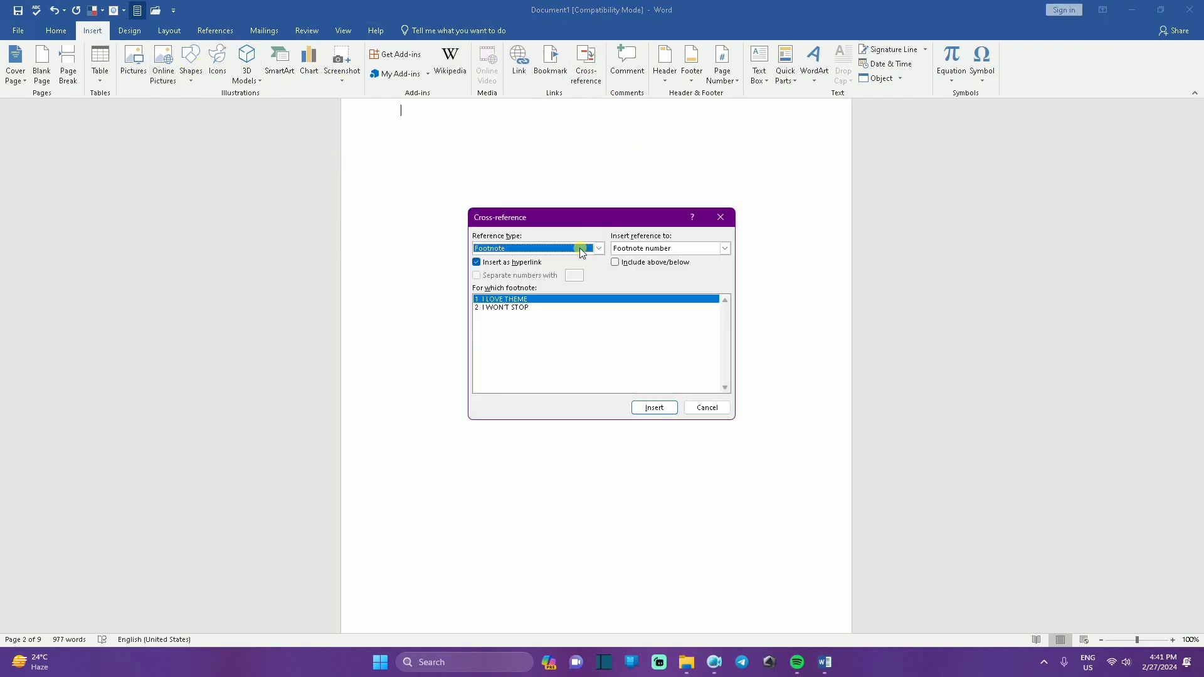
click(566, 305)
click(506, 307)
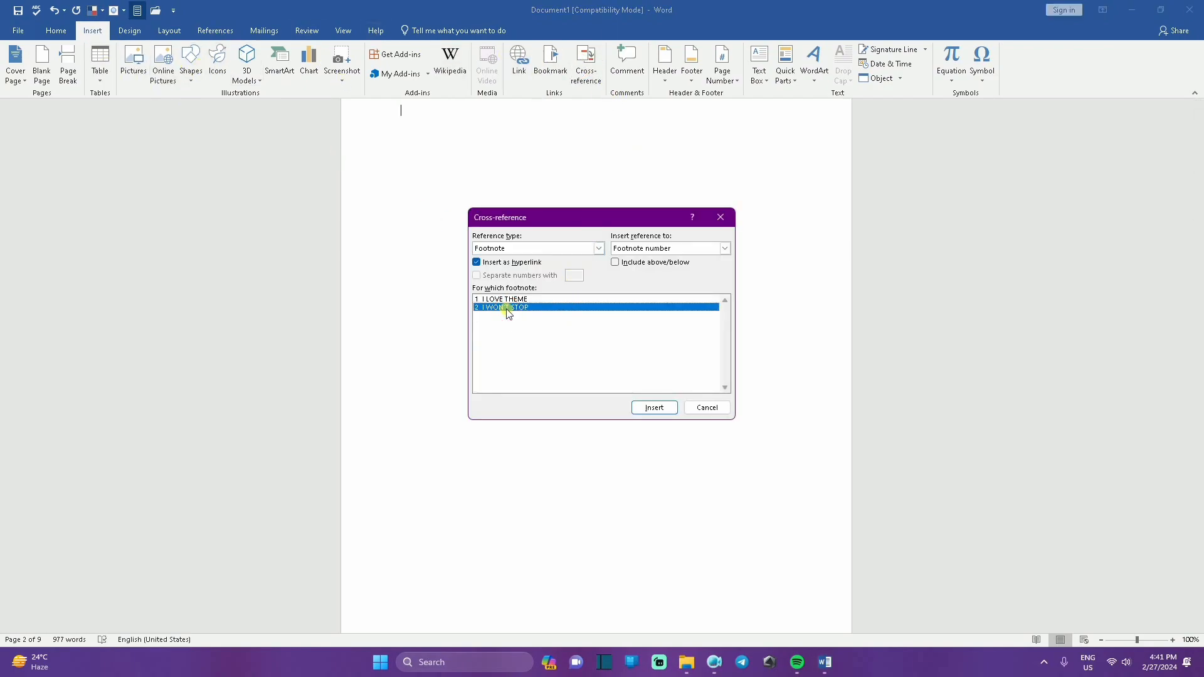
click(652, 406)
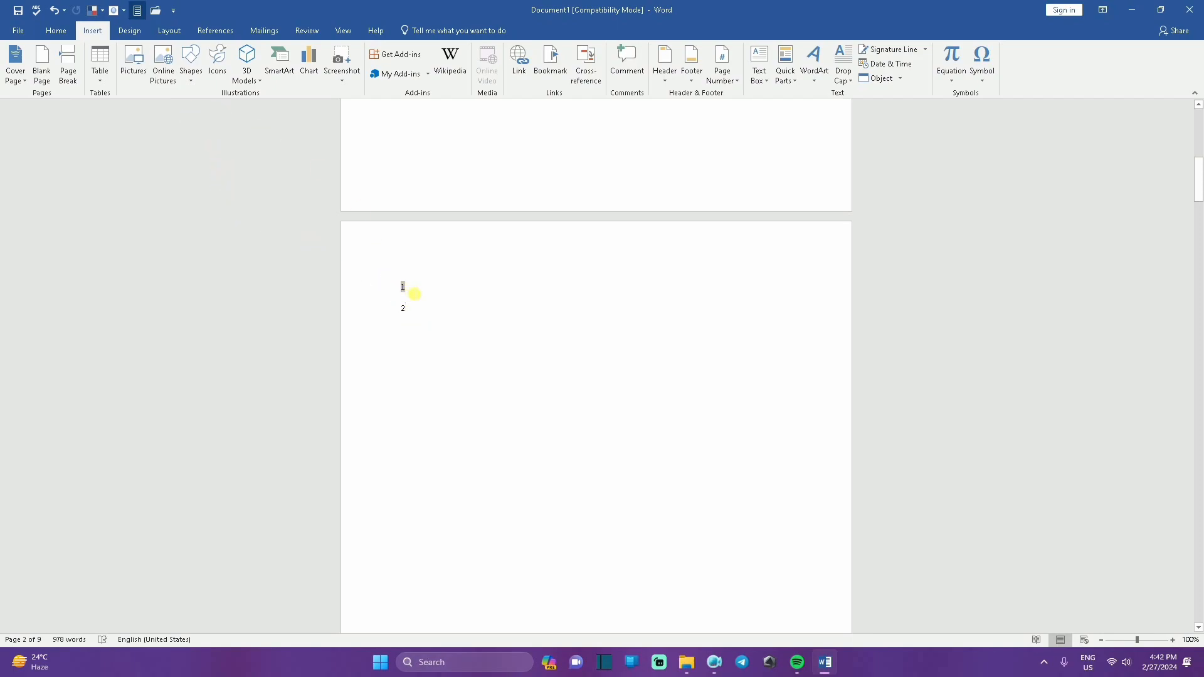
- Test the hyperlink of the first footnote cross-reference on page 2 by following it to its mark, and return to the references
click(424, 309)
click(404, 286)
ctrl+click(403, 286)
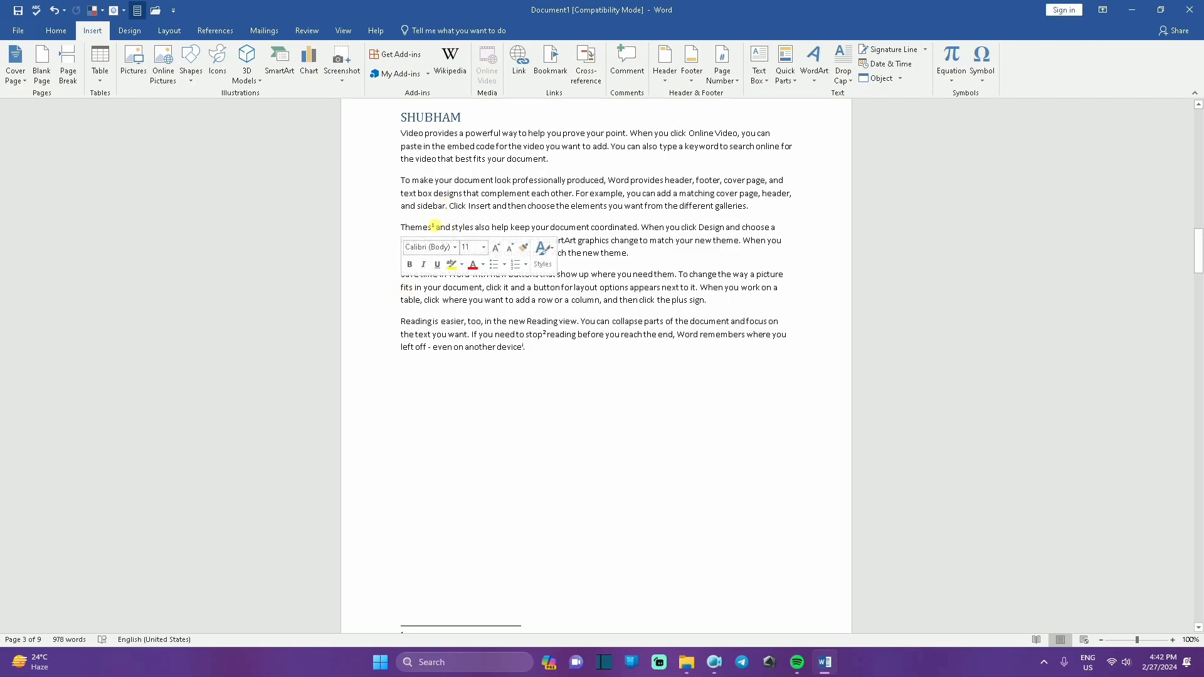
scroll(432, 226, down, 20)
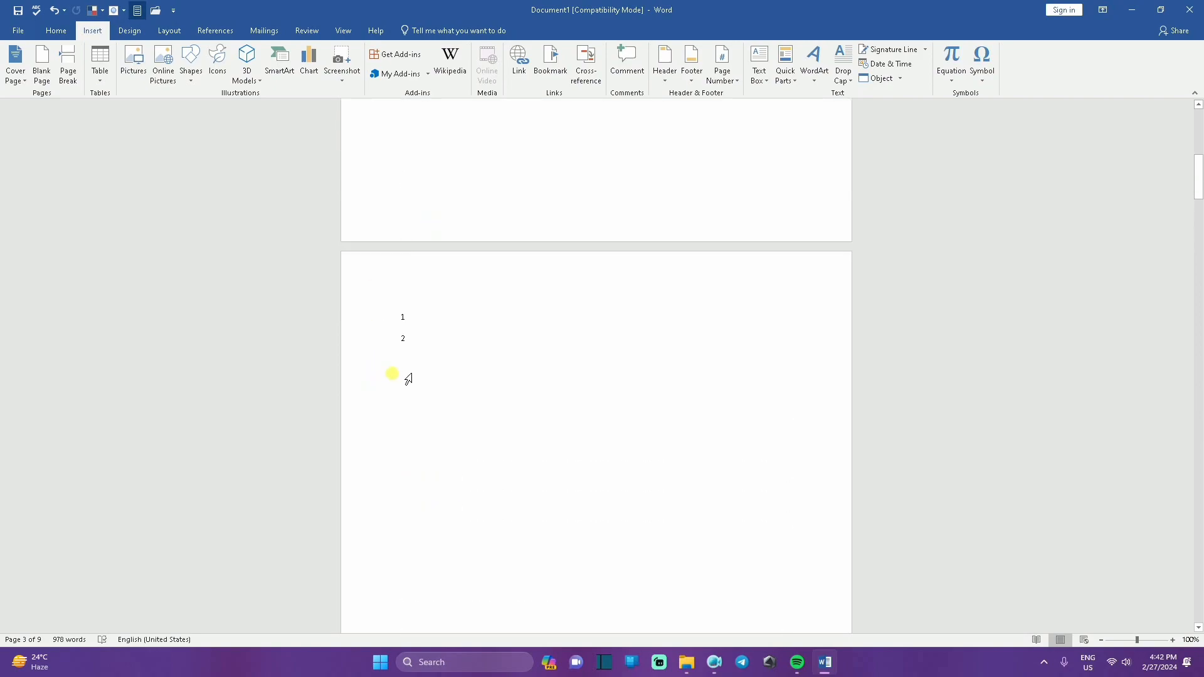
- Test the hyperlink of the second footnote cross-reference on page 2 by following it to its mark, and return to the references
double_click(404, 342)
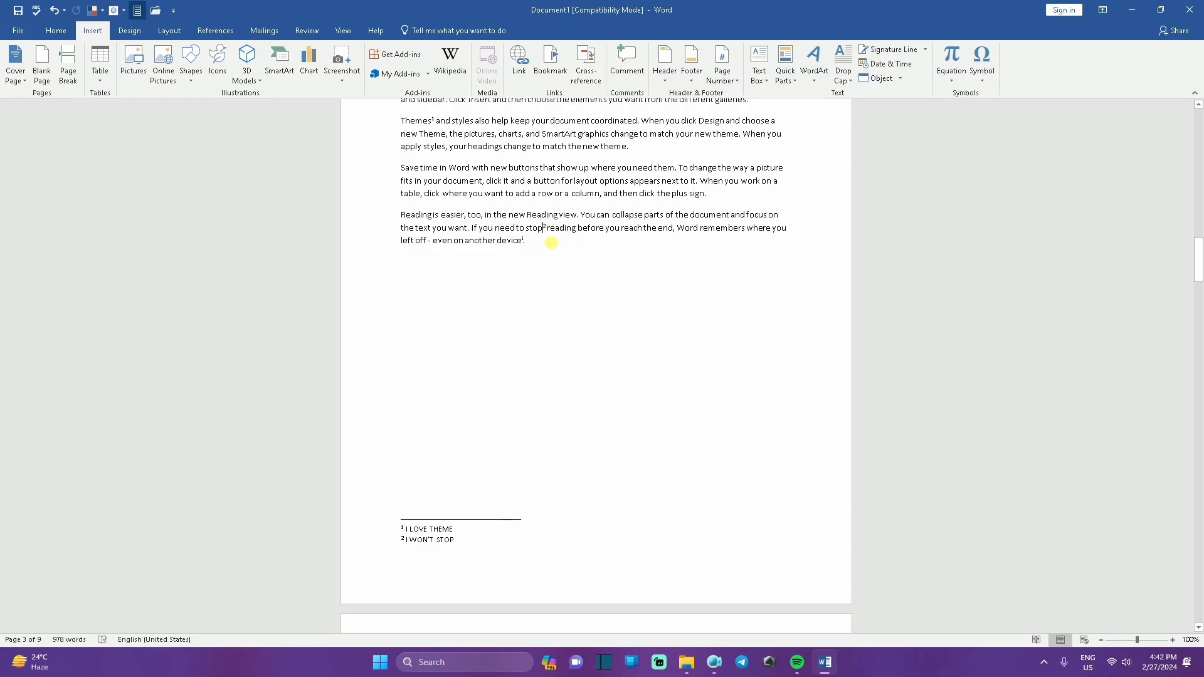
scroll(551, 243, up, 15)
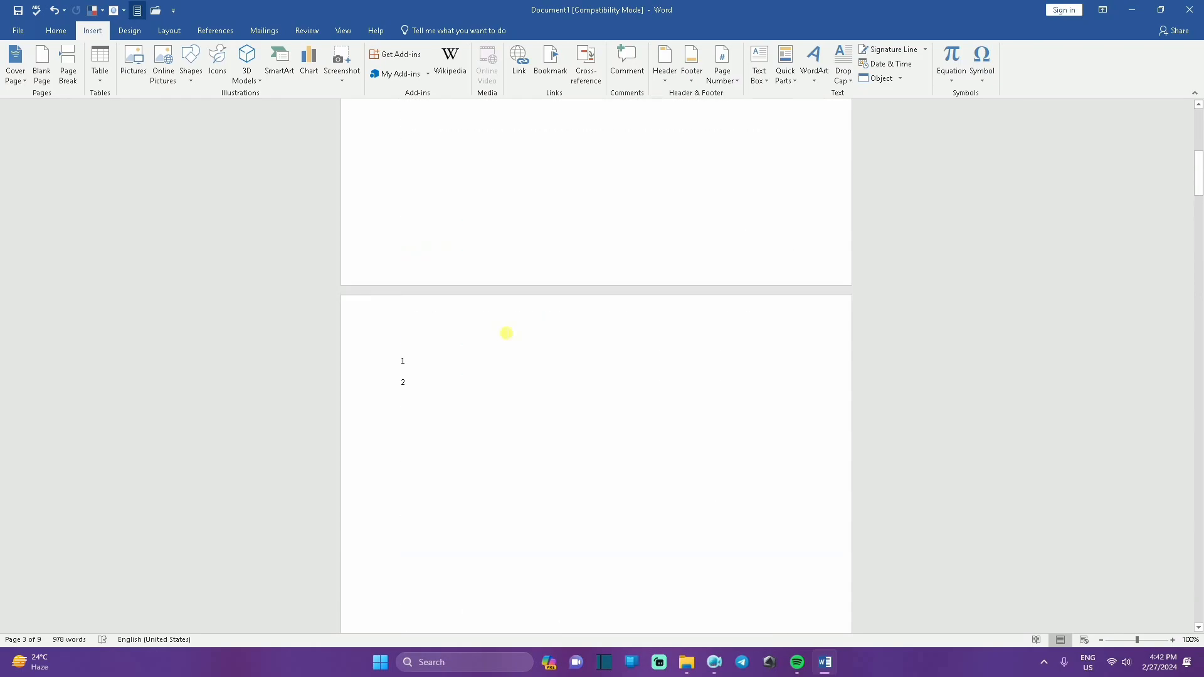
click(390, 365)
click(427, 420)
scroll(427, 419, up, 7)
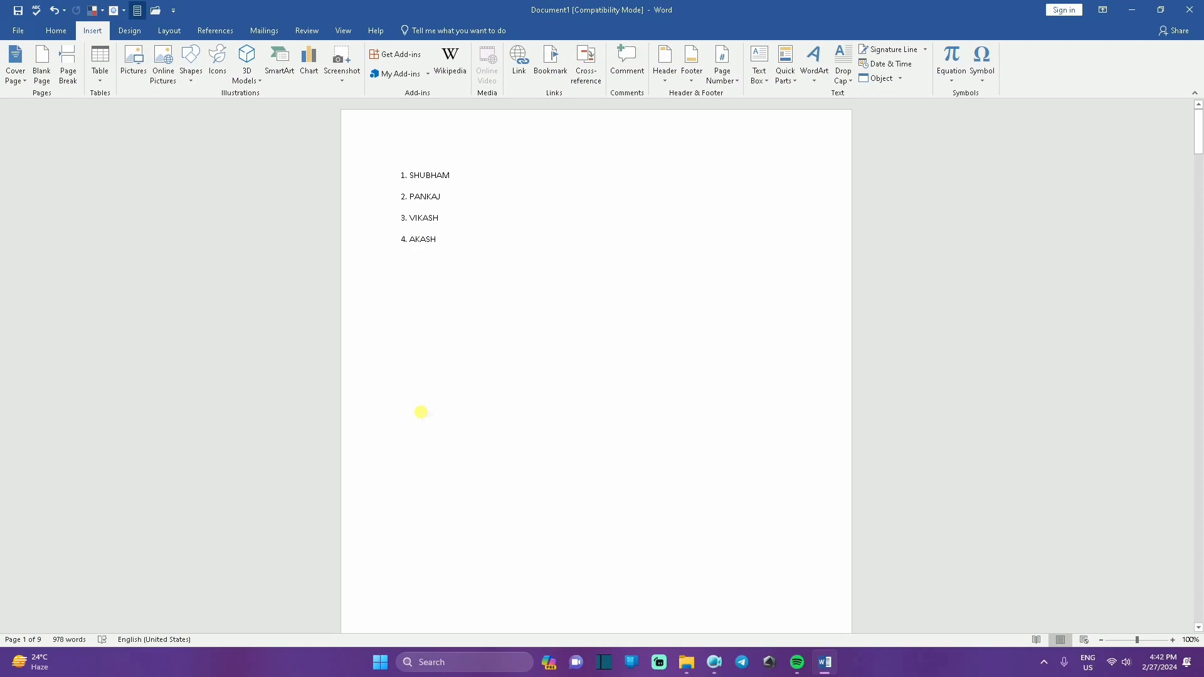
click(485, 279)
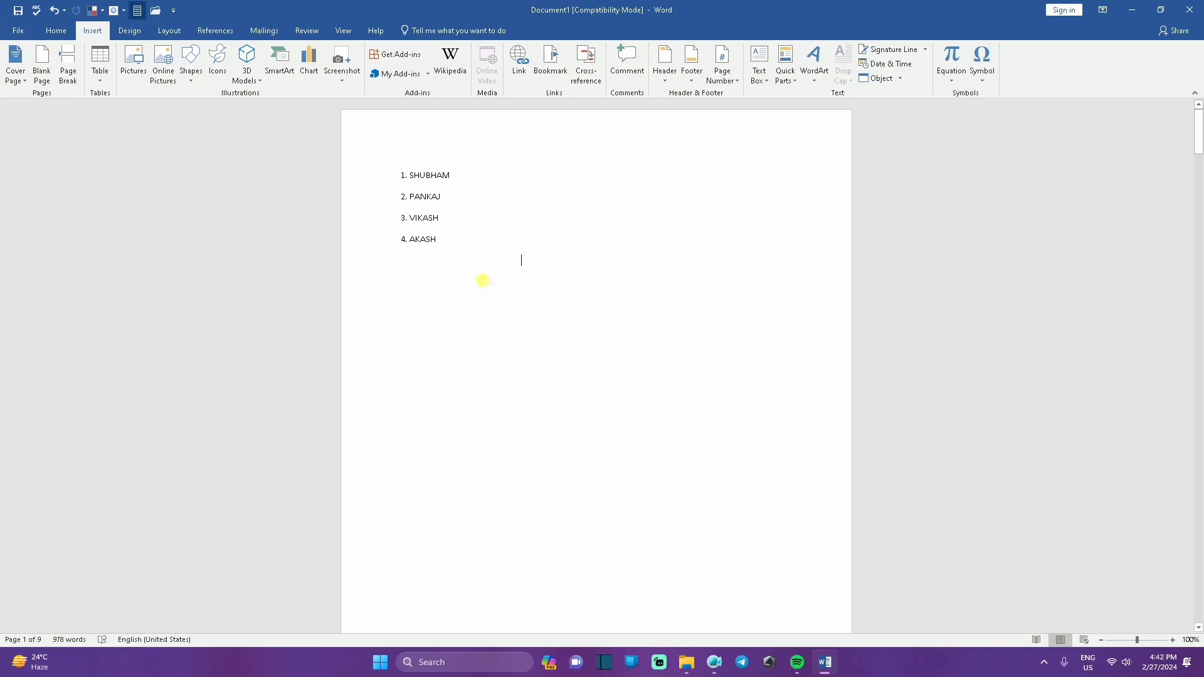
click(454, 239)
scroll(506, 310, down, 15)
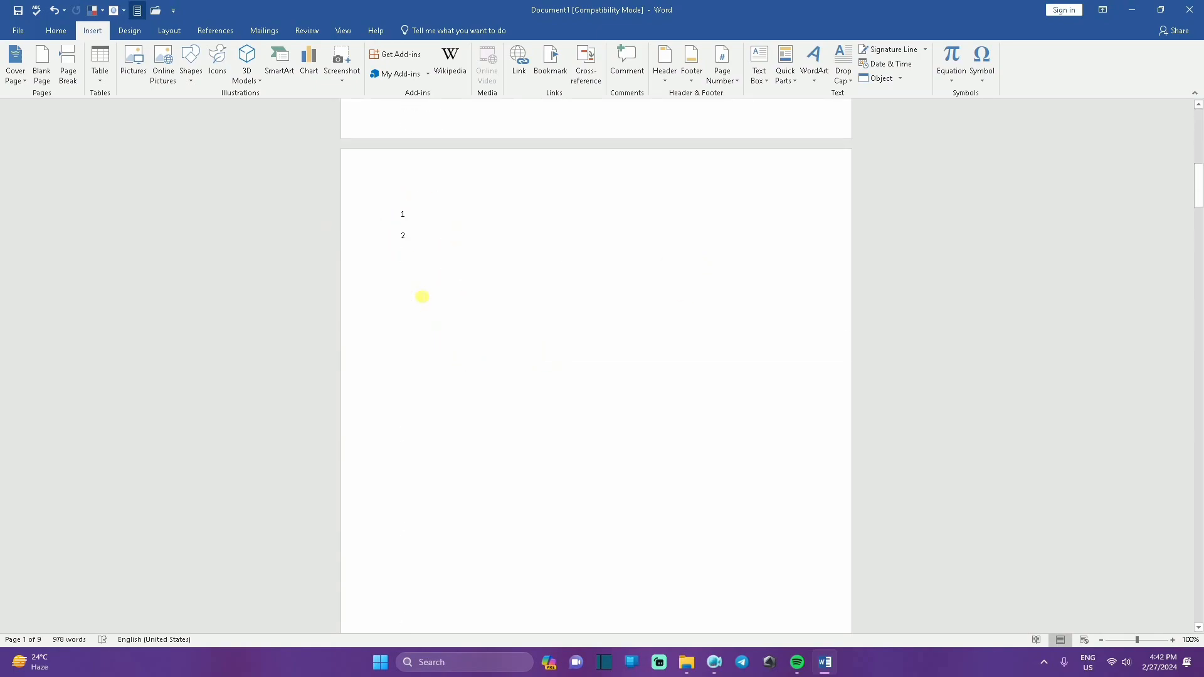
- Insert a hyperlinked cross-reference to the endnote number of endnote ii on a new line below the two footnote references, leaving a blank line between
click(417, 258)
key(Return)
key(Return)
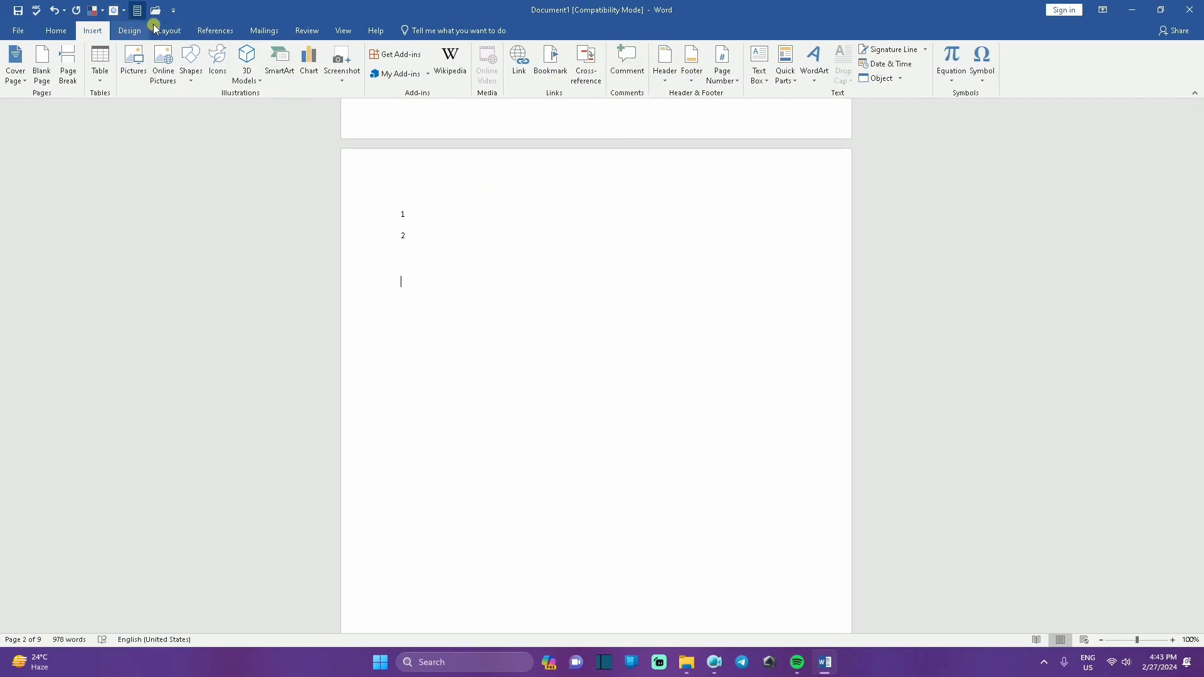
click(582, 71)
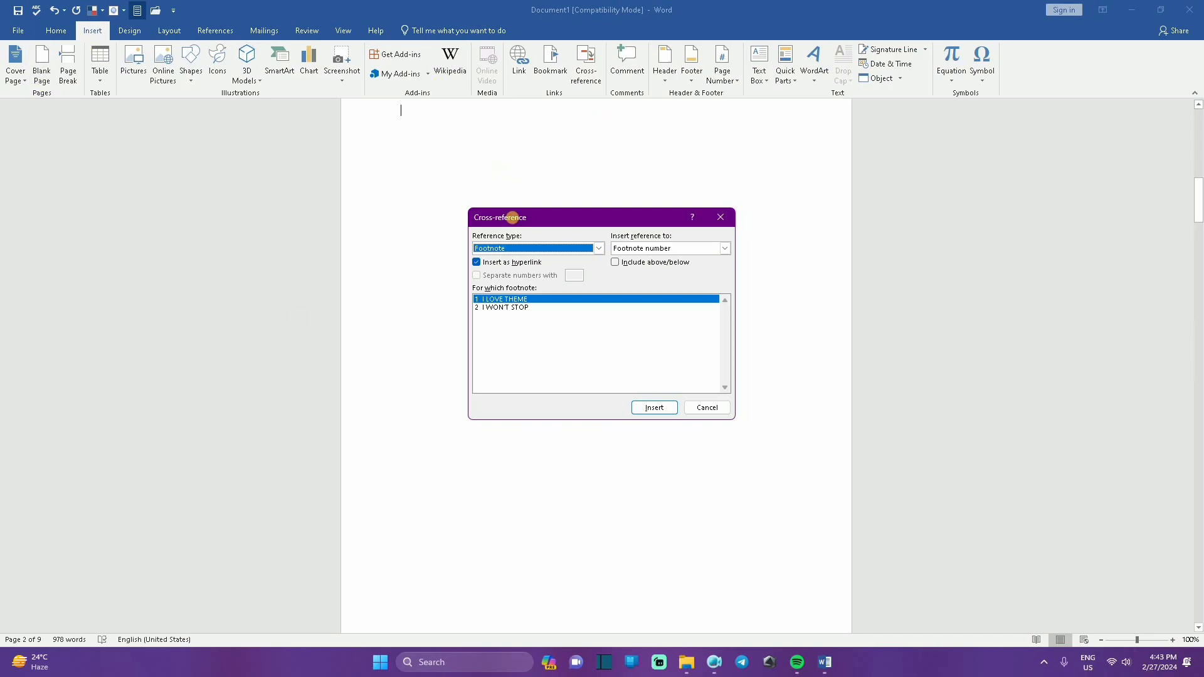
click(597, 248)
click(514, 269)
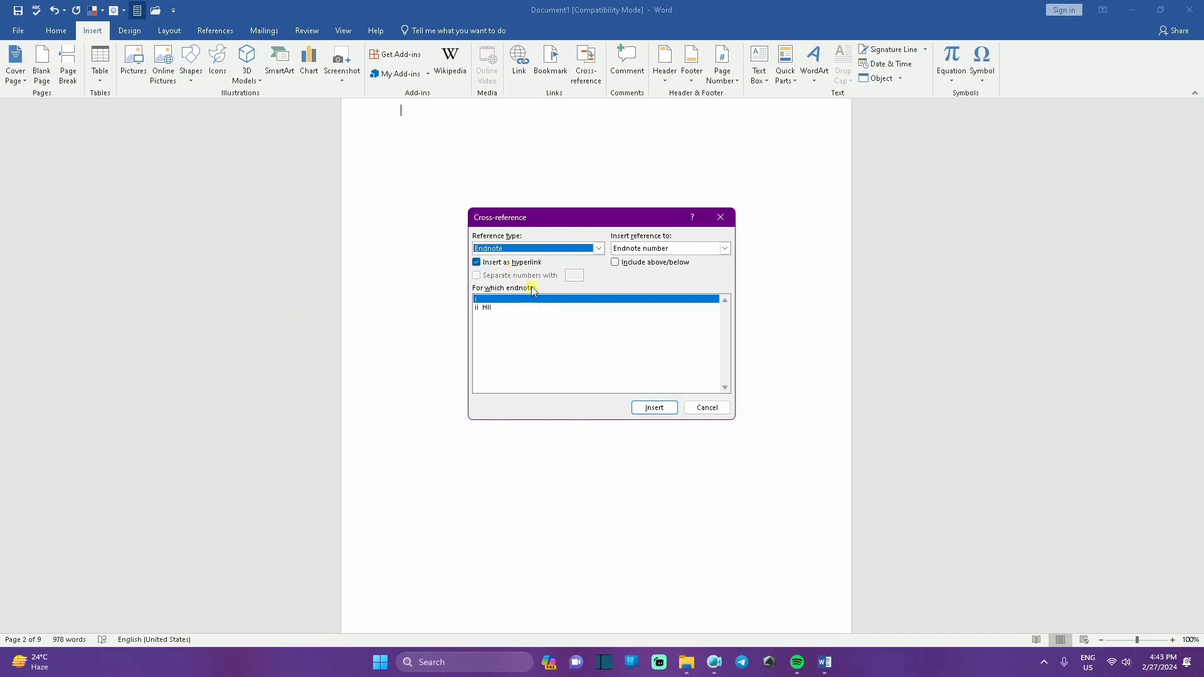
click(491, 308)
click(656, 408)
click(510, 299)
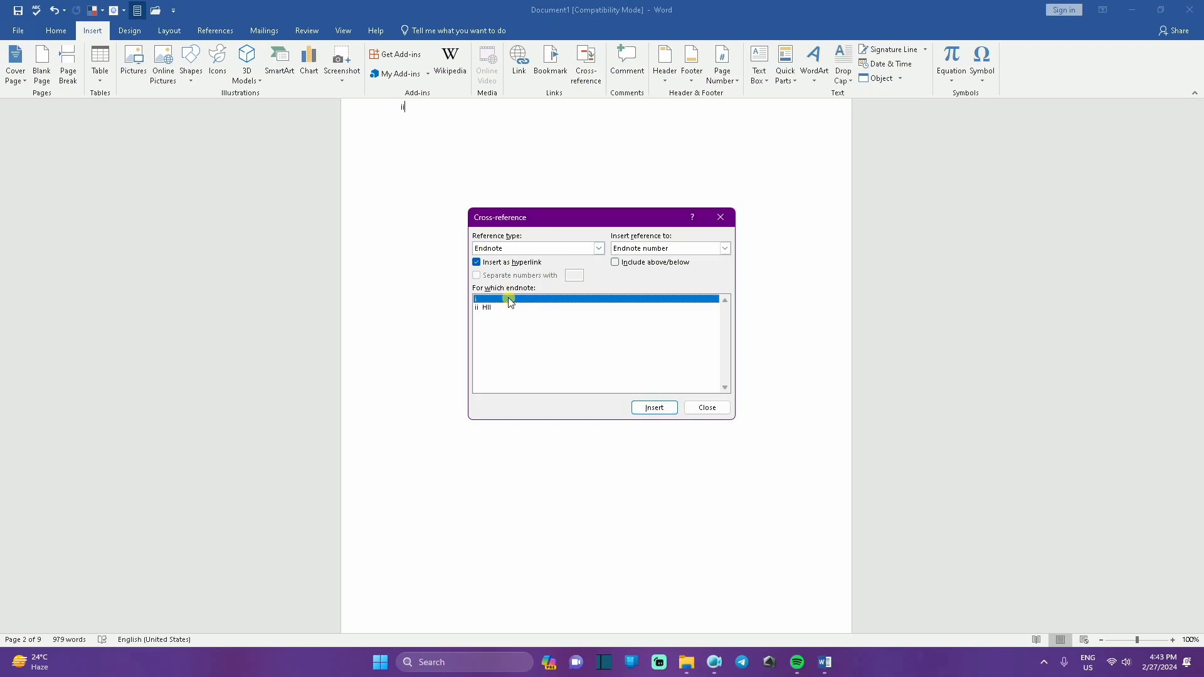
click(656, 407)
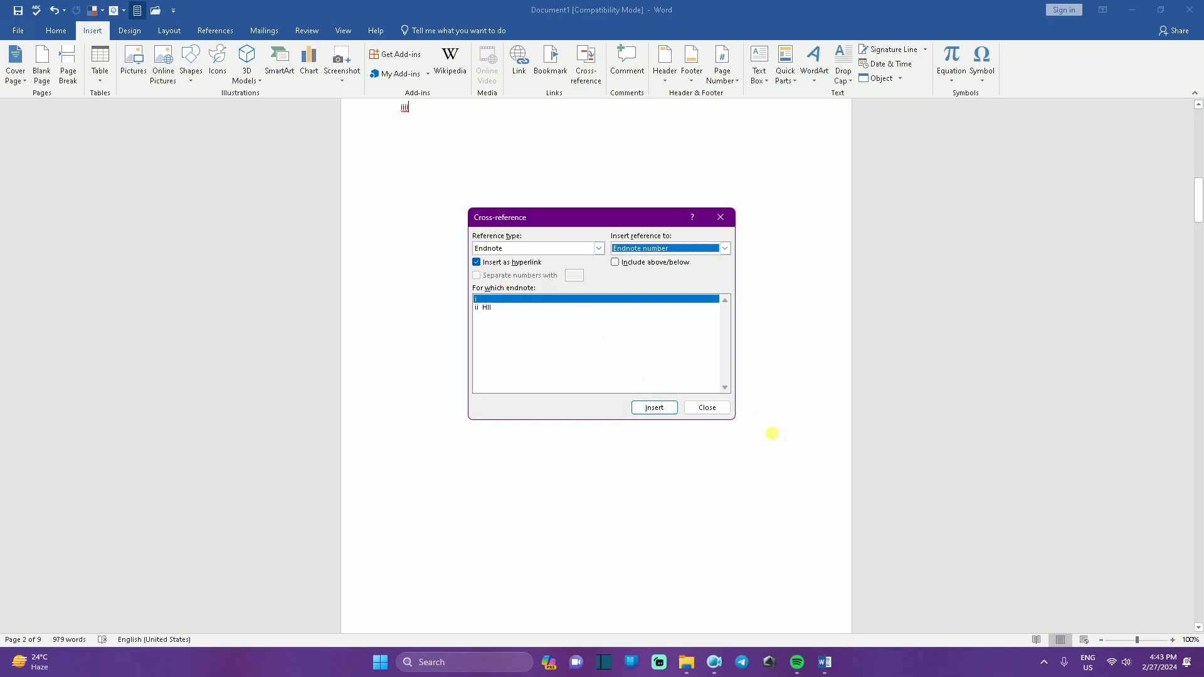
click(707, 408)
click(46, 11)
- Add a new line below the endnote ii reference with a hyperlinked cross-reference to the endnote number of endnote i
key(Return)
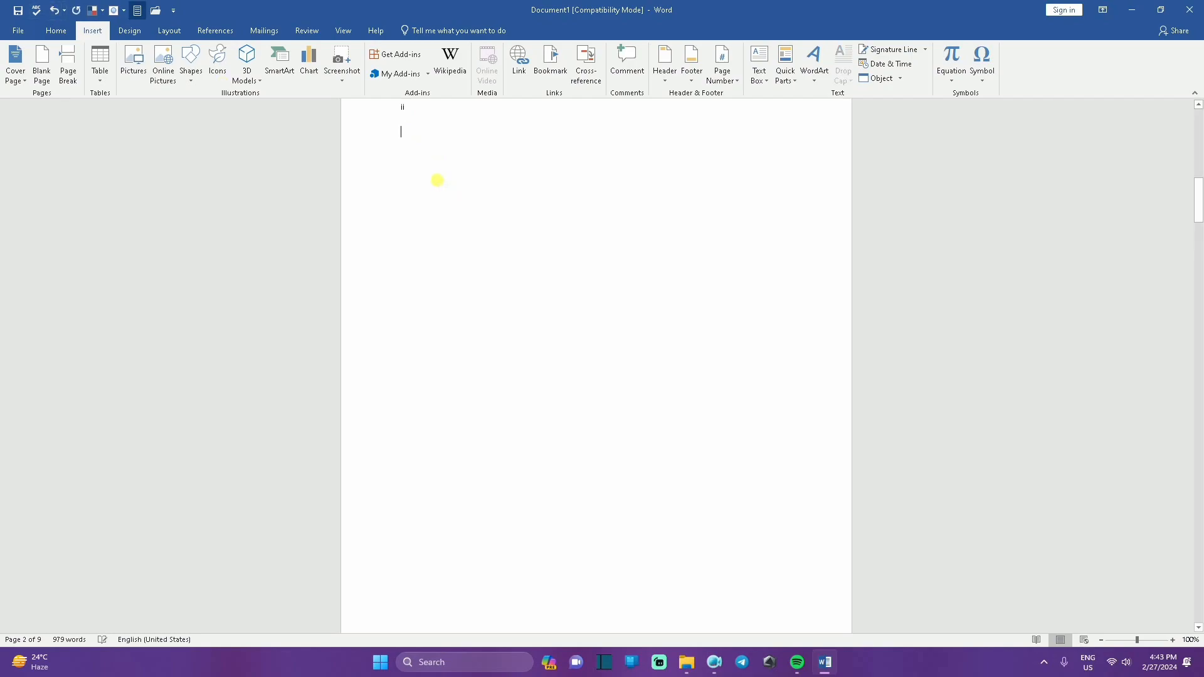
click(585, 76)
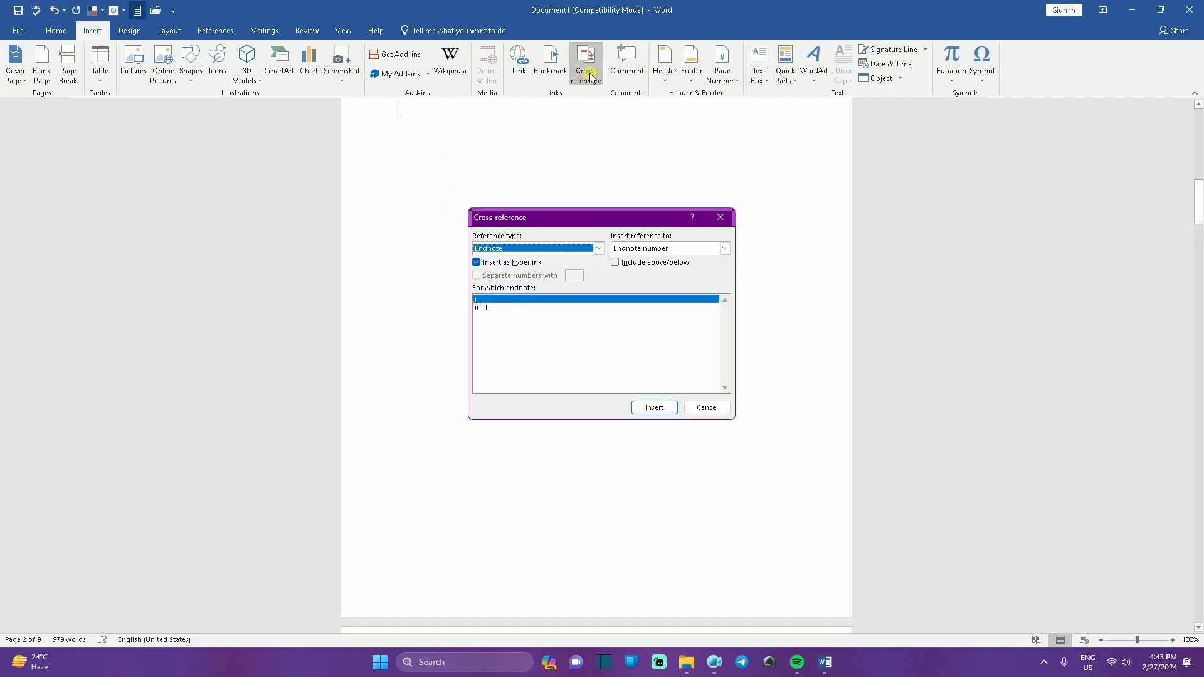
click(653, 408)
click(707, 408)
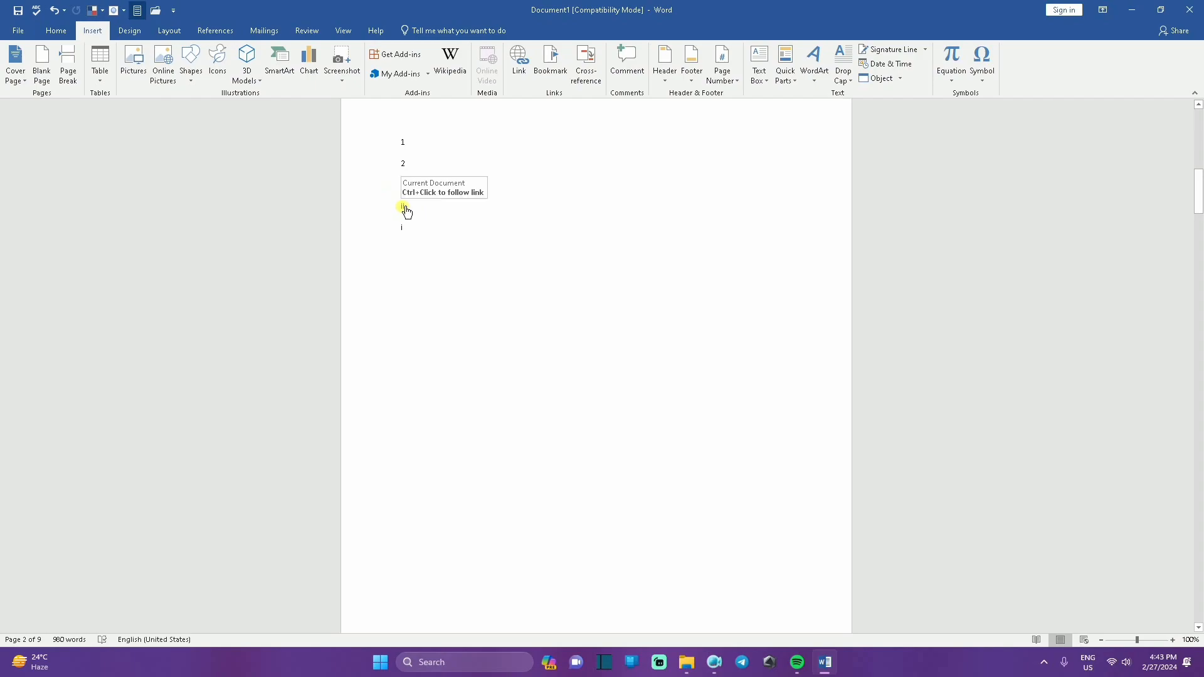
- Test the hyperlink of the endnote ii cross-reference on page 2 by following it to its mark in the body text
ctrl+click(403, 206)
mouse_move(432, 231)
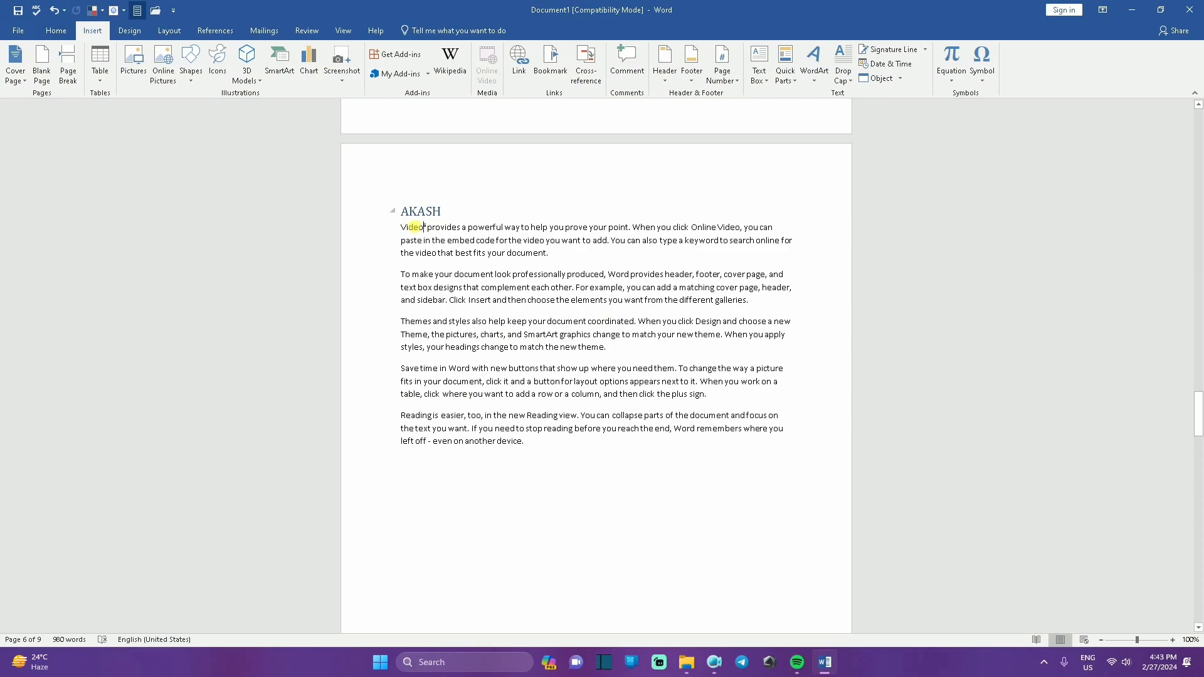
scroll(442, 251, up, 3)
scroll(442, 251, down, 15)
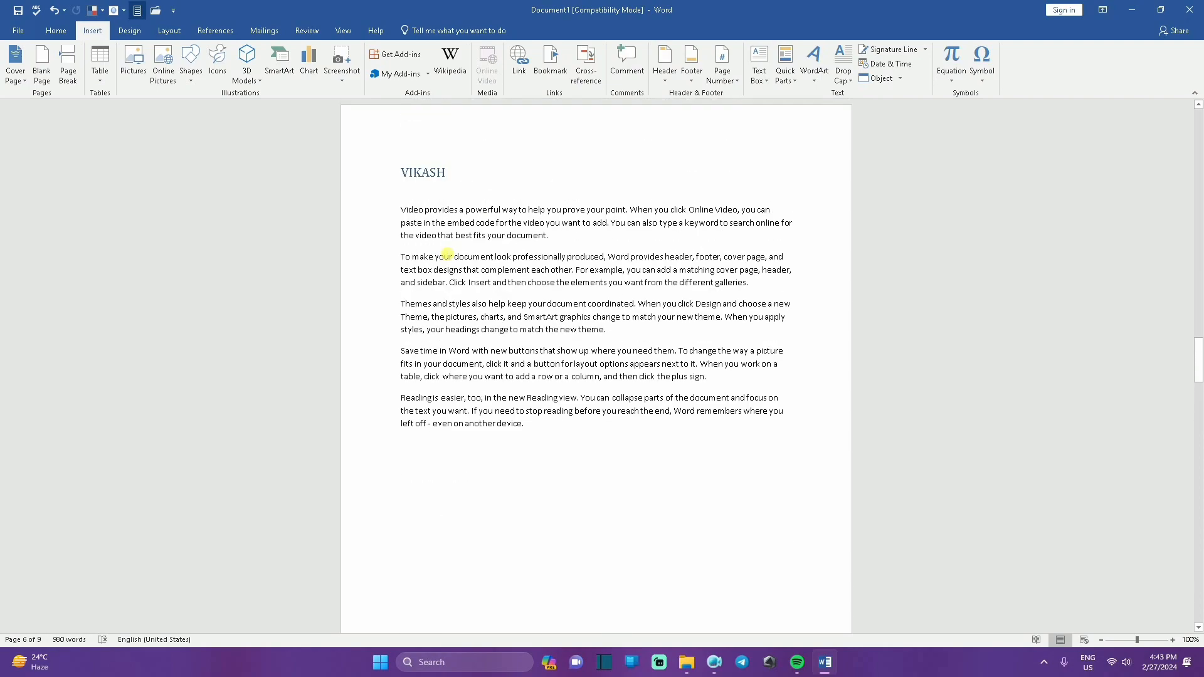